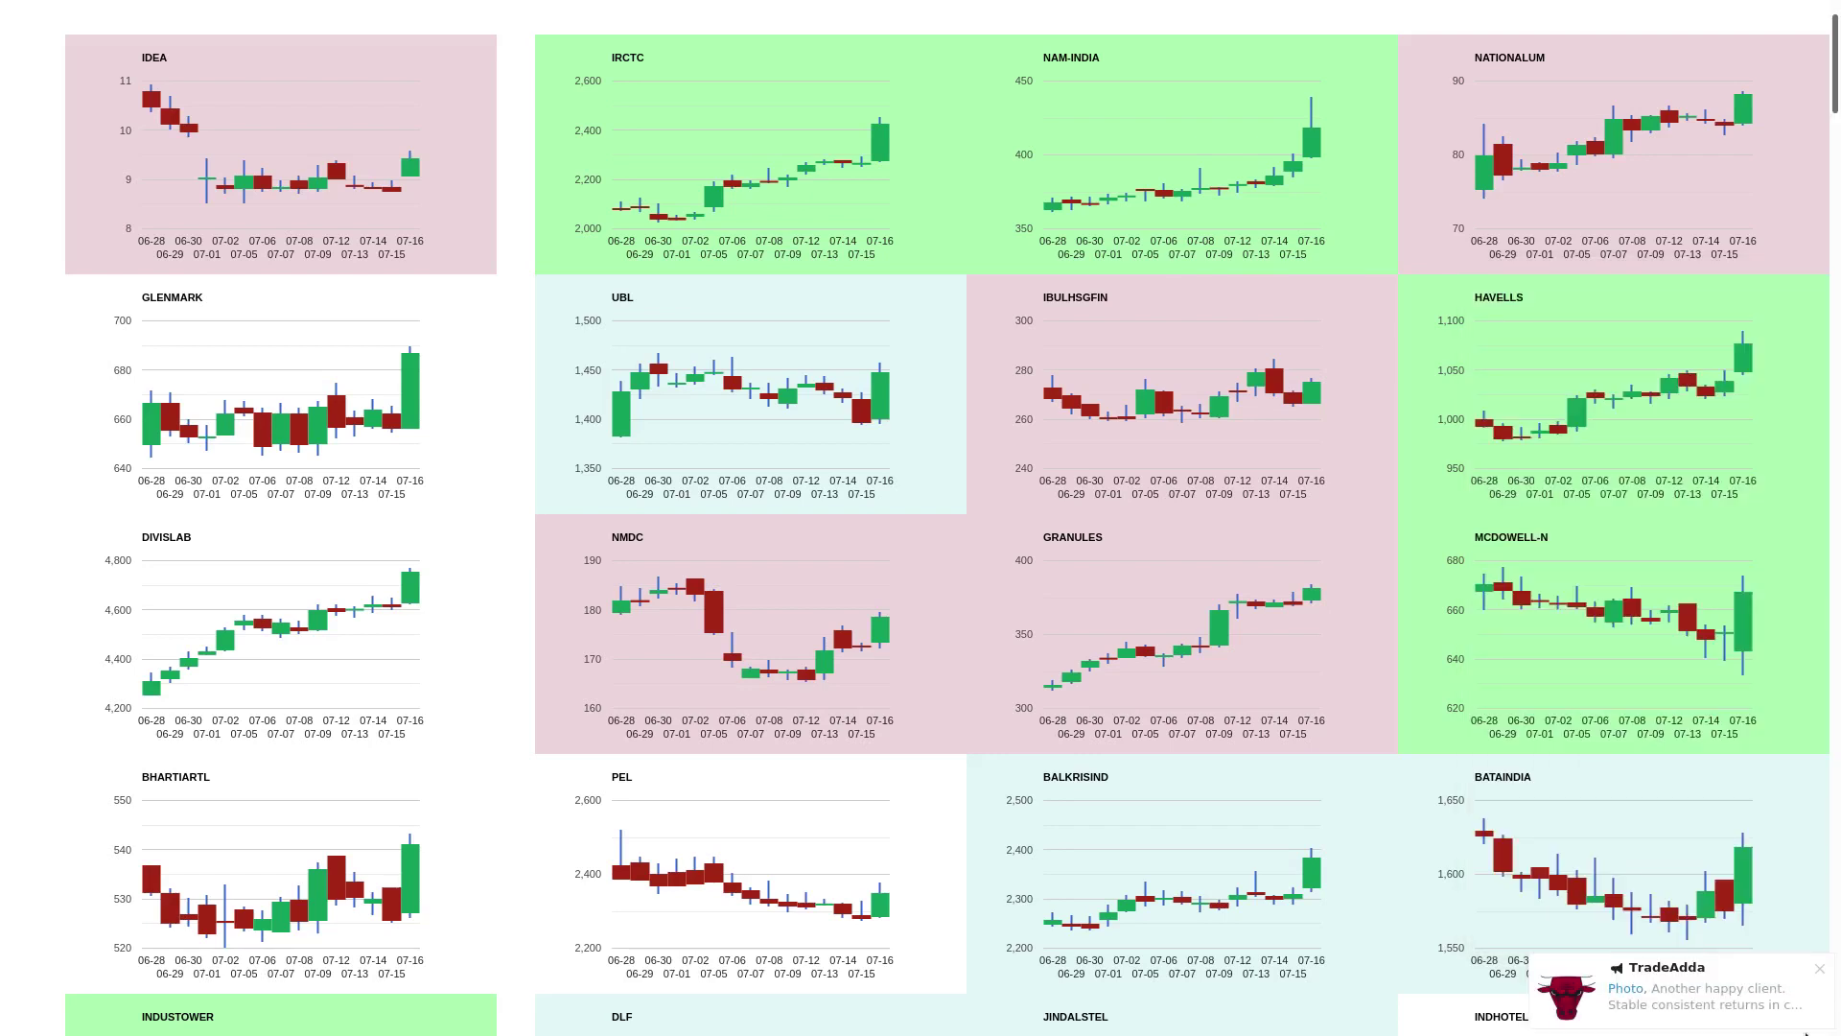
Dismiss the TradeAdda notification popup on the candlestick chart dashboard.
{"action": "left_click", "coordinate": [1819, 969]}
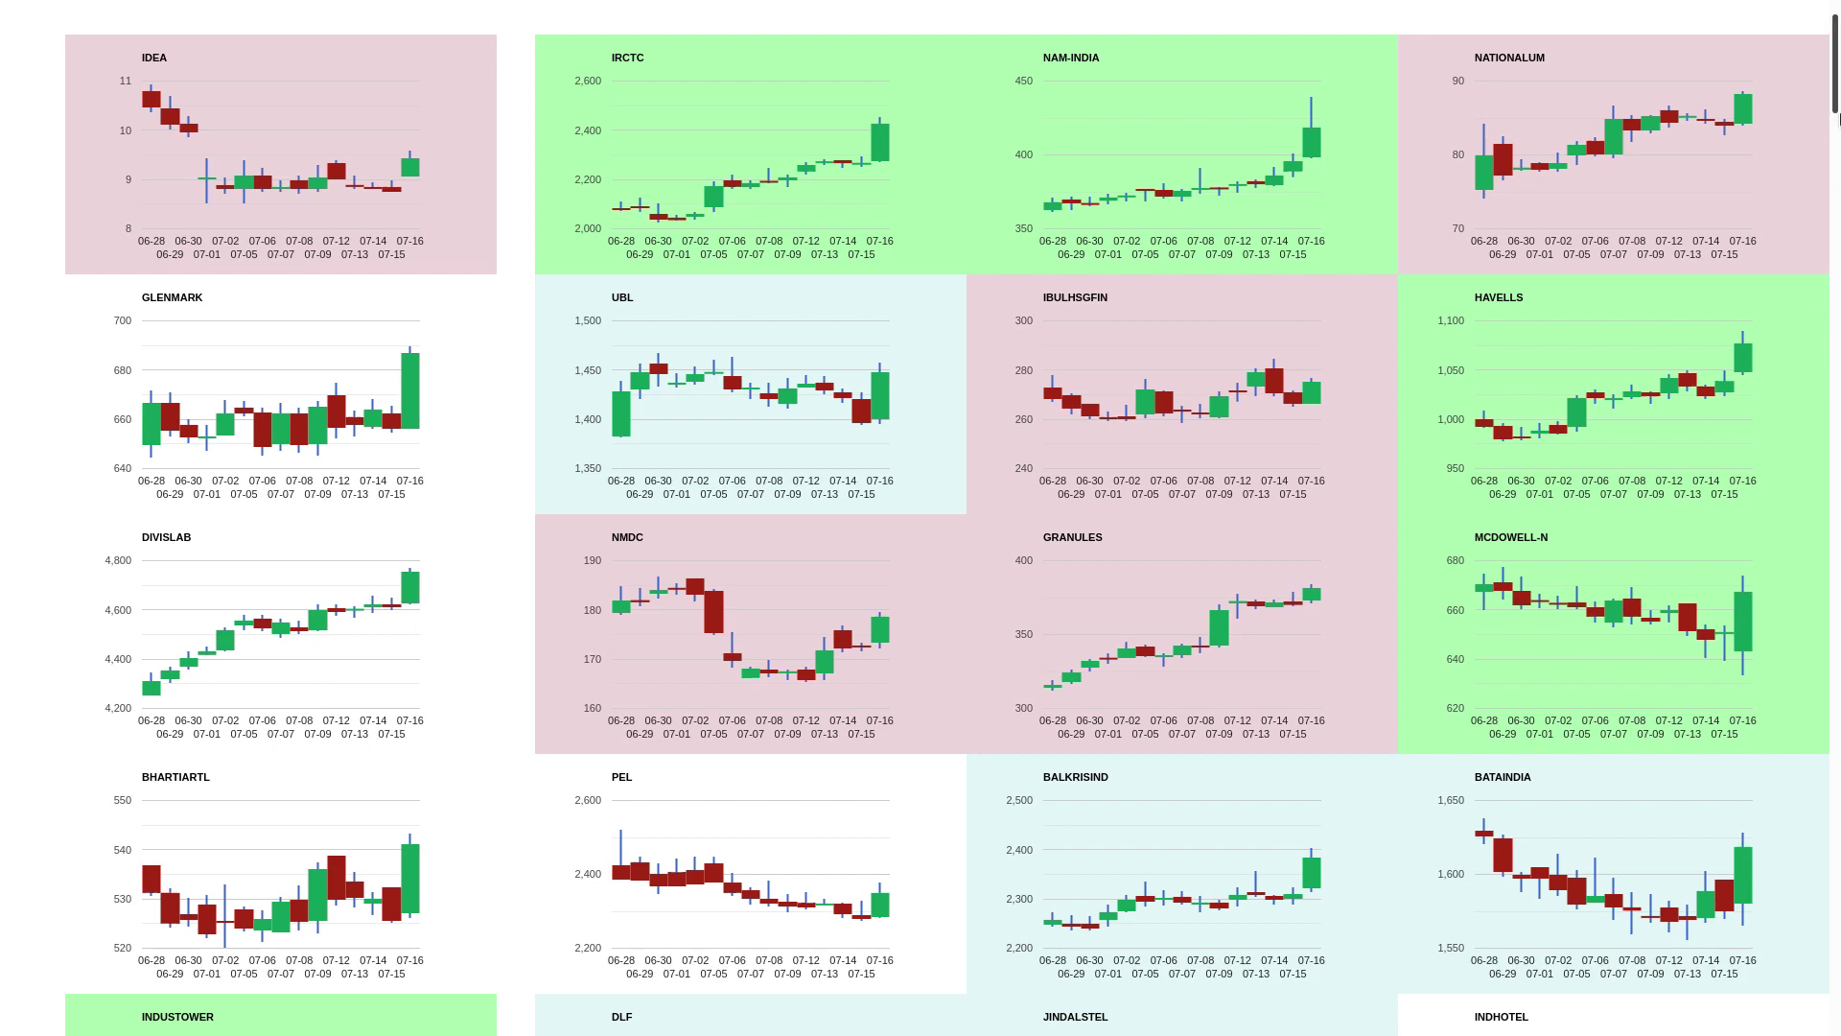
{"action": "left_click_drag", "start_coordinate": [1837, 72], "coordinate": [1835, 134]}
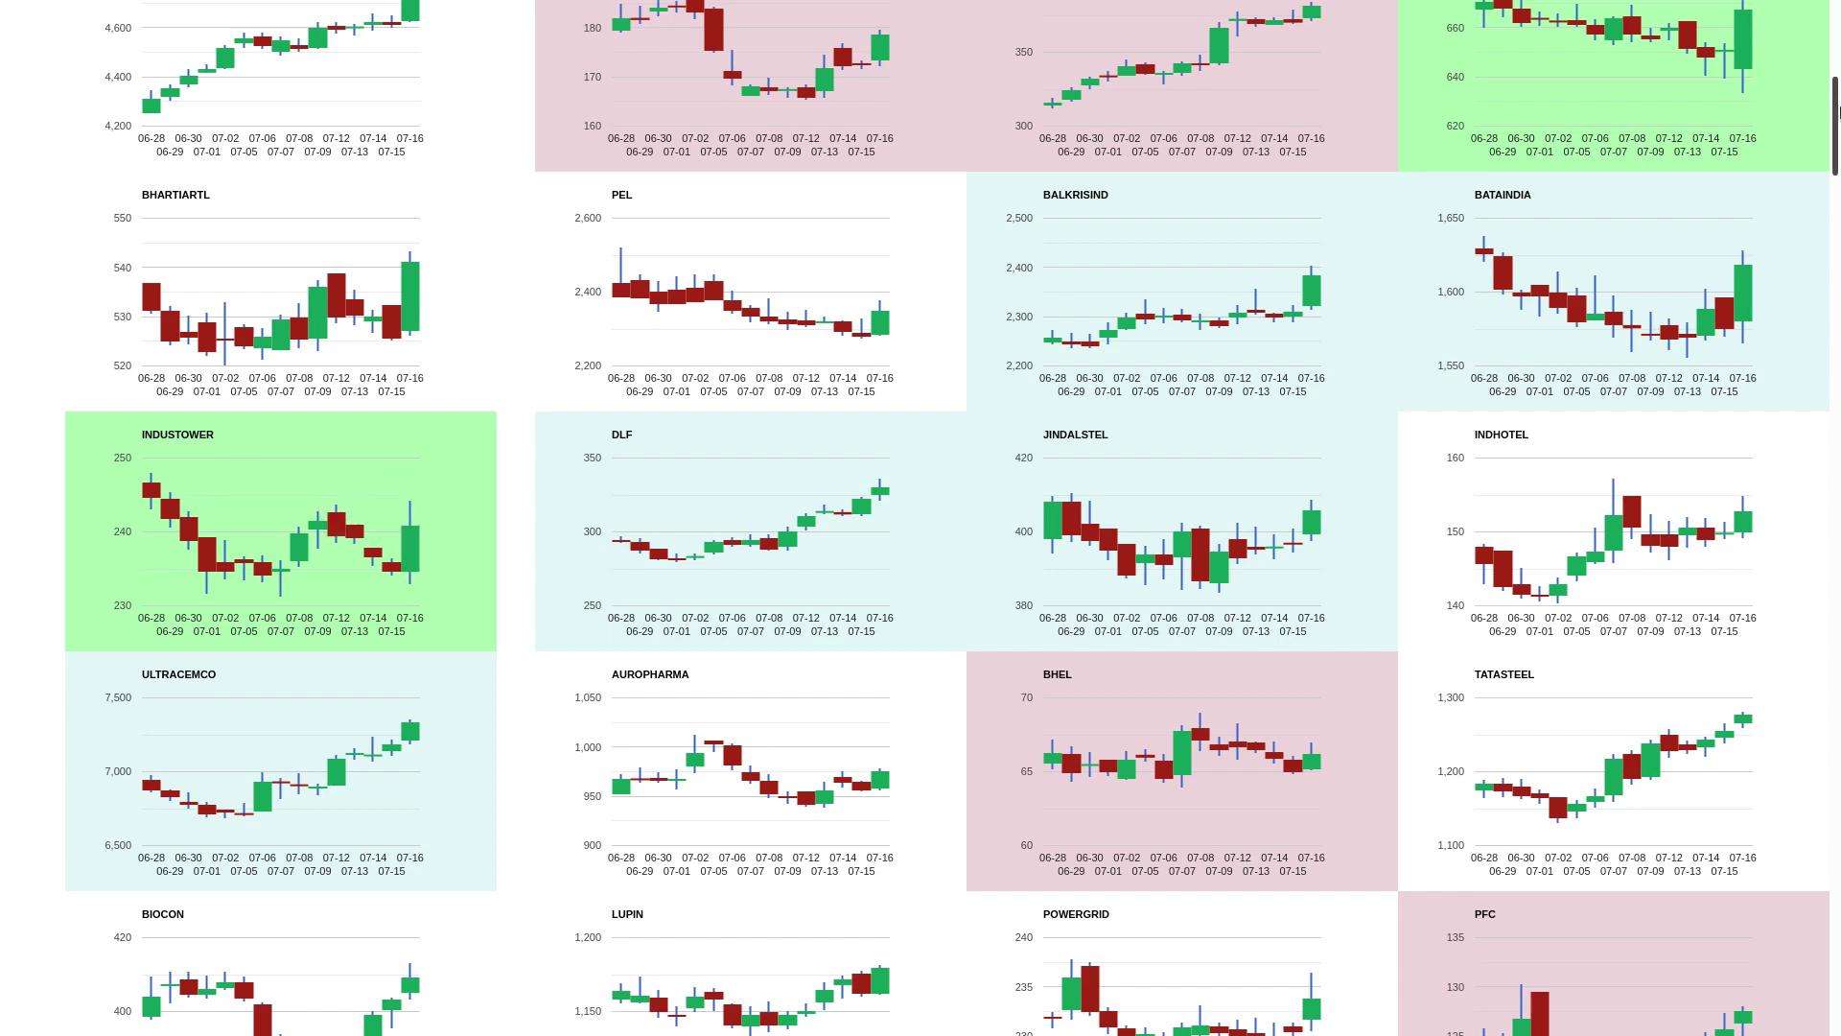
{"action": "left_click_drag", "start_coordinate": [1836, 122], "coordinate": [1837, 172]}
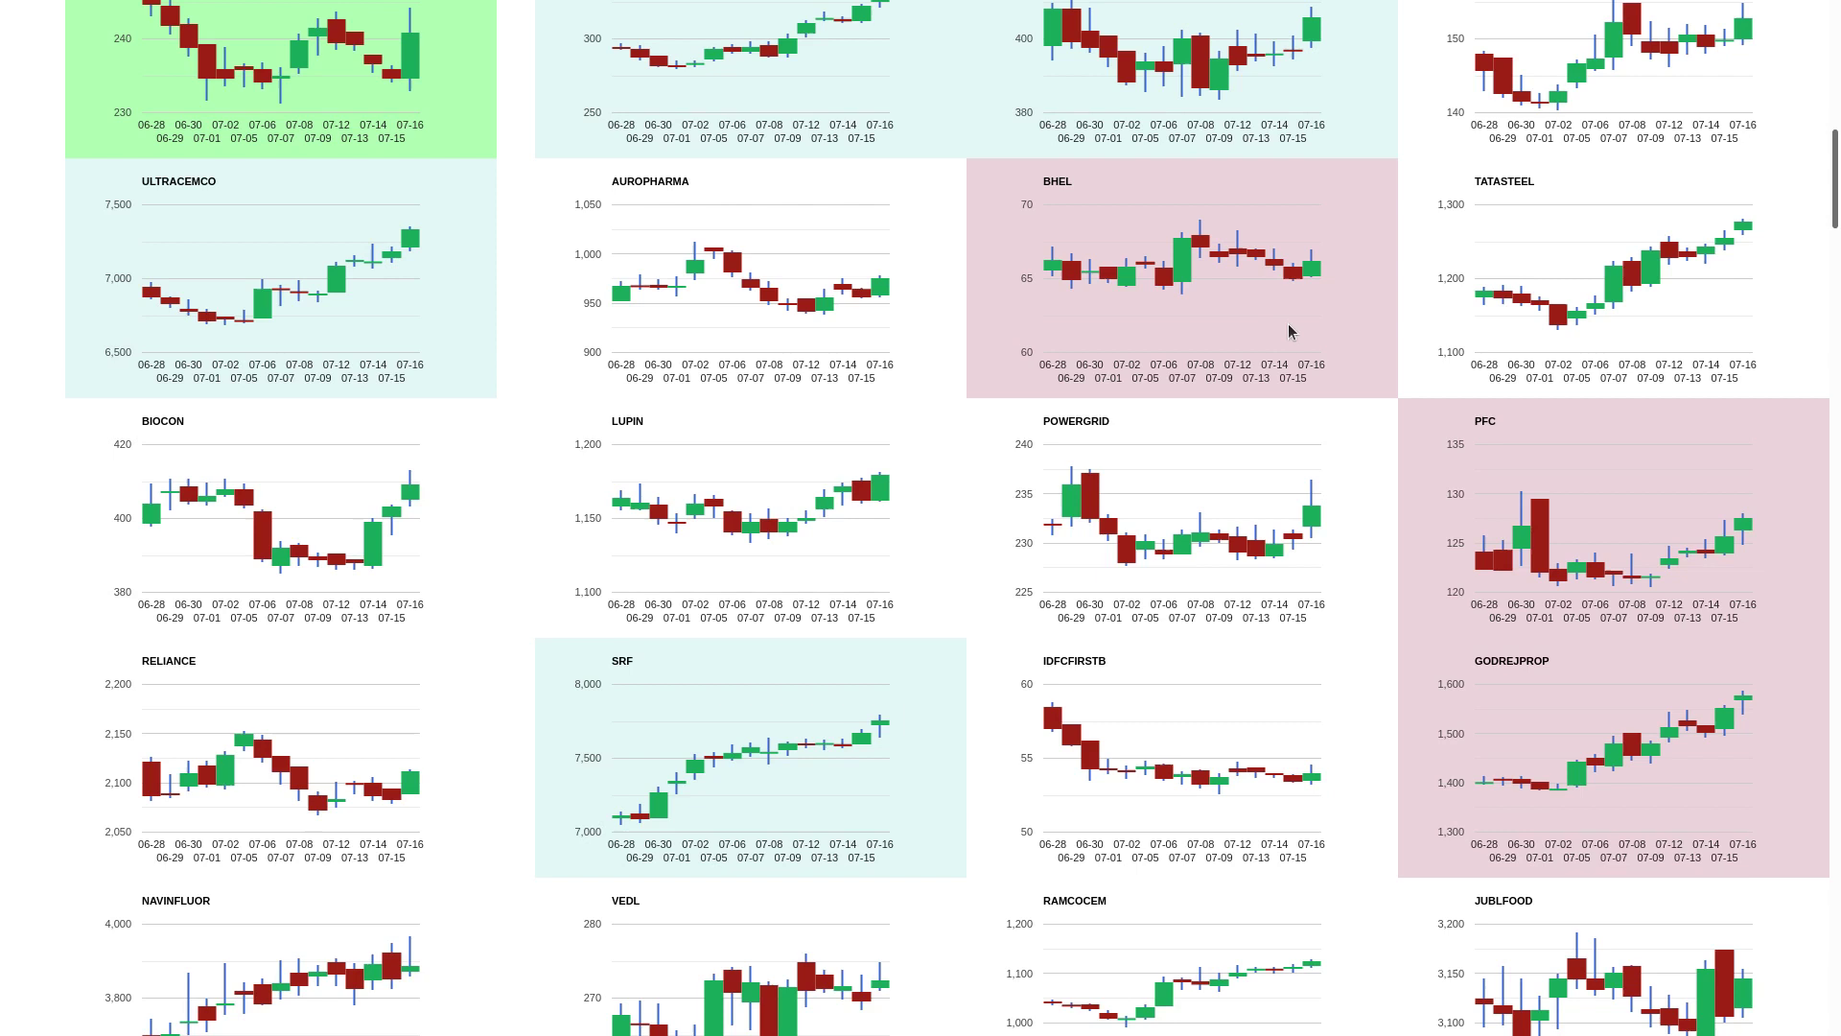
{"action": "scroll", "coordinate": [1497, 298], "scroll_direction": "down", "scroll_amount": 1}
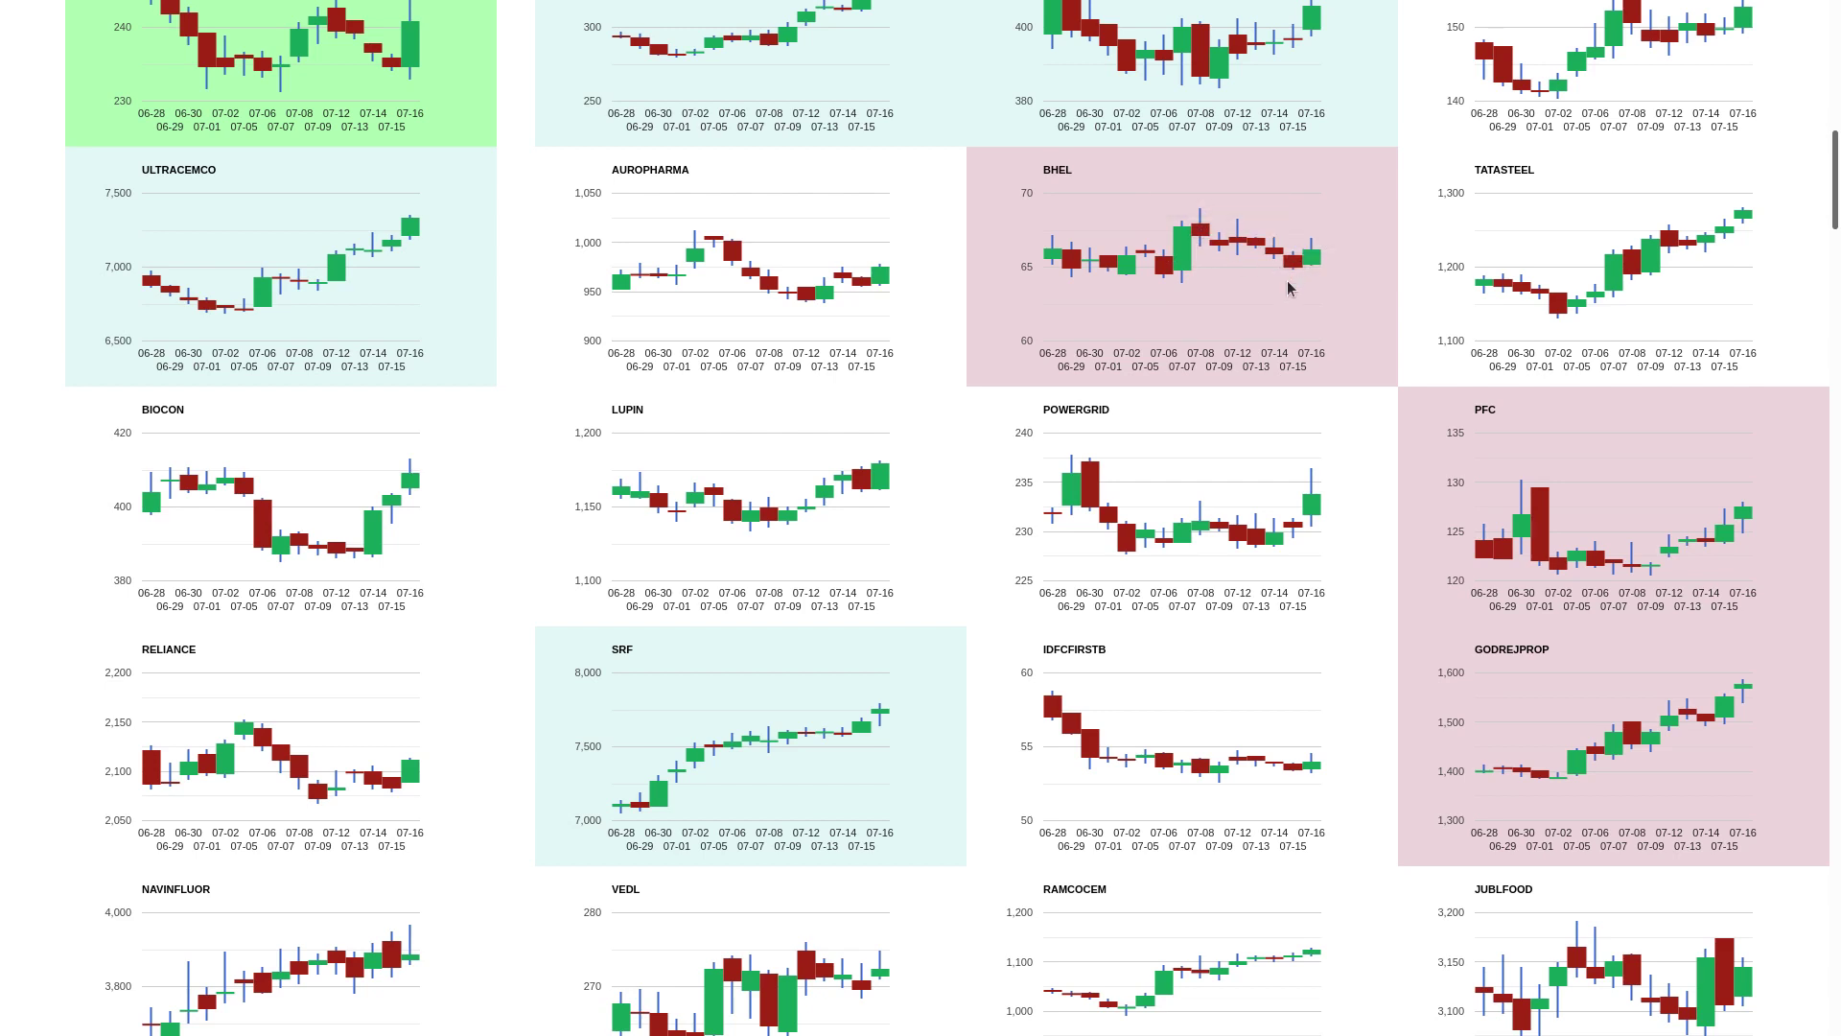
{"action": "scroll", "coordinate": [1288, 285], "scroll_direction": "down", "scroll_amount": 1}
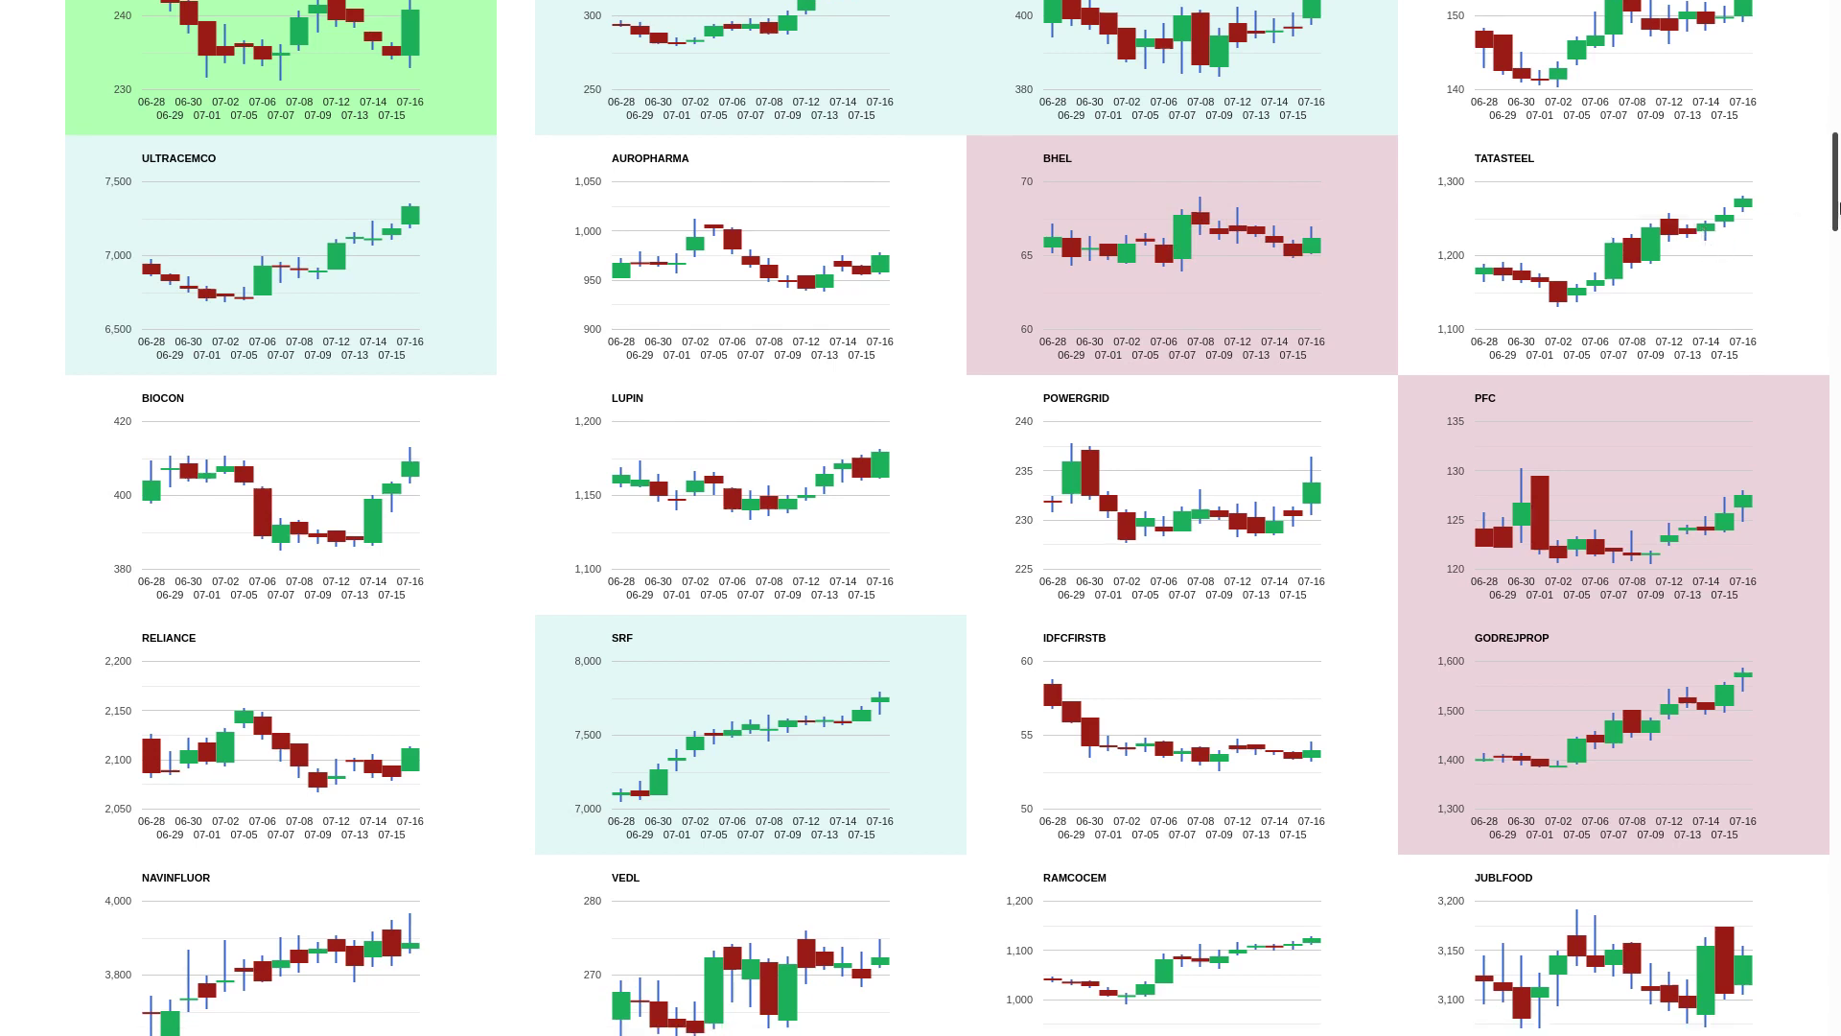
{"action": "scroll", "coordinate": [1764, 189], "scroll_direction": "down", "scroll_amount": 1}
{"action": "scroll", "coordinate": [1765, 188], "scroll_direction": "down", "scroll_amount": 1}
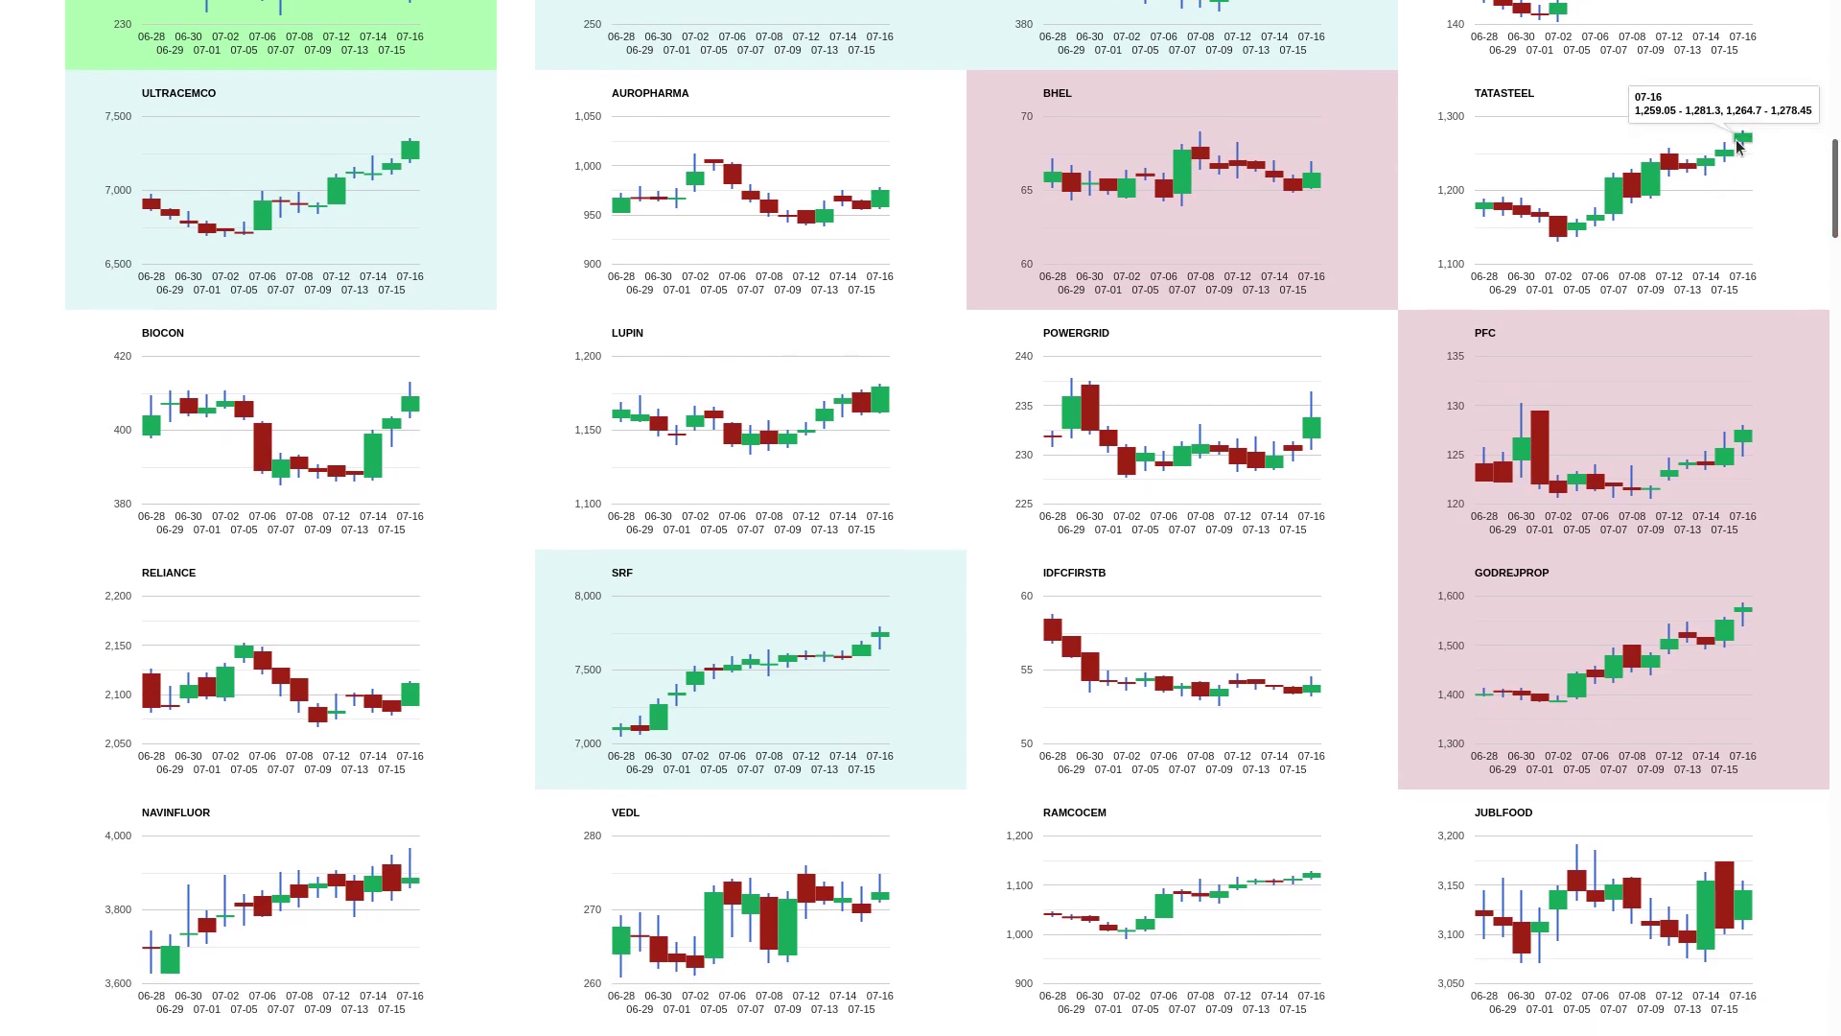
{"action": "scroll", "coordinate": [1765, 189], "scroll_direction": "down", "scroll_amount": 1}
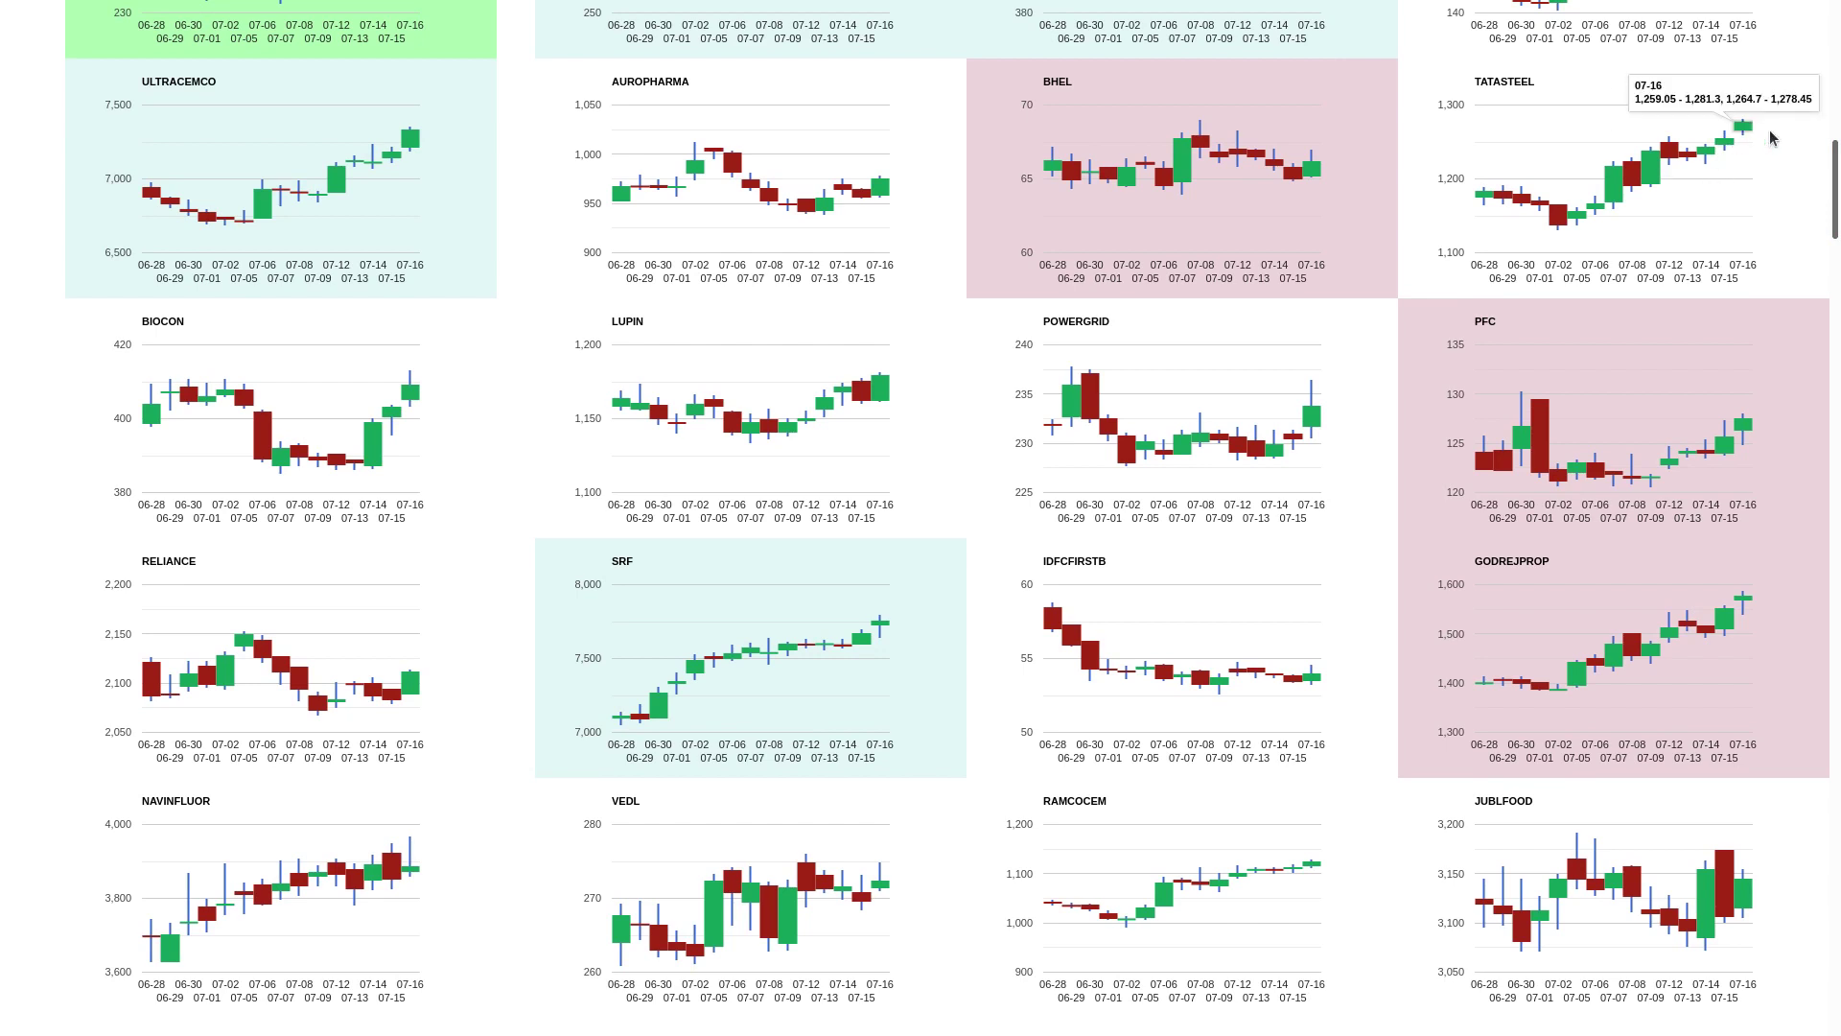
{"action": "scroll", "coordinate": [1654, 164], "scroll_direction": "down", "scroll_amount": 1}
{"action": "scroll", "coordinate": [1655, 163], "scroll_direction": "down", "scroll_amount": 1}
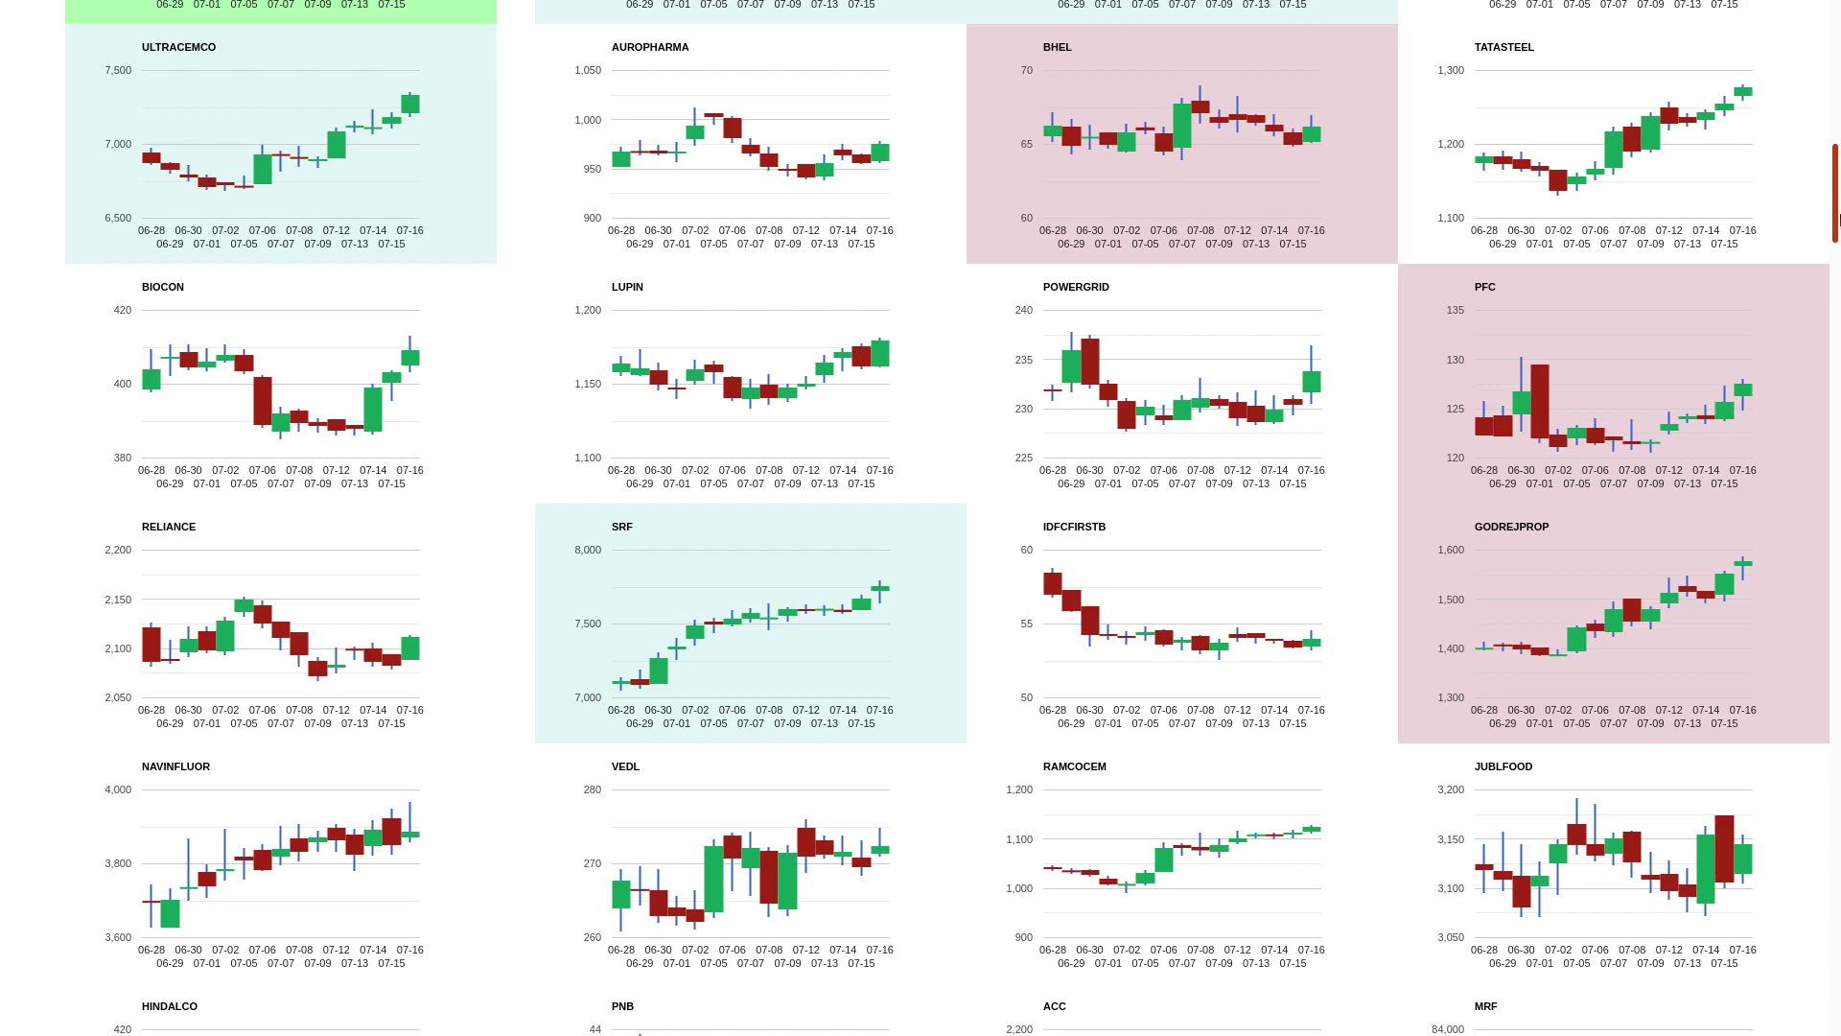
{"action": "scroll", "coordinate": [1325, 234], "scroll_direction": "down", "scroll_amount": 3}
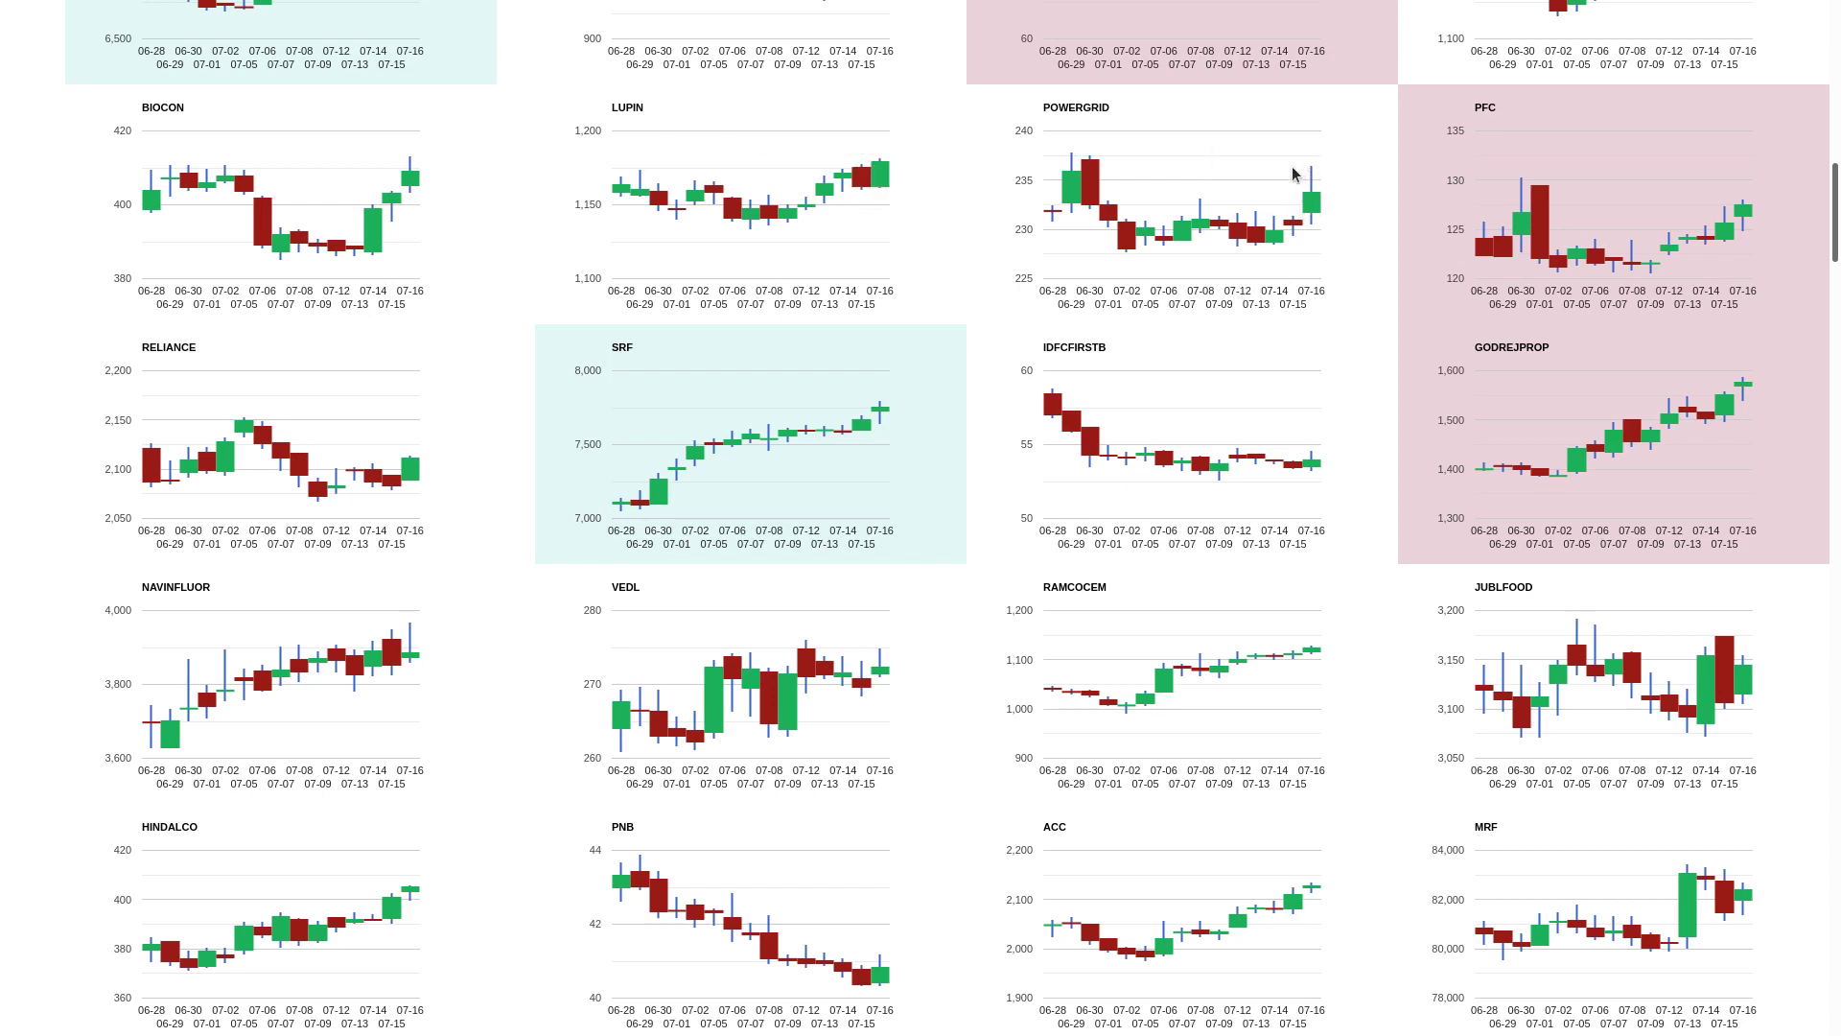
{"action": "mouse_move", "coordinate": [1311, 203]}
{"action": "scroll", "coordinate": [1582, 209], "scroll_direction": "down", "scroll_amount": 1}
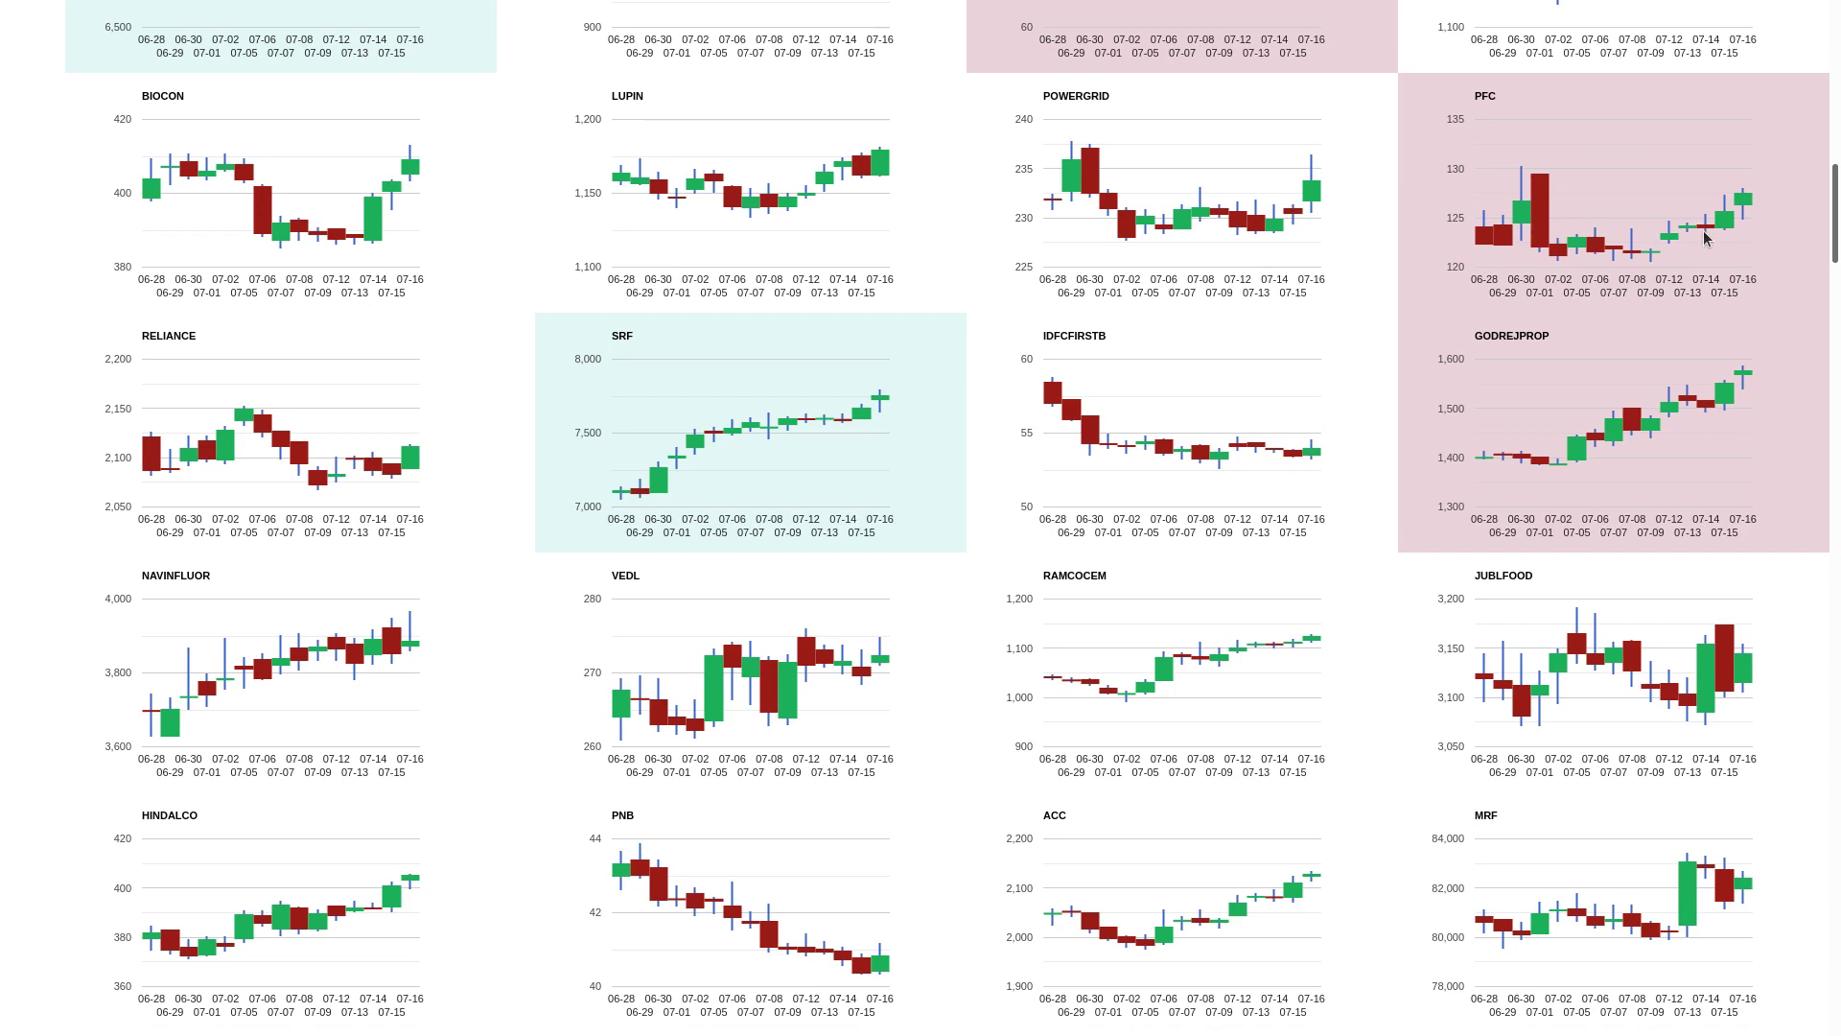
{"action": "scroll", "coordinate": [1644, 191], "scroll_direction": "down", "scroll_amount": 1}
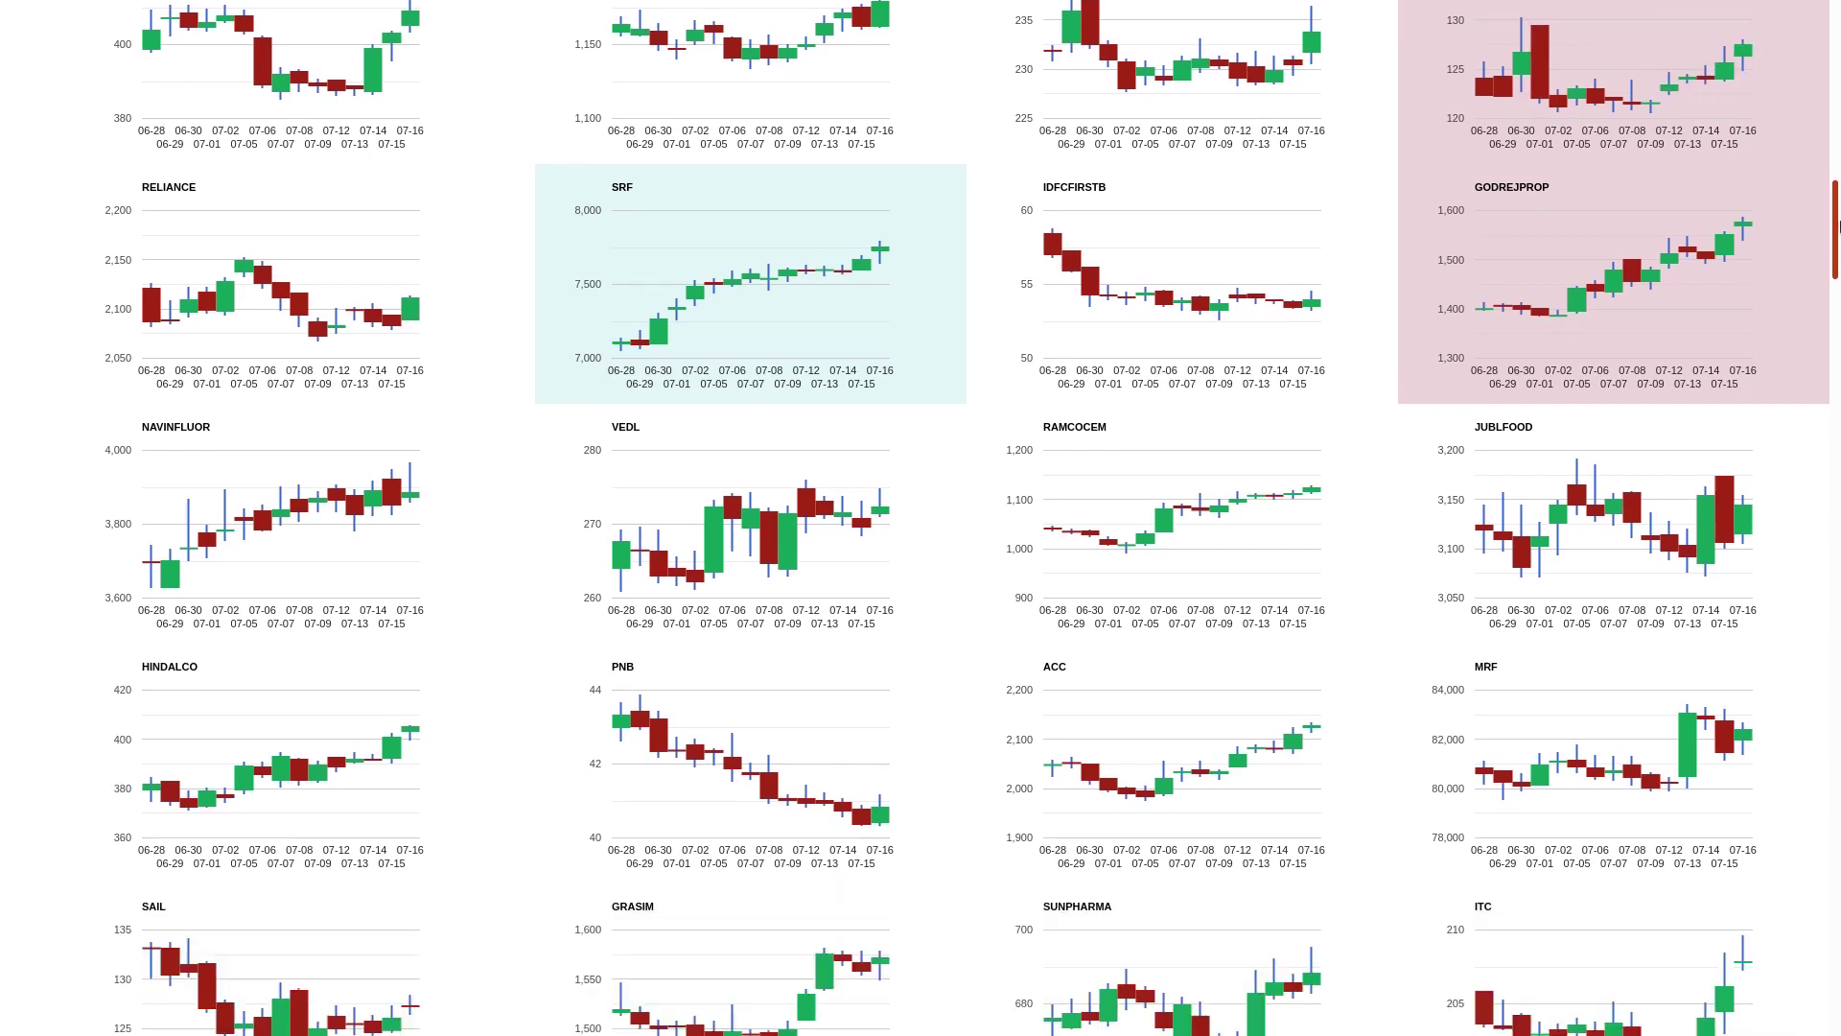
{"action": "left_click_drag", "start_coordinate": [1836, 210], "coordinate": [1835, 230]}
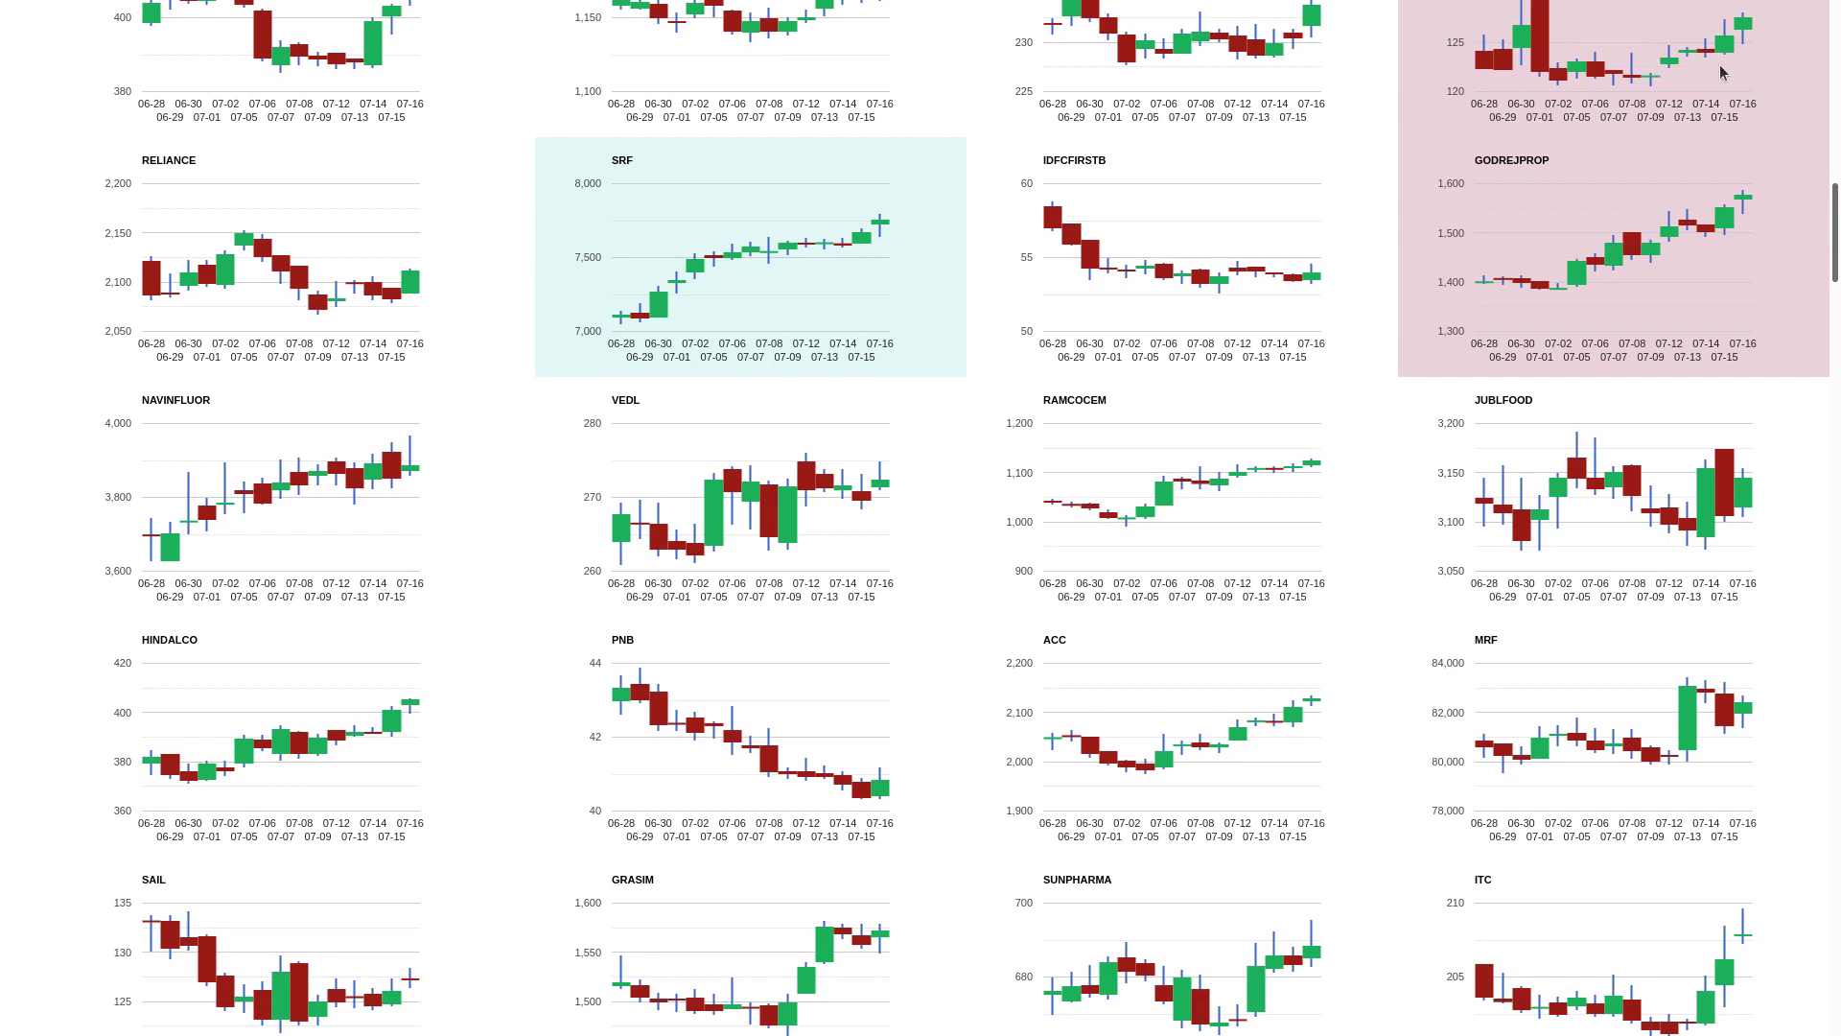
{"action": "scroll", "coordinate": [1726, 144], "scroll_direction": "down", "scroll_amount": 1}
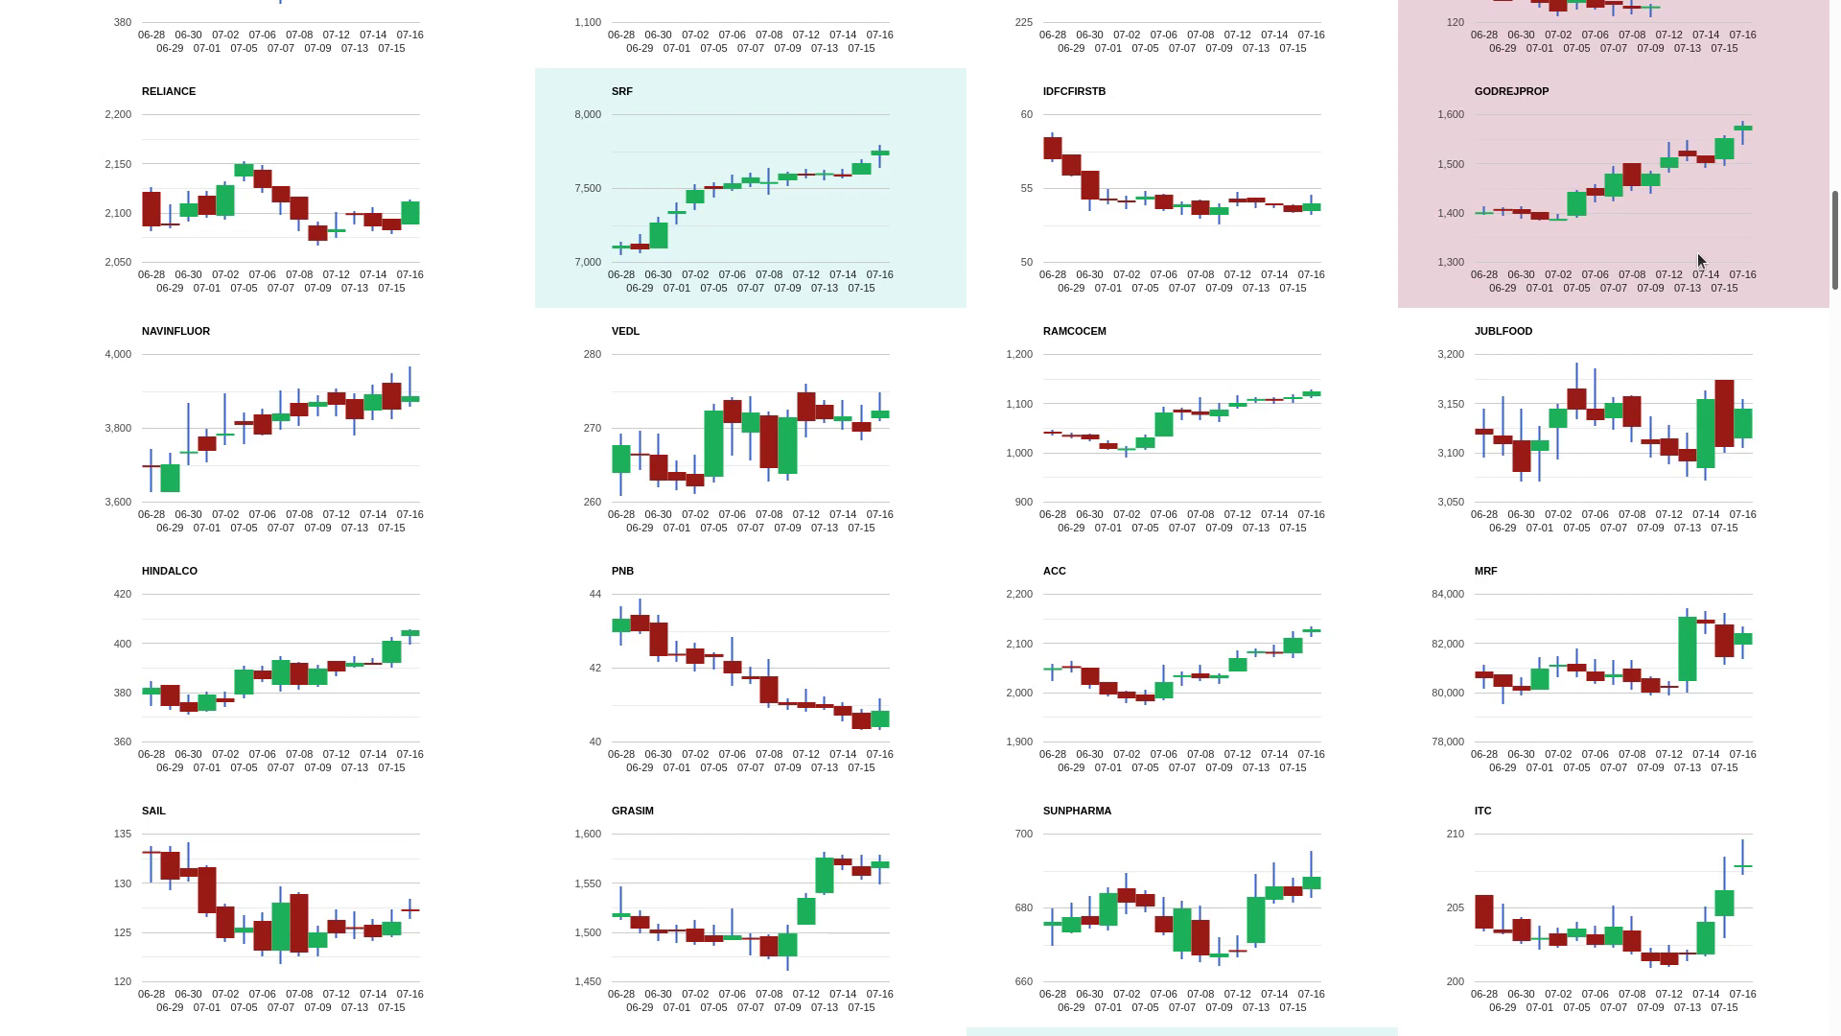
{"action": "scroll", "coordinate": [1698, 252], "scroll_direction": "down", "scroll_amount": 1}
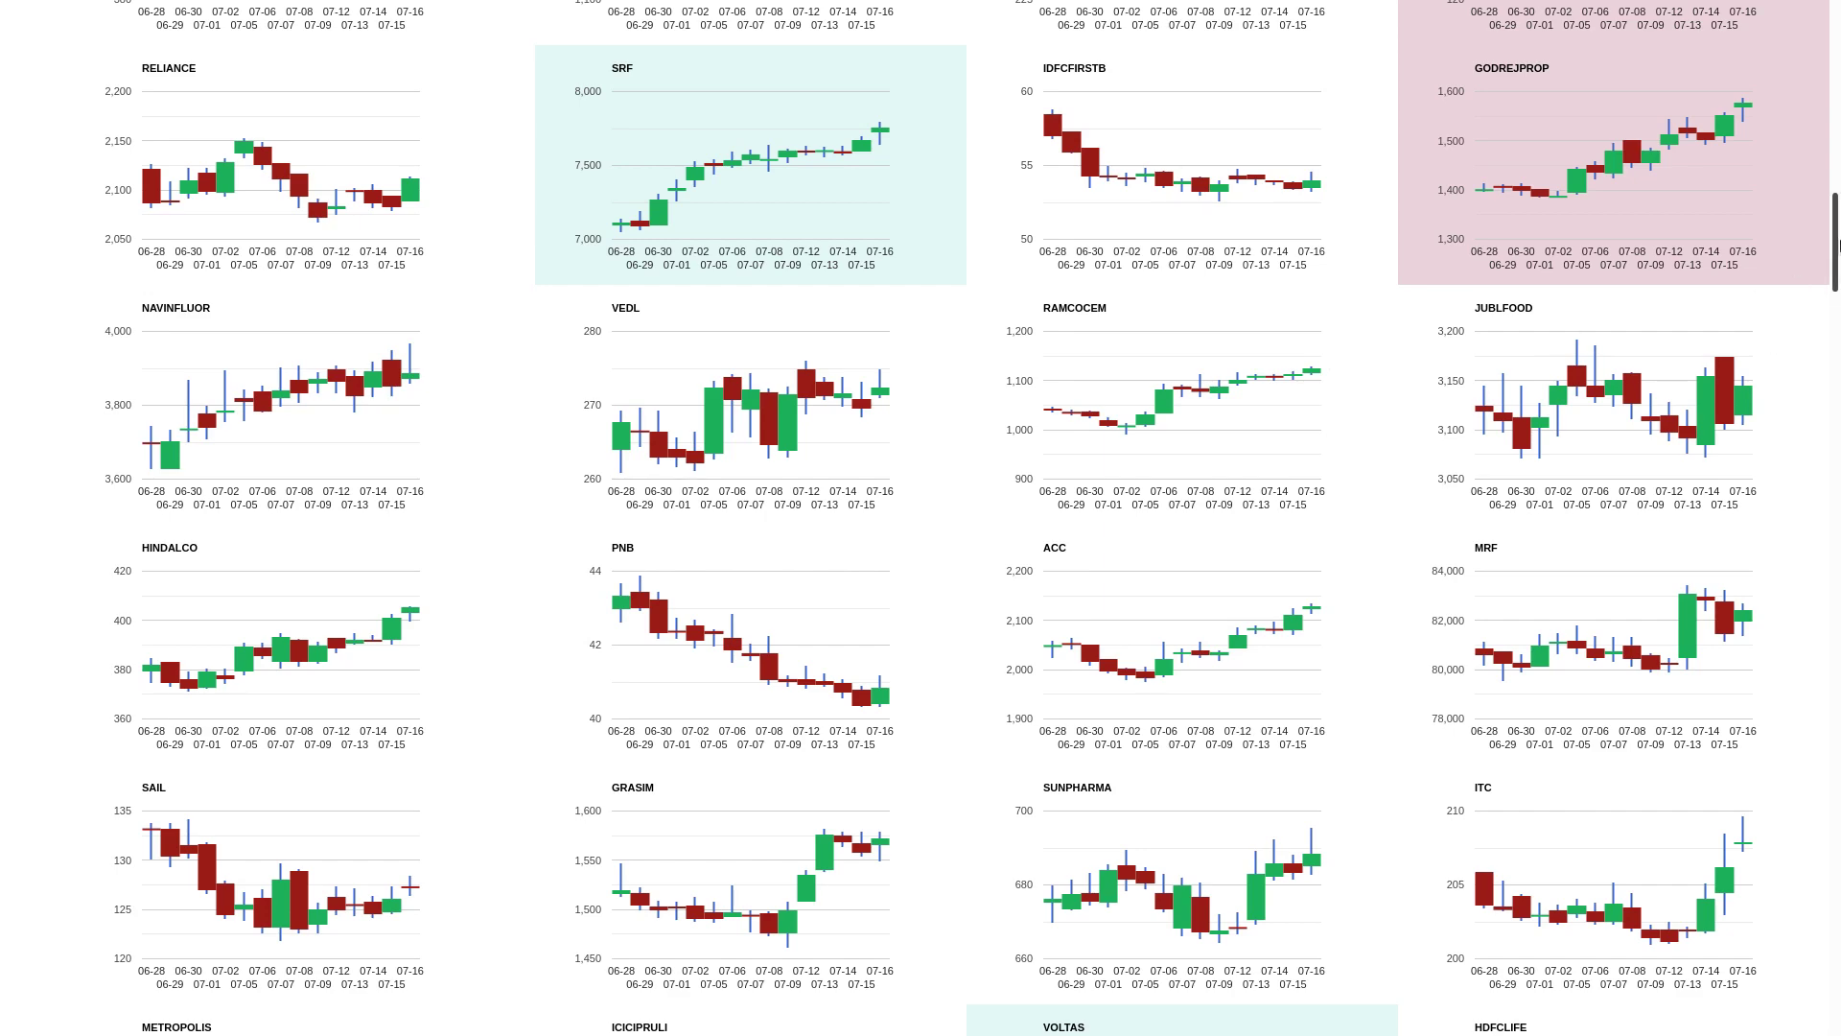
{"action": "left_click_drag", "start_coordinate": [1836, 242], "coordinate": [1820, 292]}
{"action": "scroll", "coordinate": [1701, 171], "scroll_direction": "down", "scroll_amount": 1}
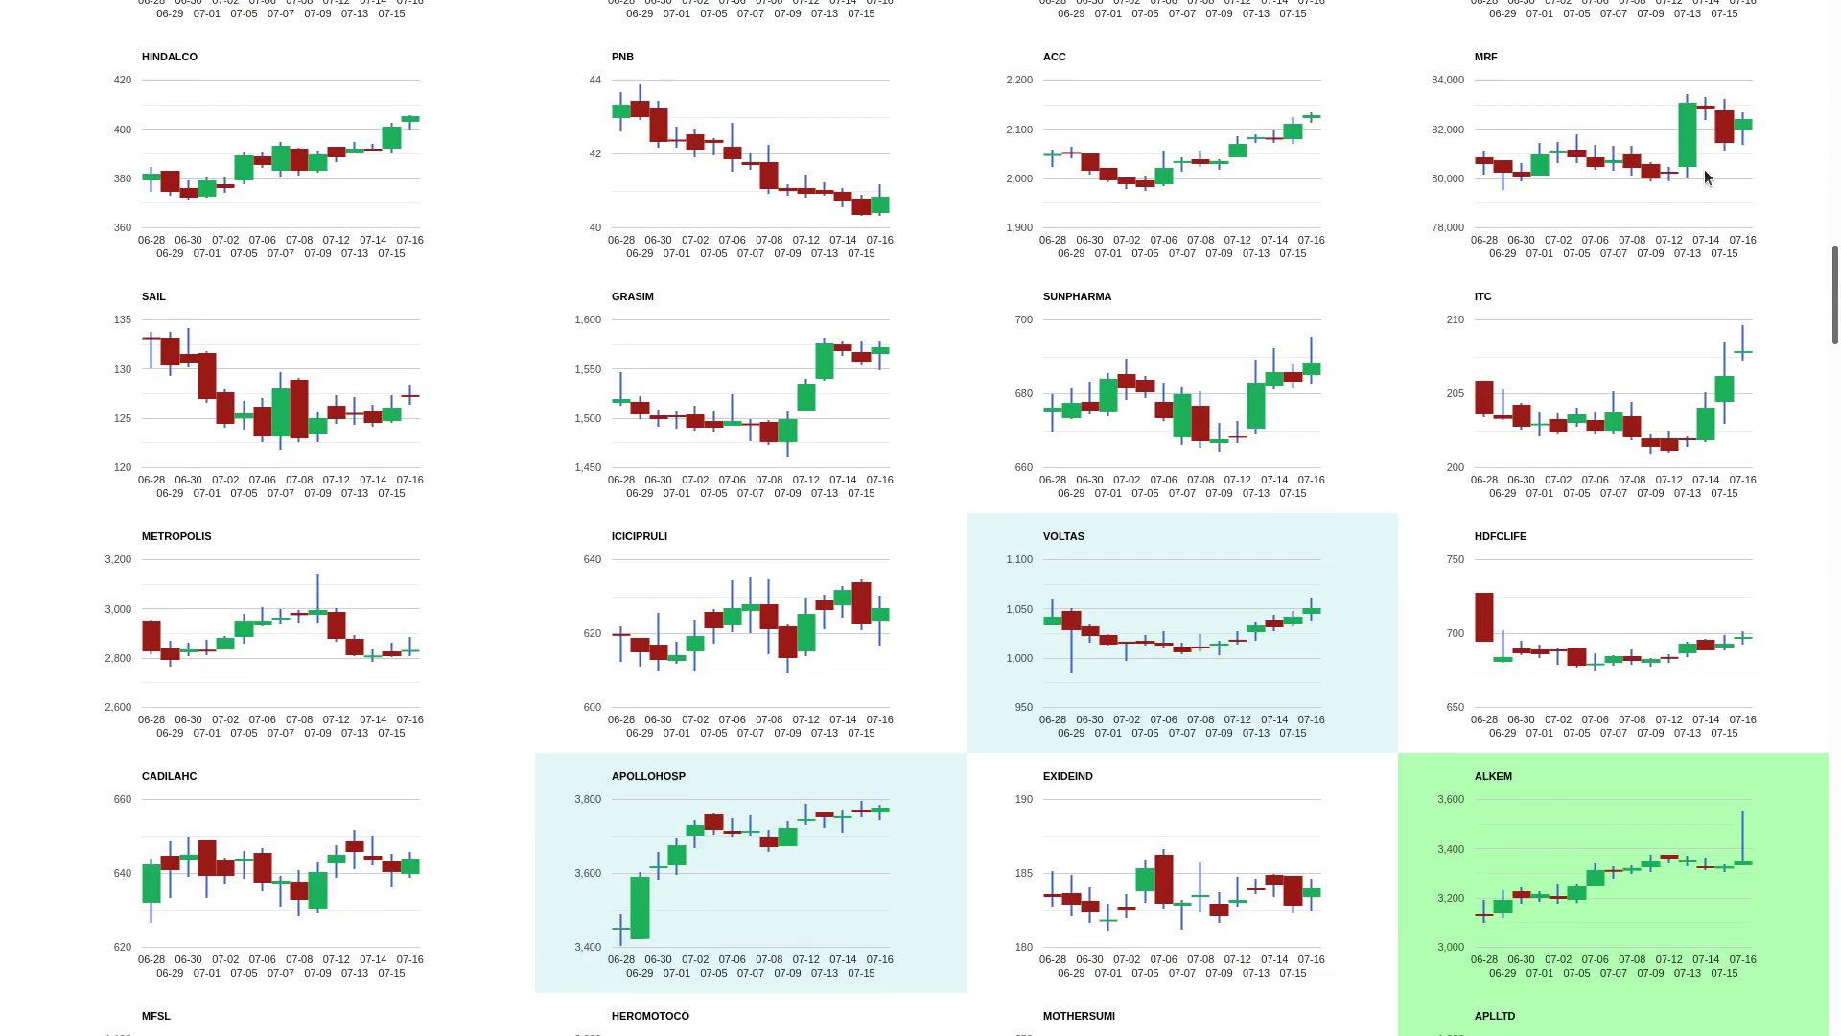
{"action": "scroll", "coordinate": [1701, 170], "scroll_direction": "down", "scroll_amount": 1}
{"action": "mouse_move", "coordinate": [1688, 123]}
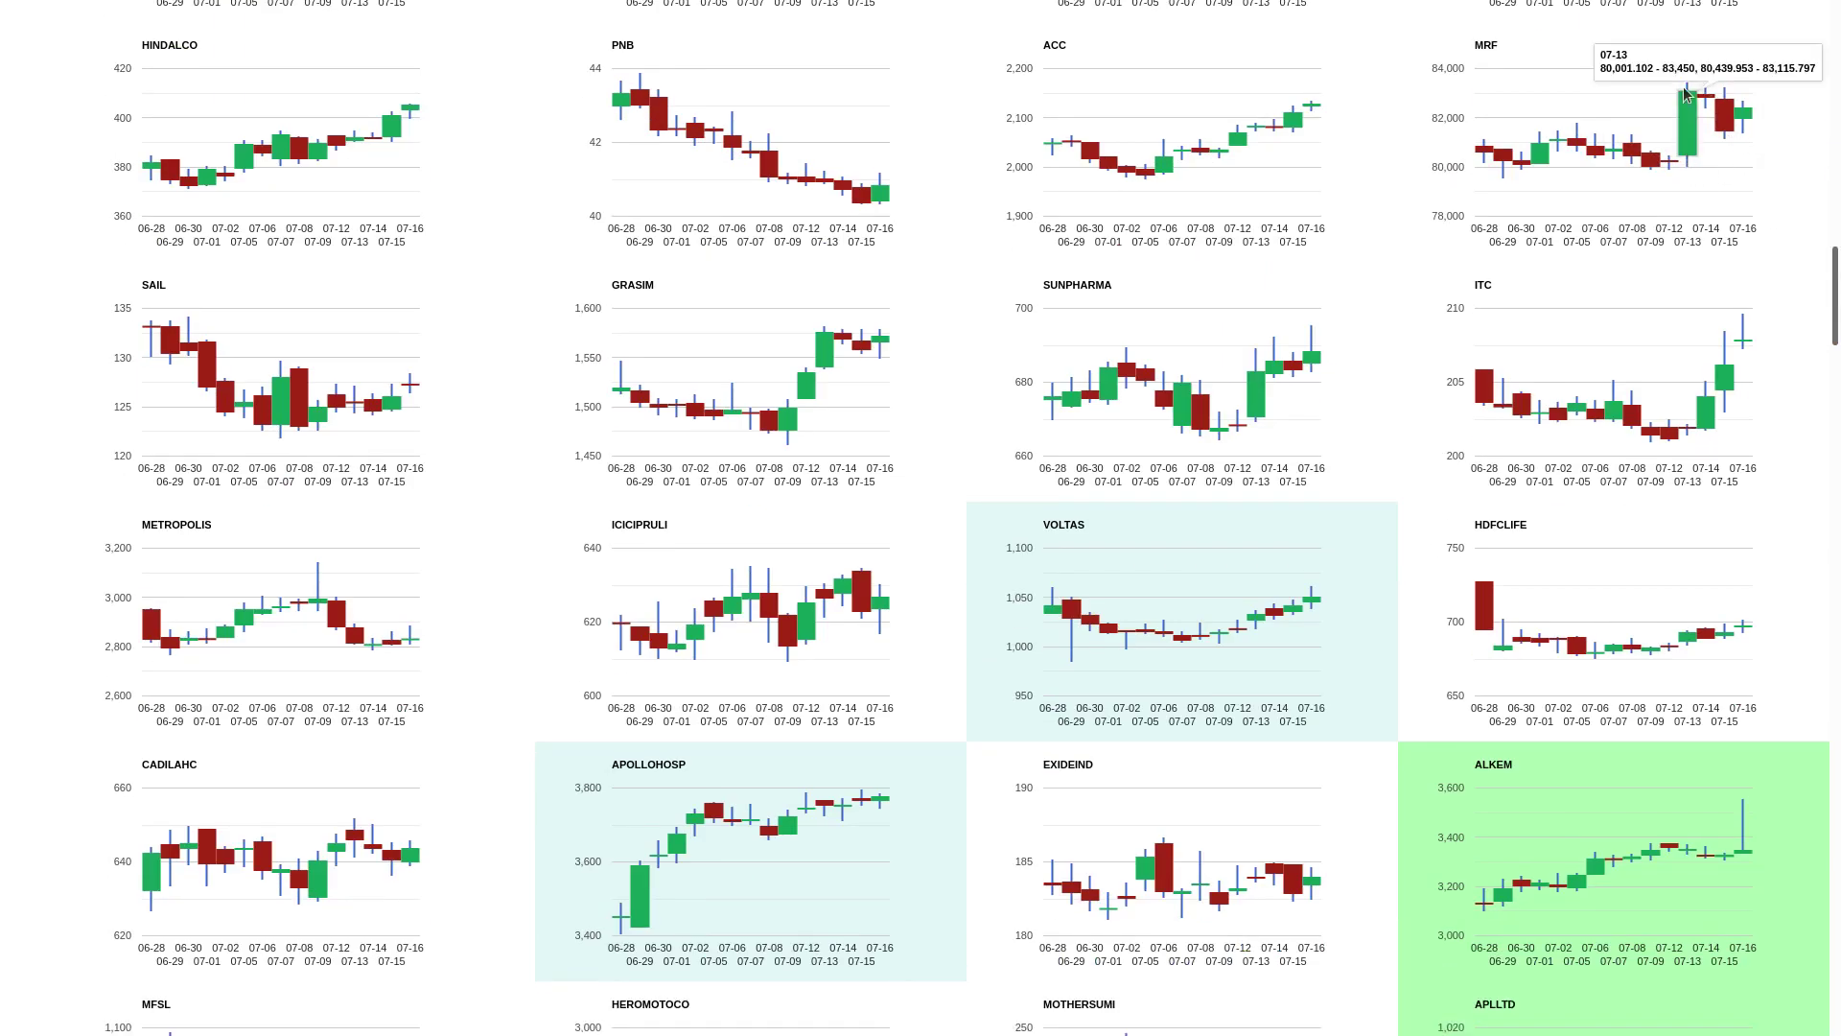
{"action": "scroll", "coordinate": [1719, 123], "scroll_direction": "down", "scroll_amount": 1}
{"action": "scroll", "coordinate": [1720, 123], "scroll_direction": "down", "scroll_amount": 1}
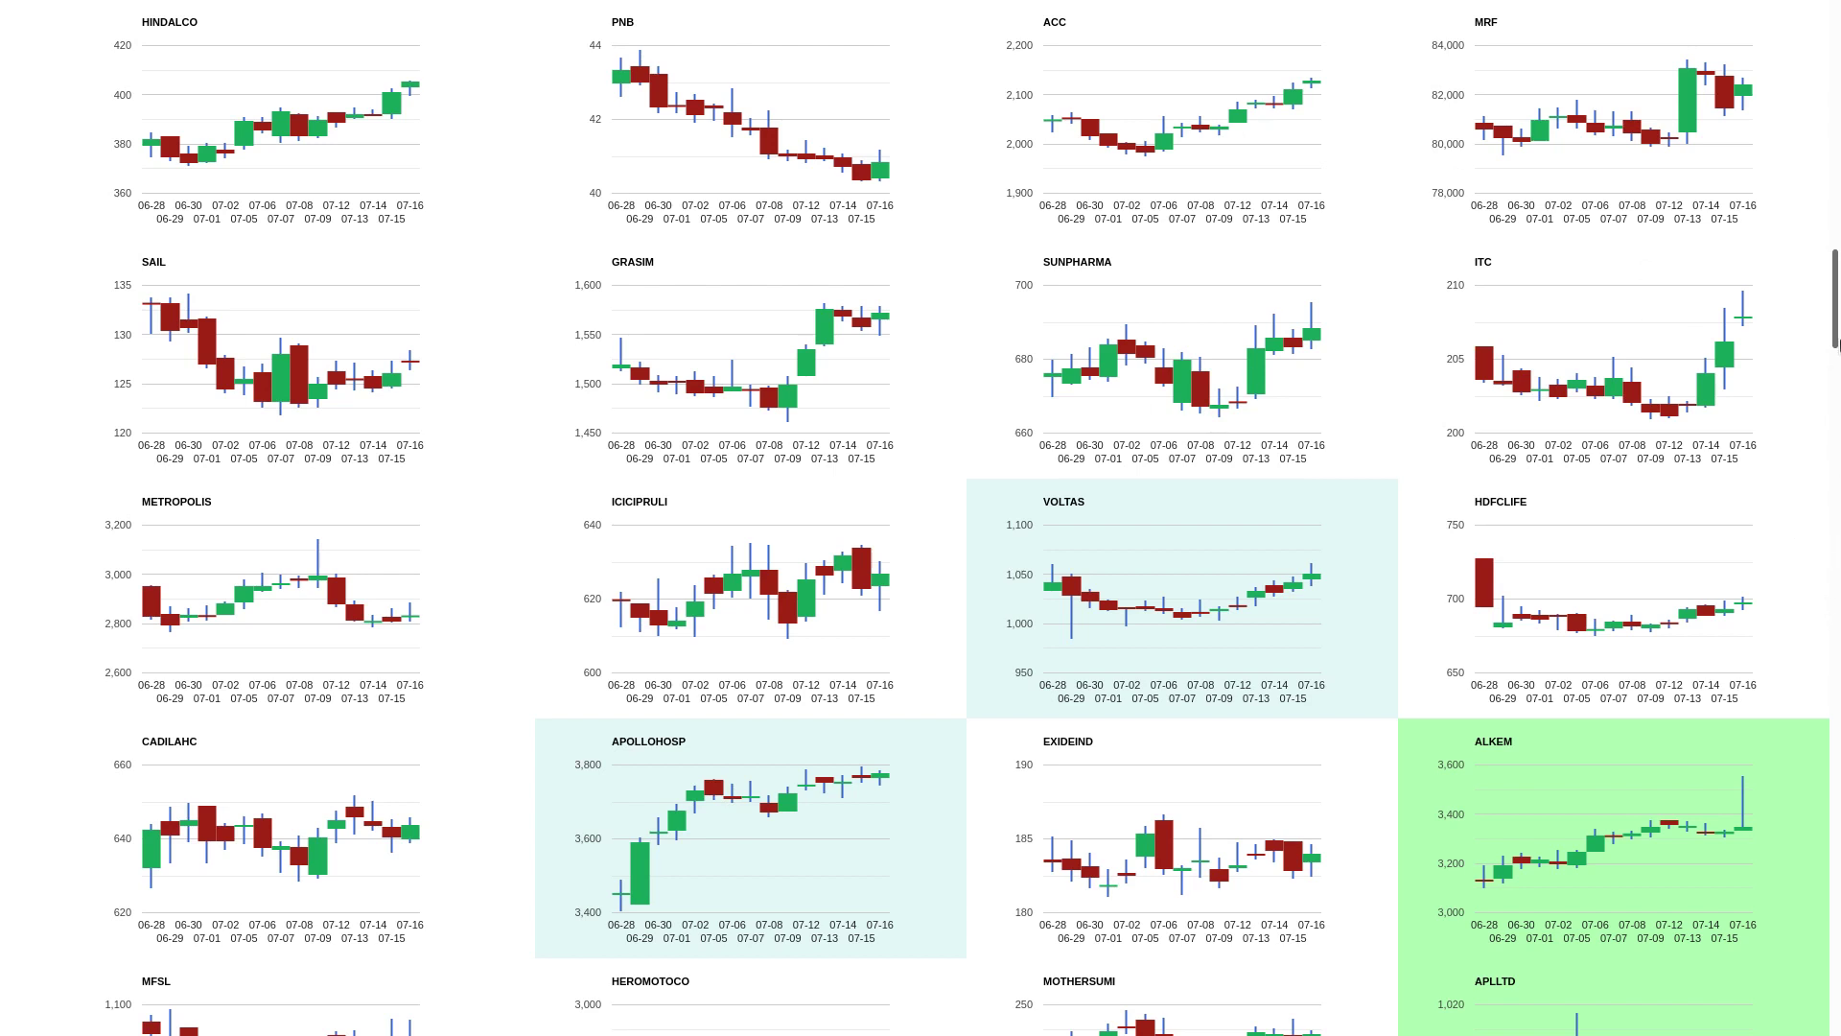
{"action": "mouse_move", "coordinate": [1833, 411]}
{"action": "left_mouse_down"}
{"action": "mouse_move", "coordinate": [1836, 248]}
{"action": "mouse_move", "coordinate": [1836, 263]}
{"action": "left_mouse_up"}
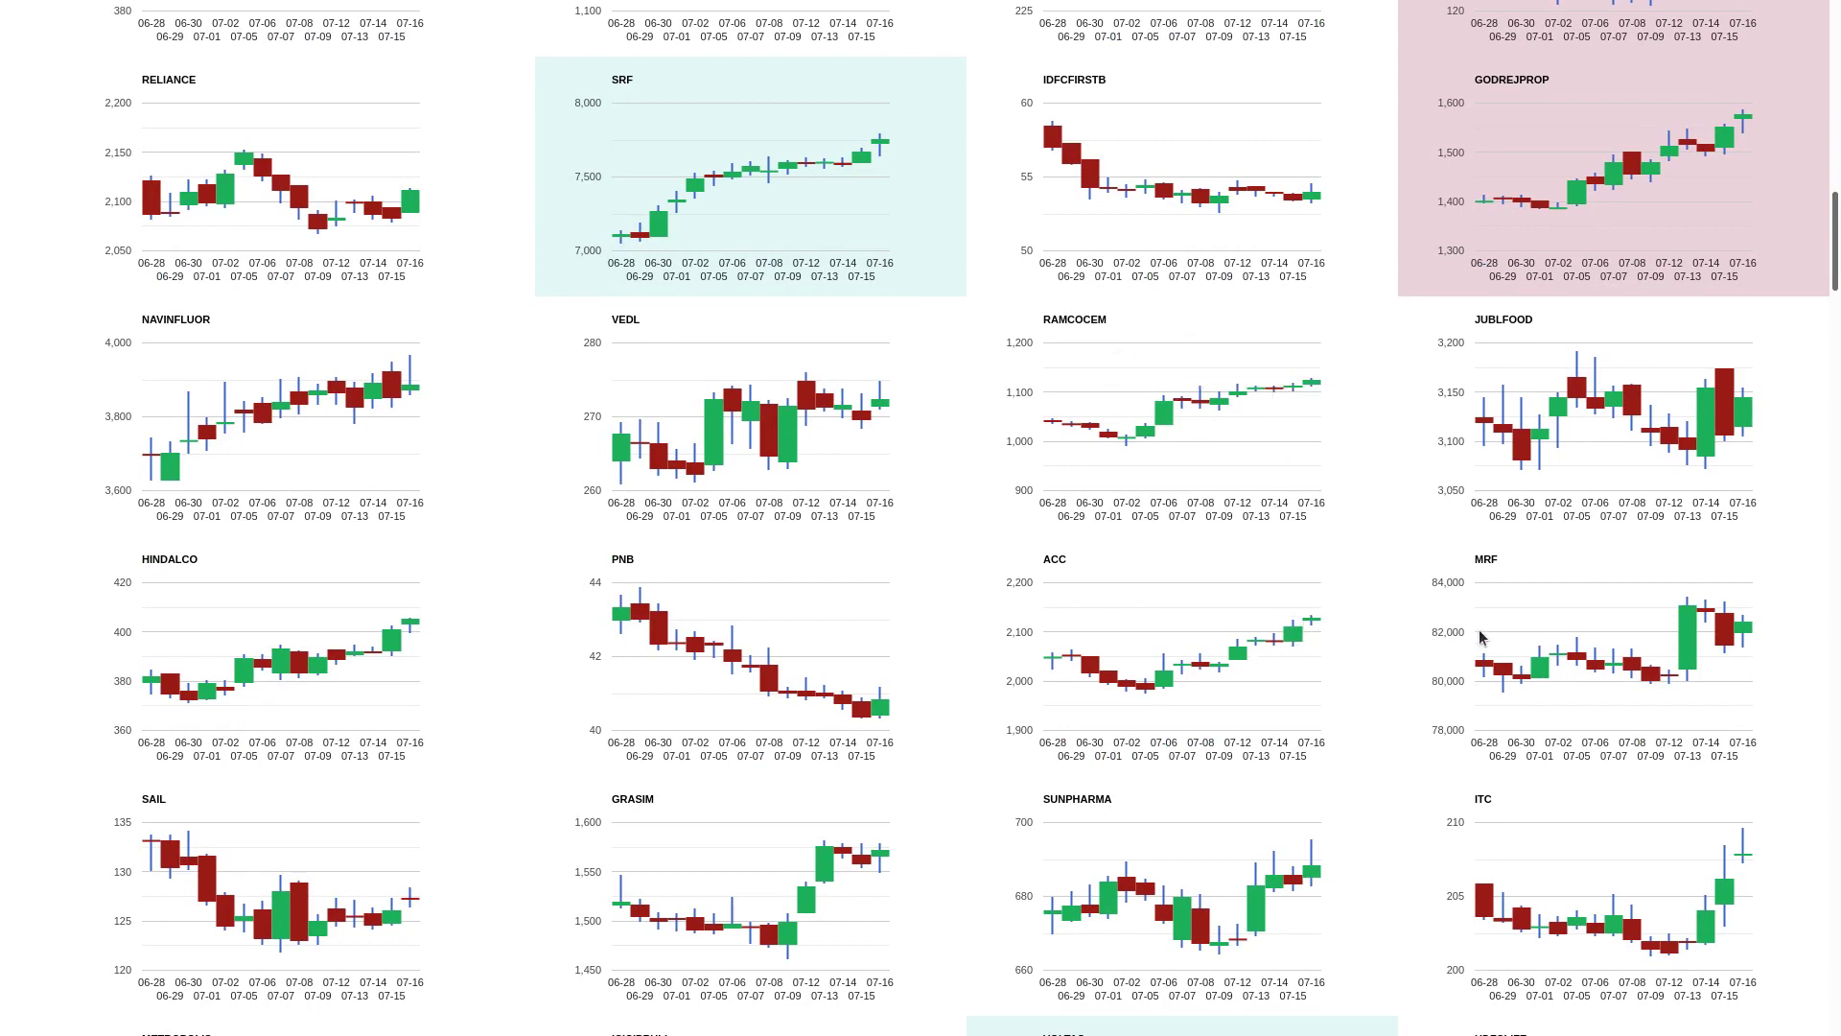
{"action": "scroll", "coordinate": [1725, 297], "scroll_direction": "down", "scroll_amount": 1}
{"action": "left_click_drag", "start_coordinate": [1836, 252], "coordinate": [1835, 294]}
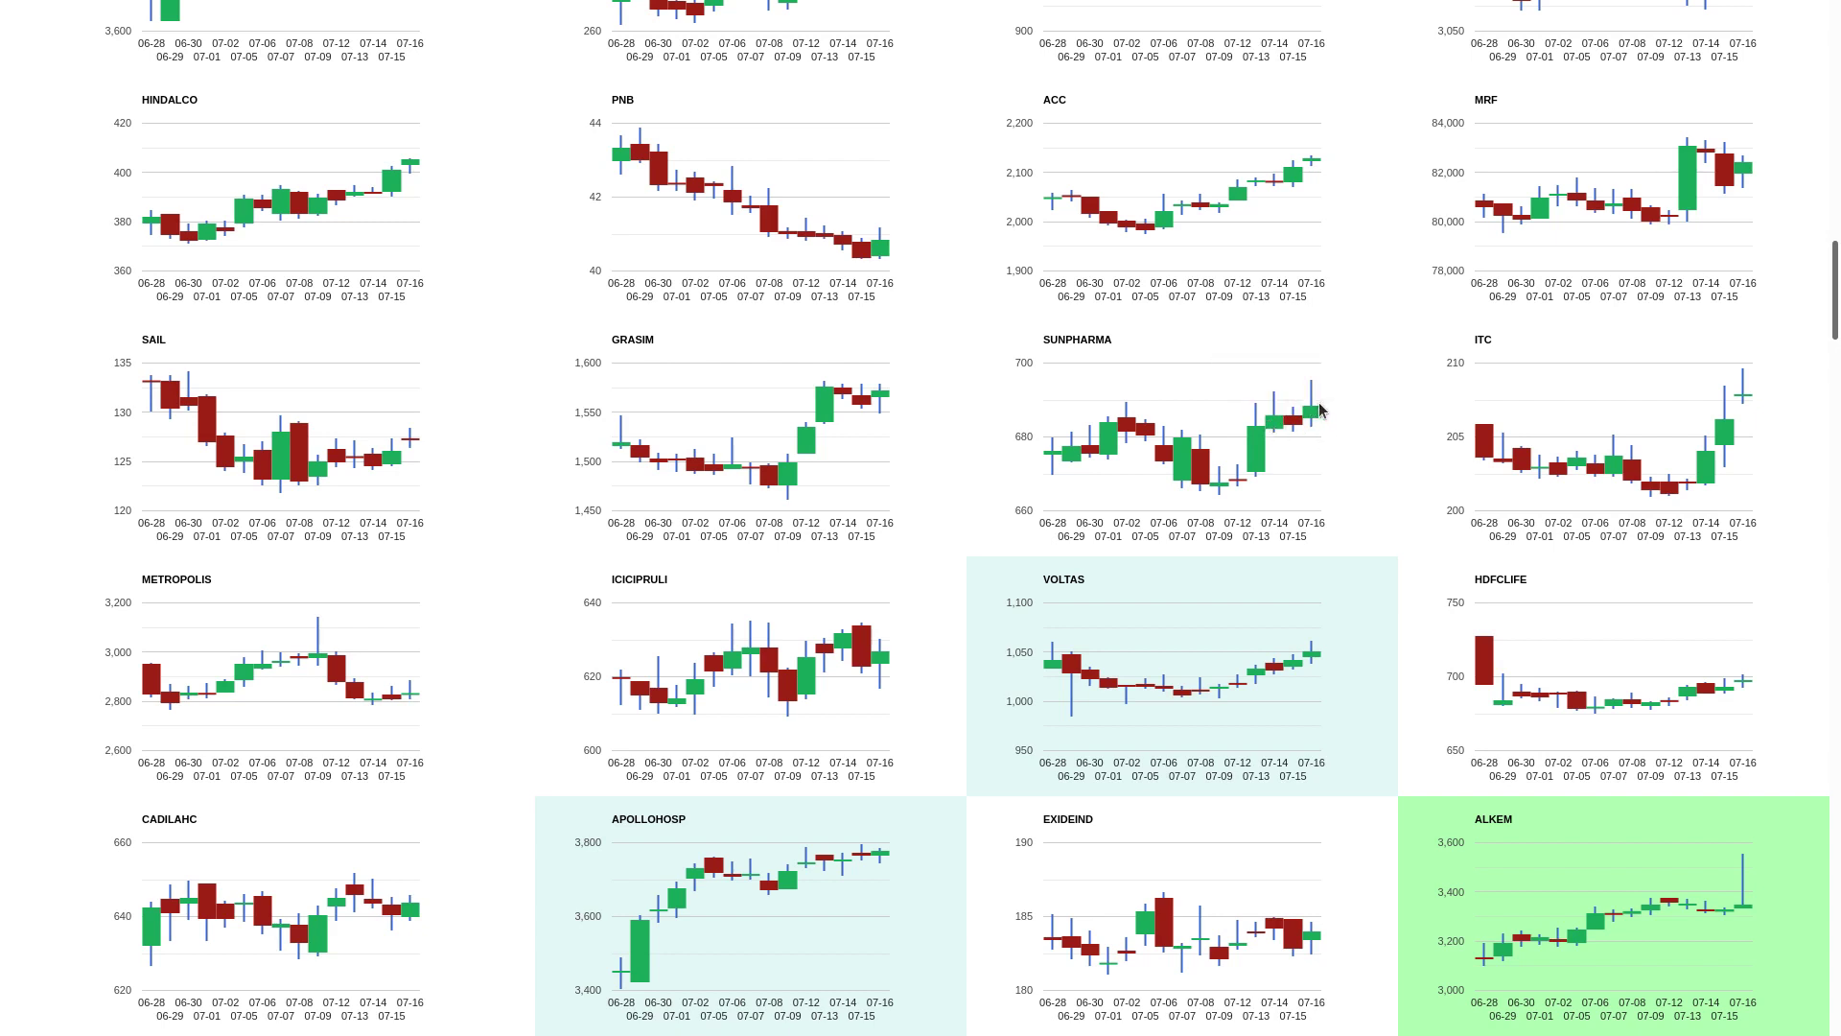
{"action": "scroll", "coordinate": [1760, 397], "scroll_direction": "down", "scroll_amount": 1}
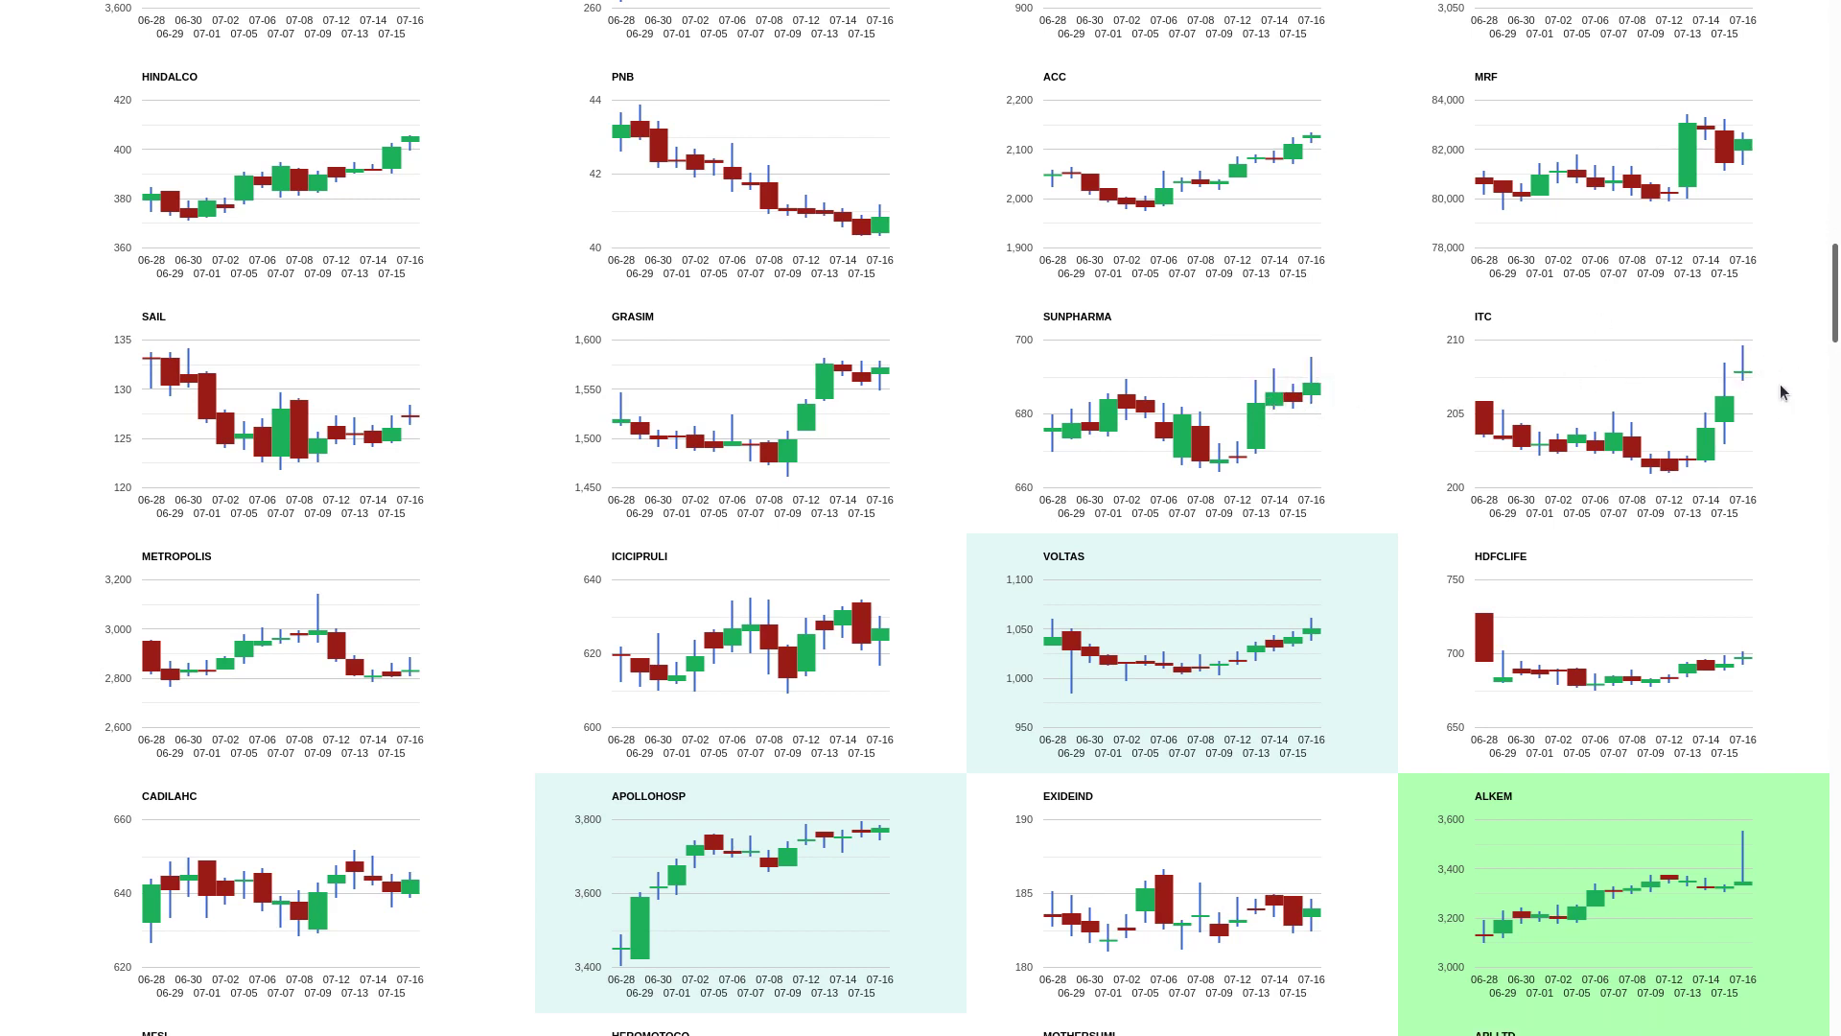
{"action": "scroll", "coordinate": [1757, 177], "scroll_direction": "down", "scroll_amount": 3}
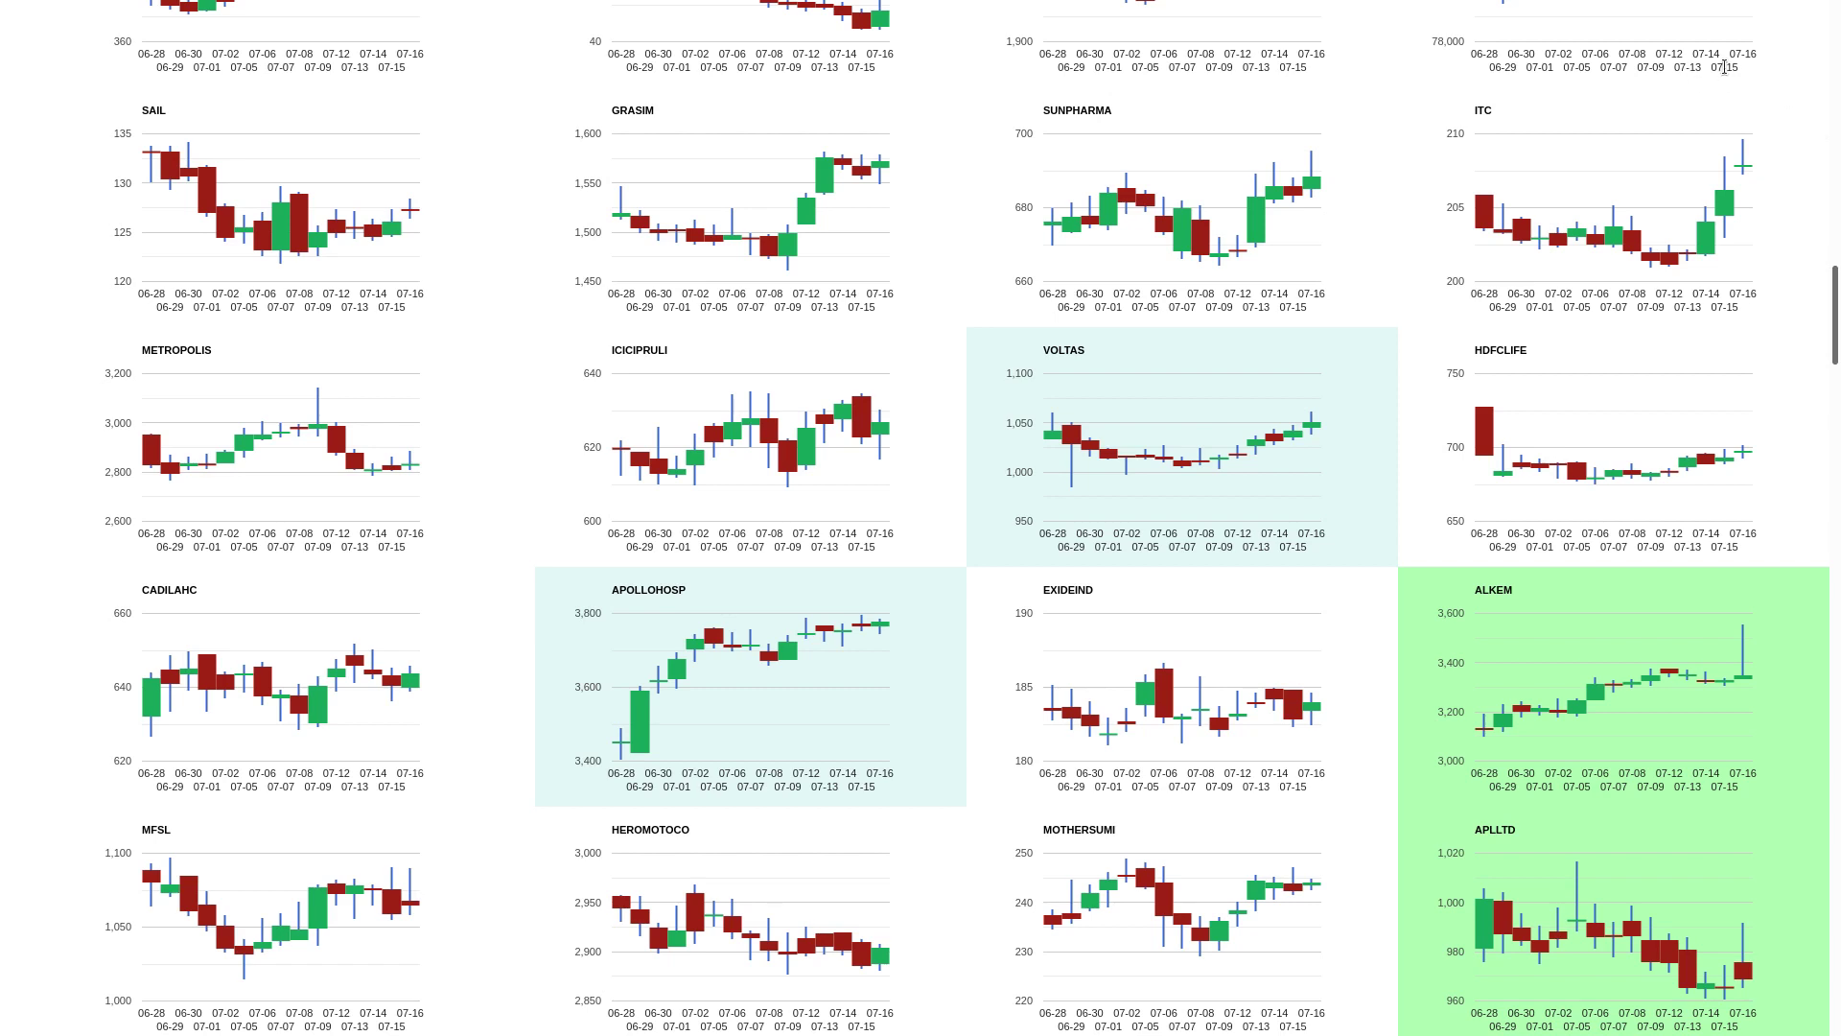
{"action": "mouse_move", "coordinate": [878, 634]}
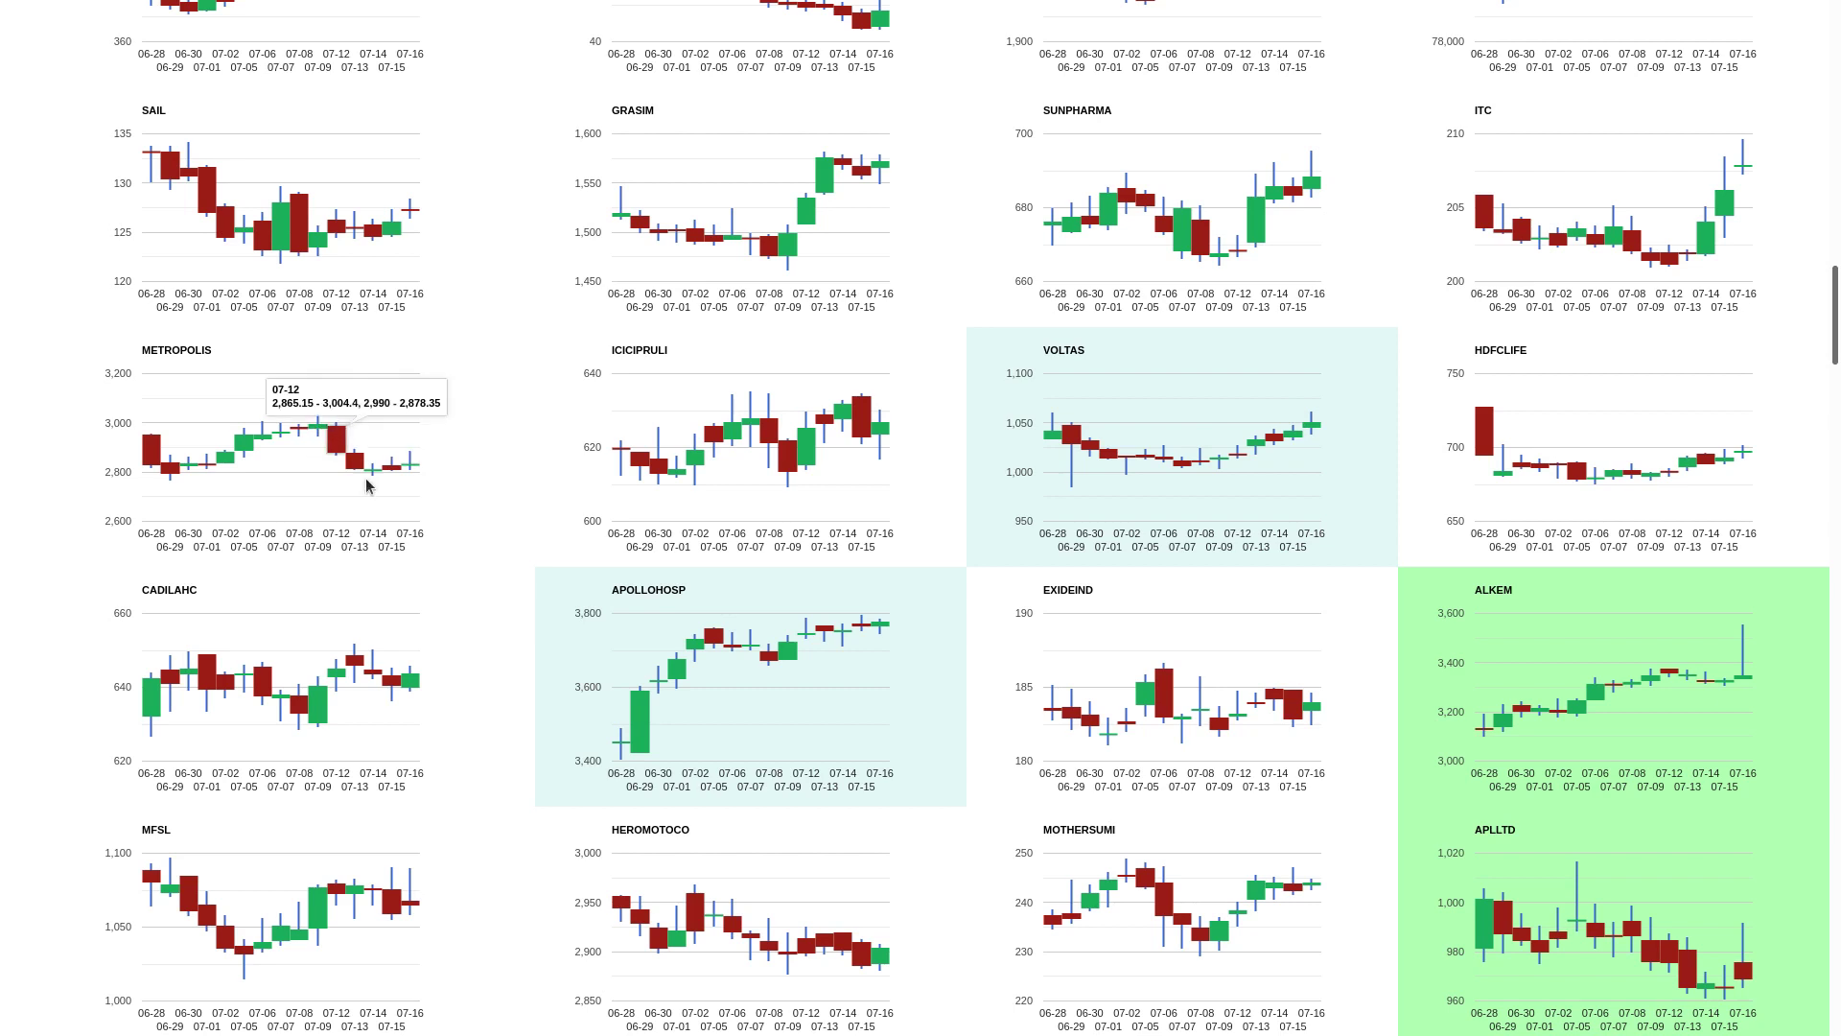
{"action": "mouse_move", "coordinate": [879, 428]}
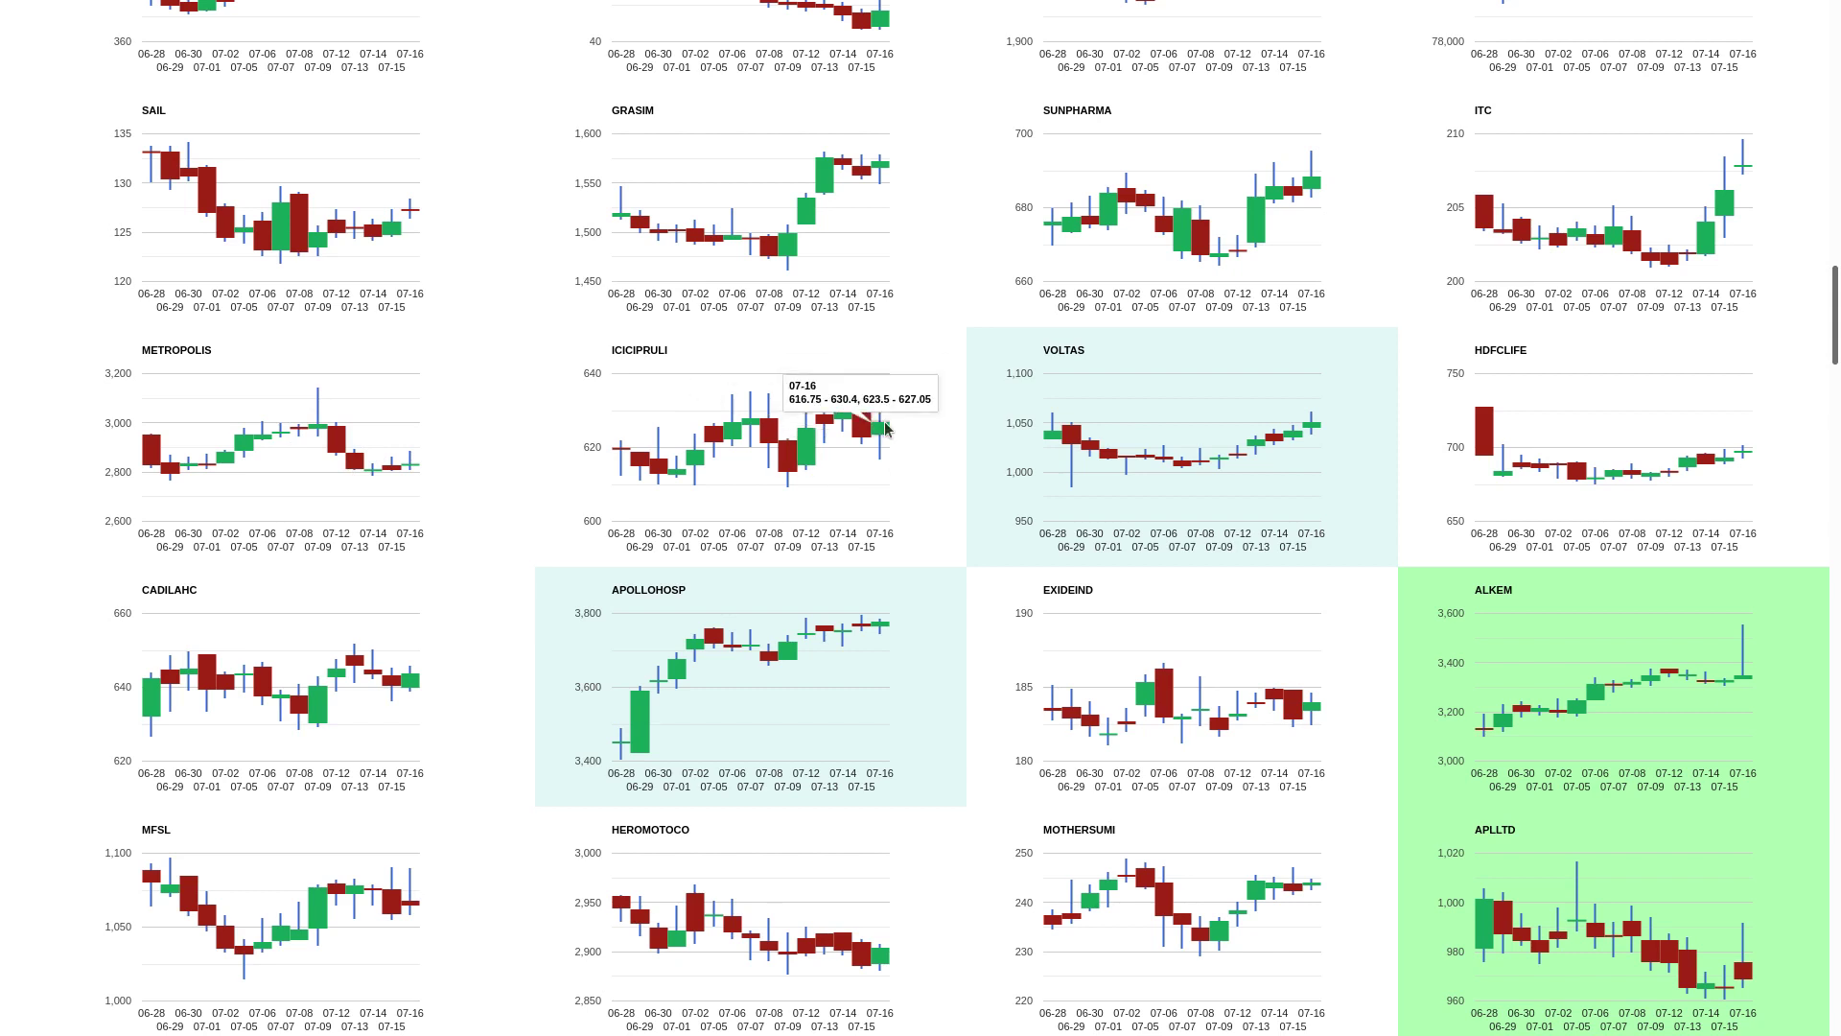
{"action": "scroll", "coordinate": [1645, 387], "scroll_direction": "down", "scroll_amount": 1}
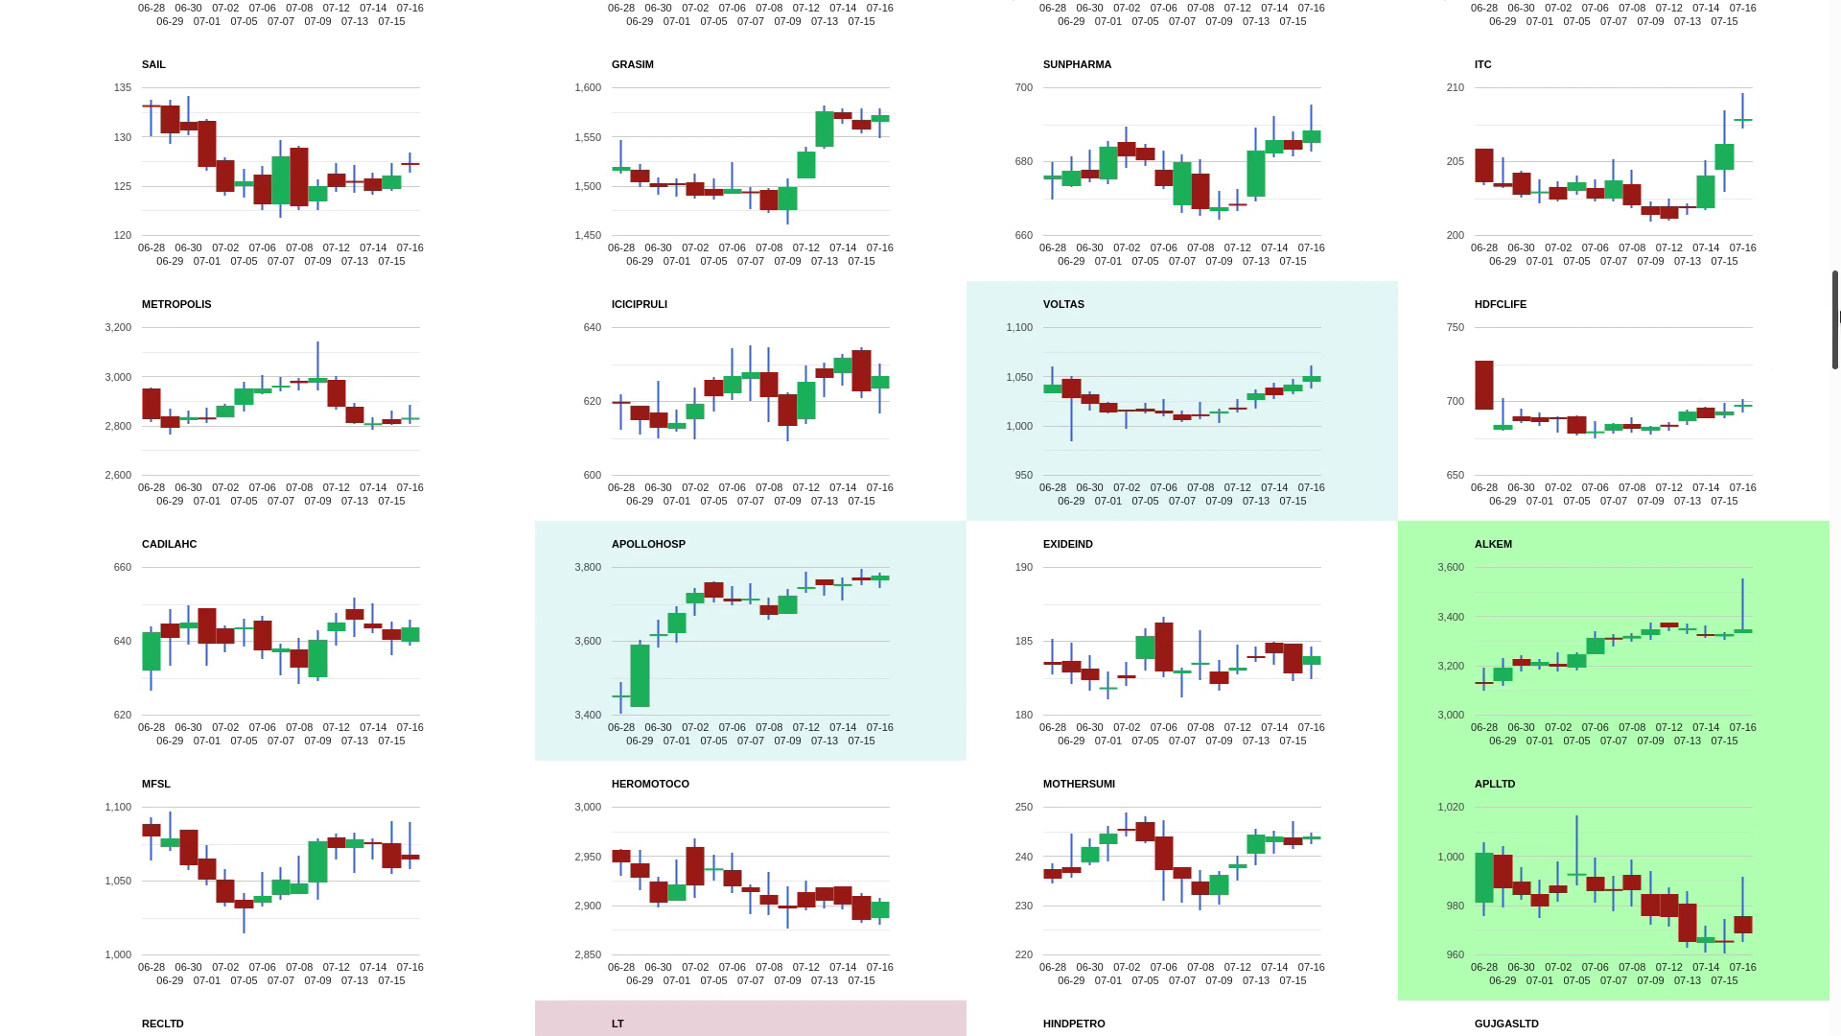
{"action": "scroll", "coordinate": [1773, 377], "scroll_direction": "down", "scroll_amount": 3}
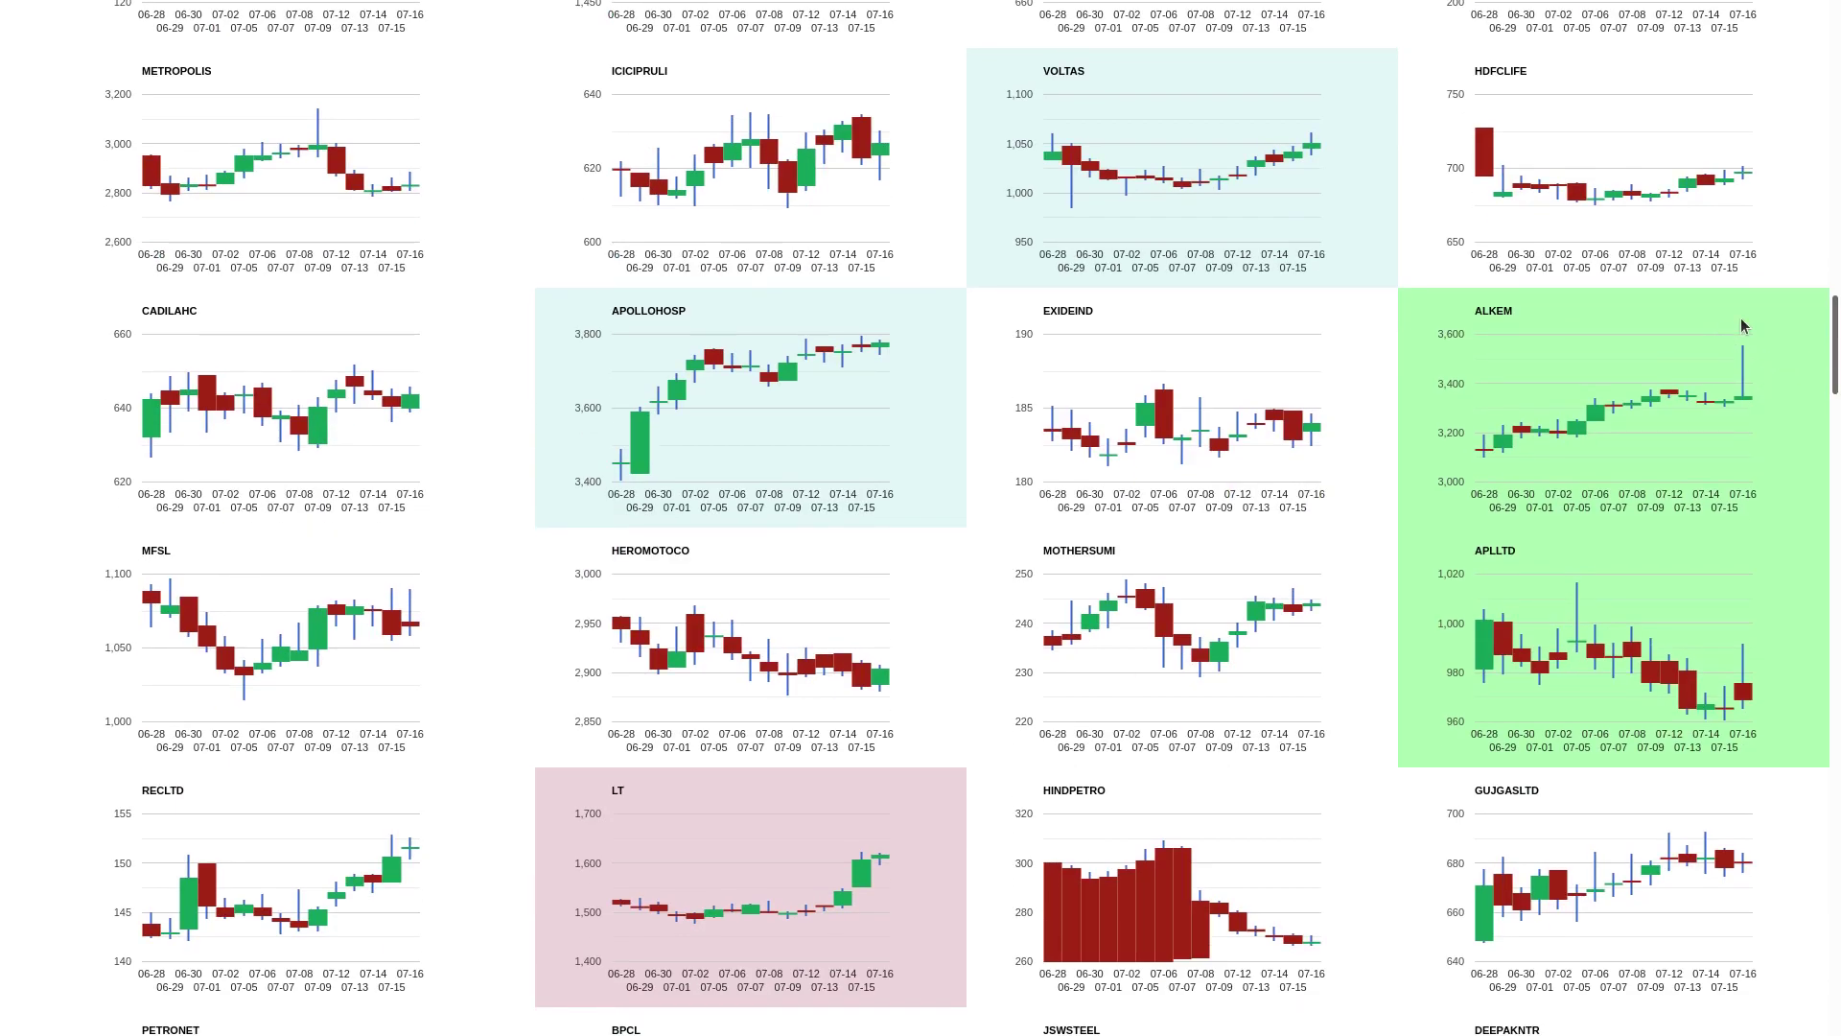
{"action": "scroll", "coordinate": [1741, 360], "scroll_direction": "down", "scroll_amount": 1}
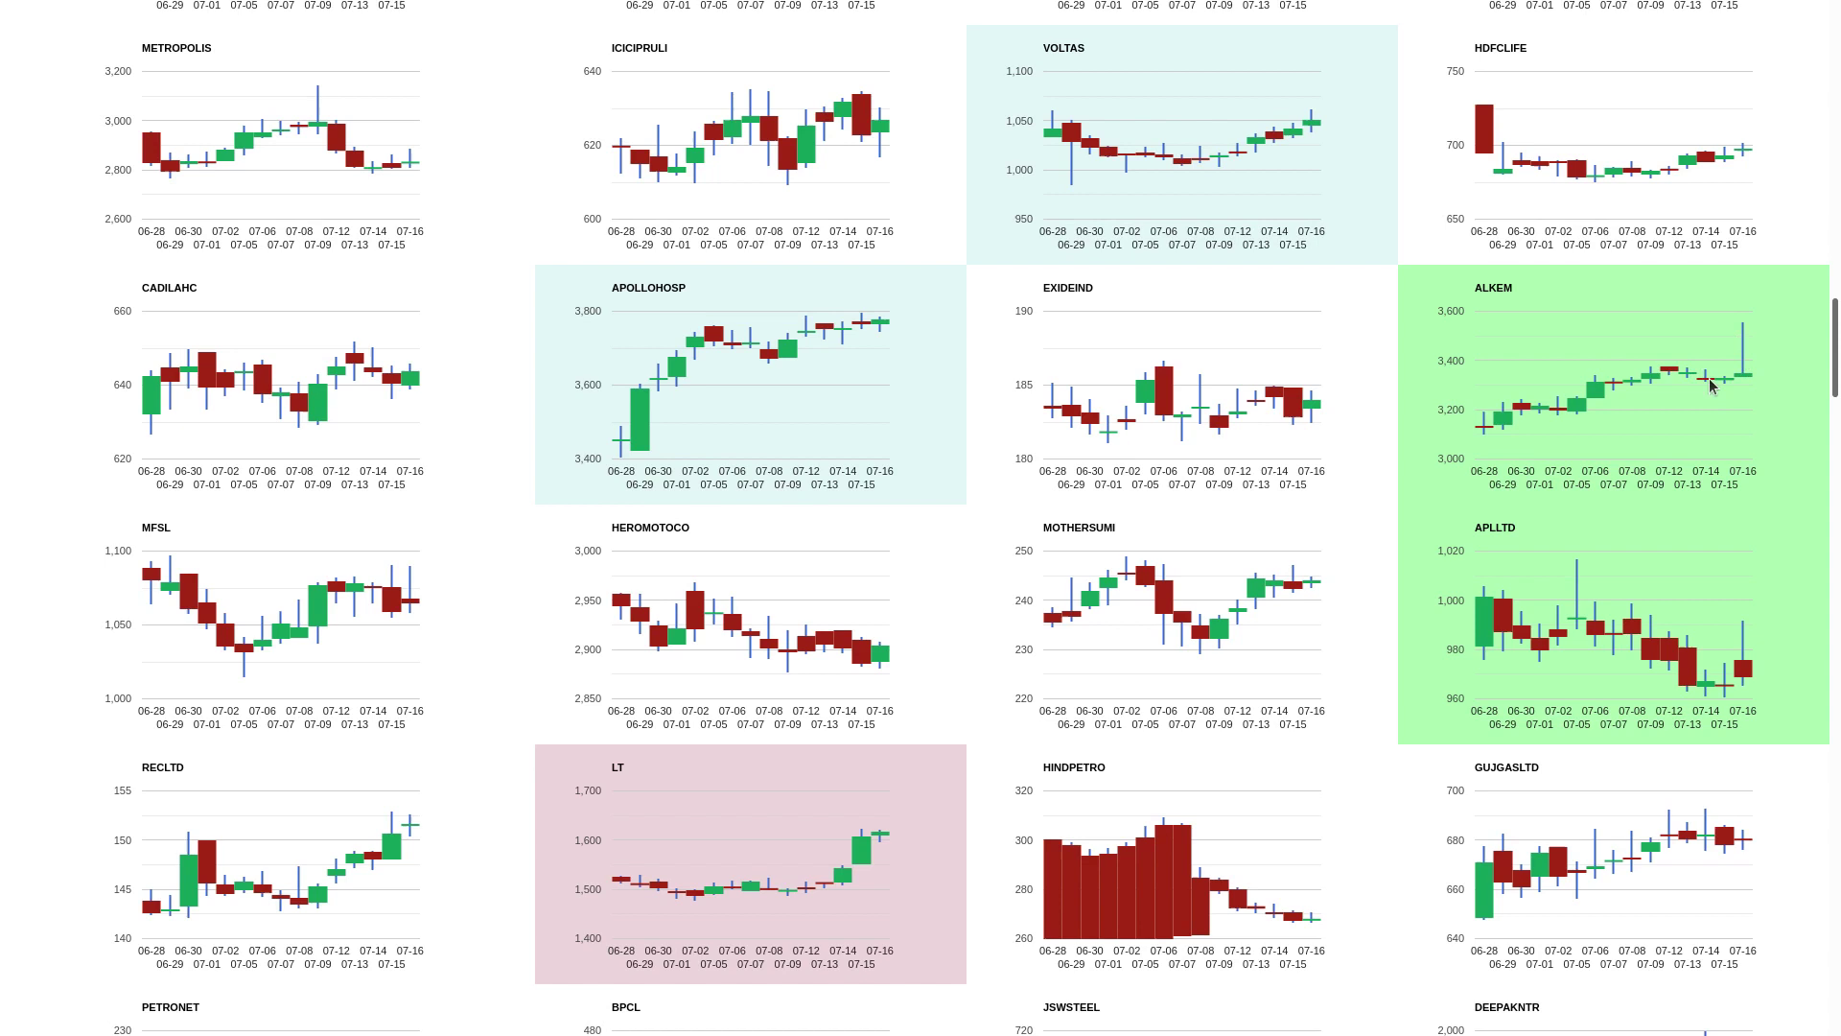
{"action": "scroll", "coordinate": [1733, 381], "scroll_direction": "down", "scroll_amount": 1}
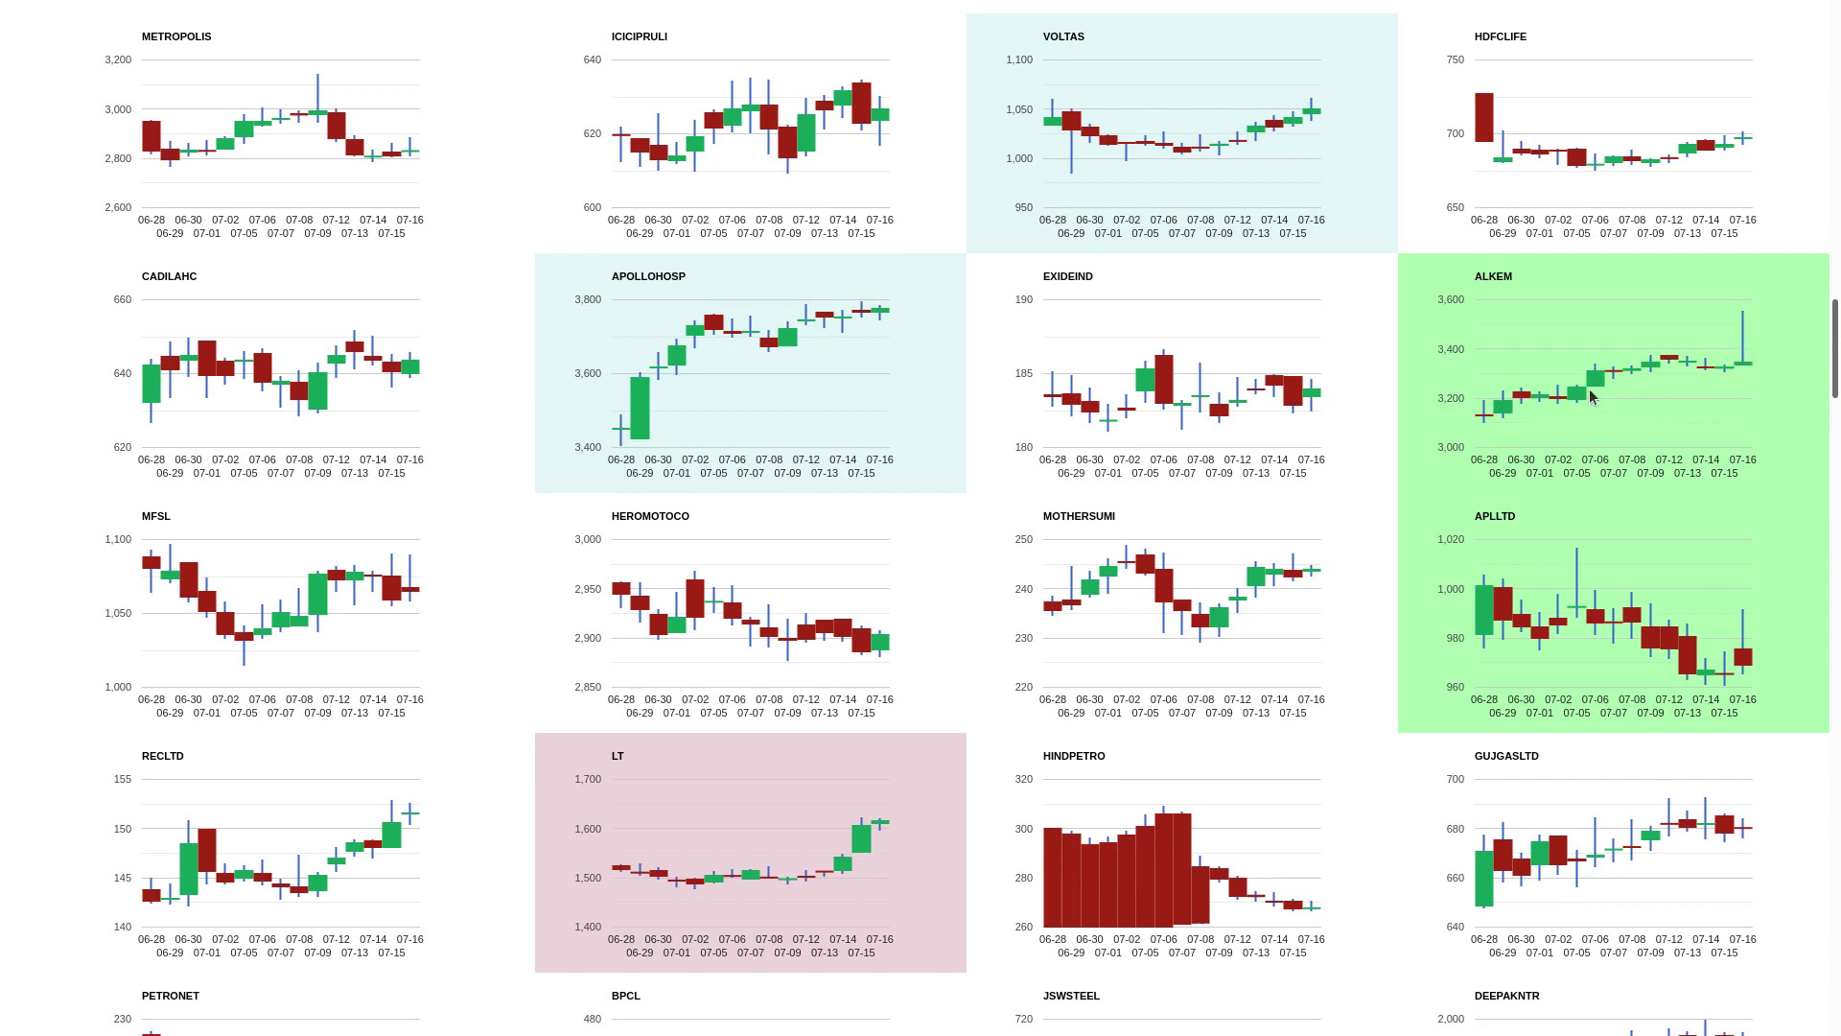
{"action": "scroll", "coordinate": [1592, 397], "scroll_direction": "down", "scroll_amount": 1}
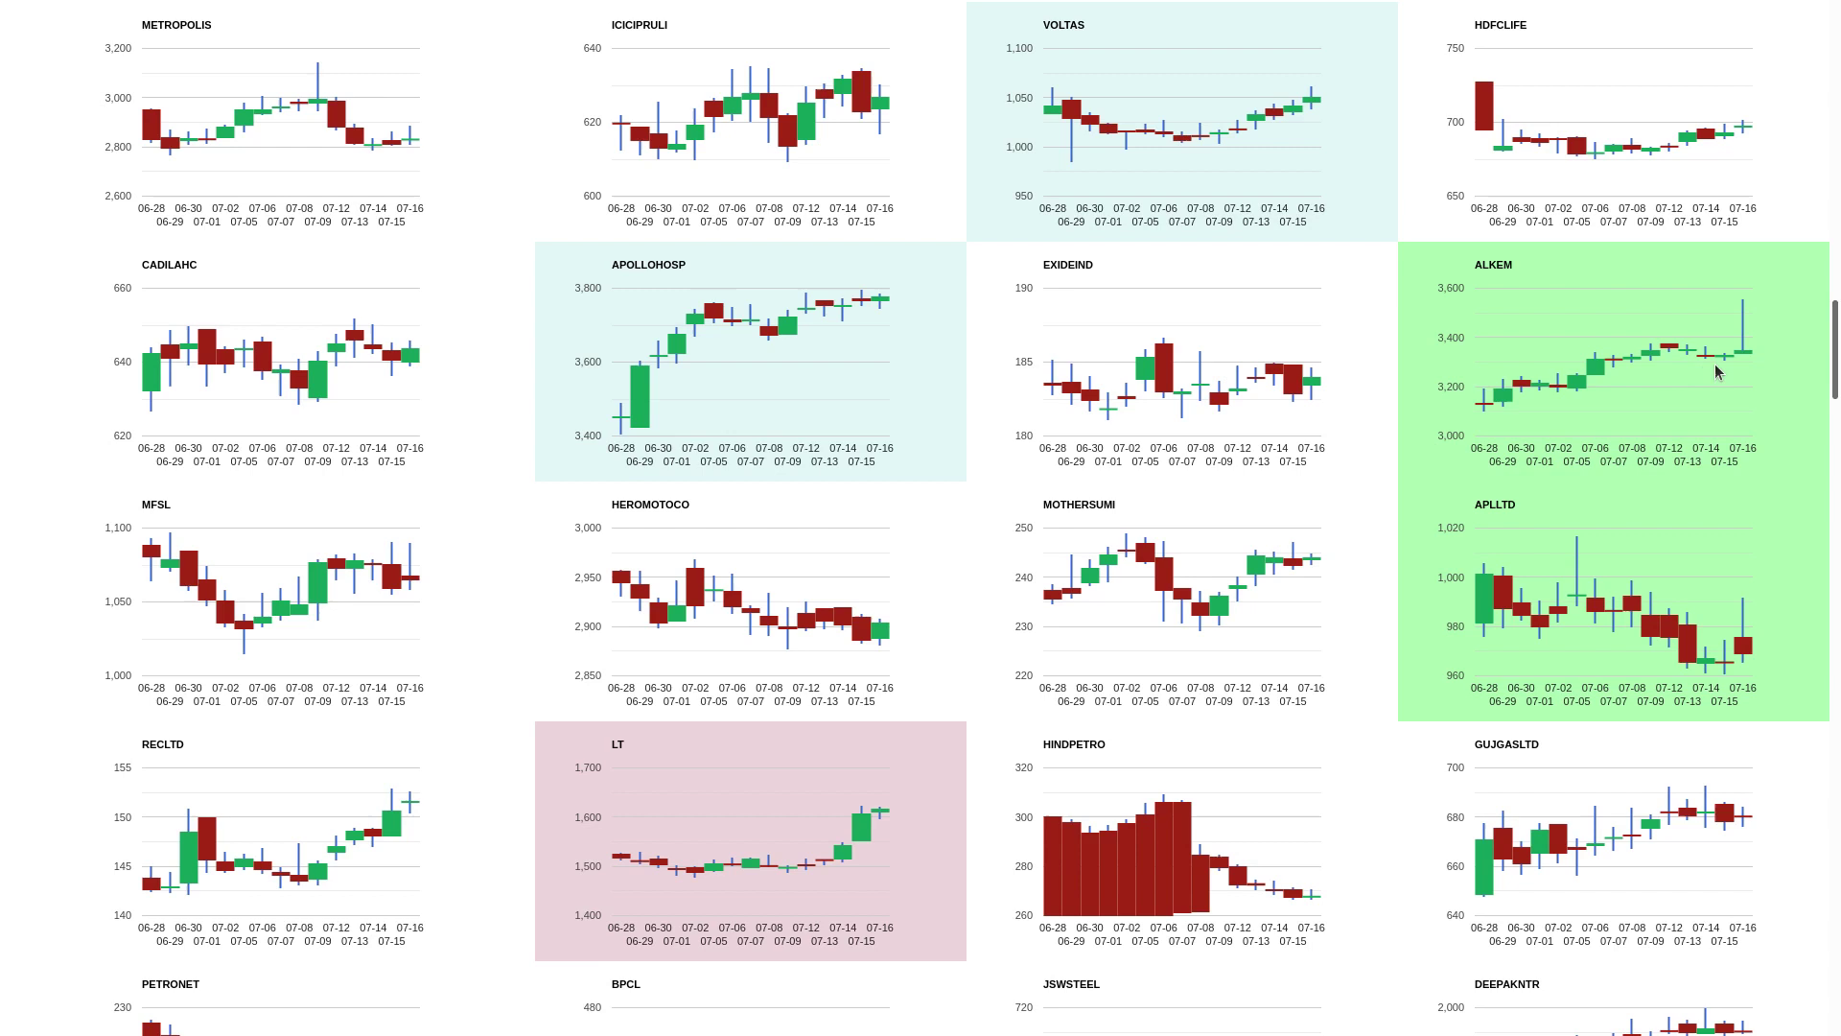
{"action": "scroll", "coordinate": [1683, 505], "scroll_direction": "down", "scroll_amount": 1}
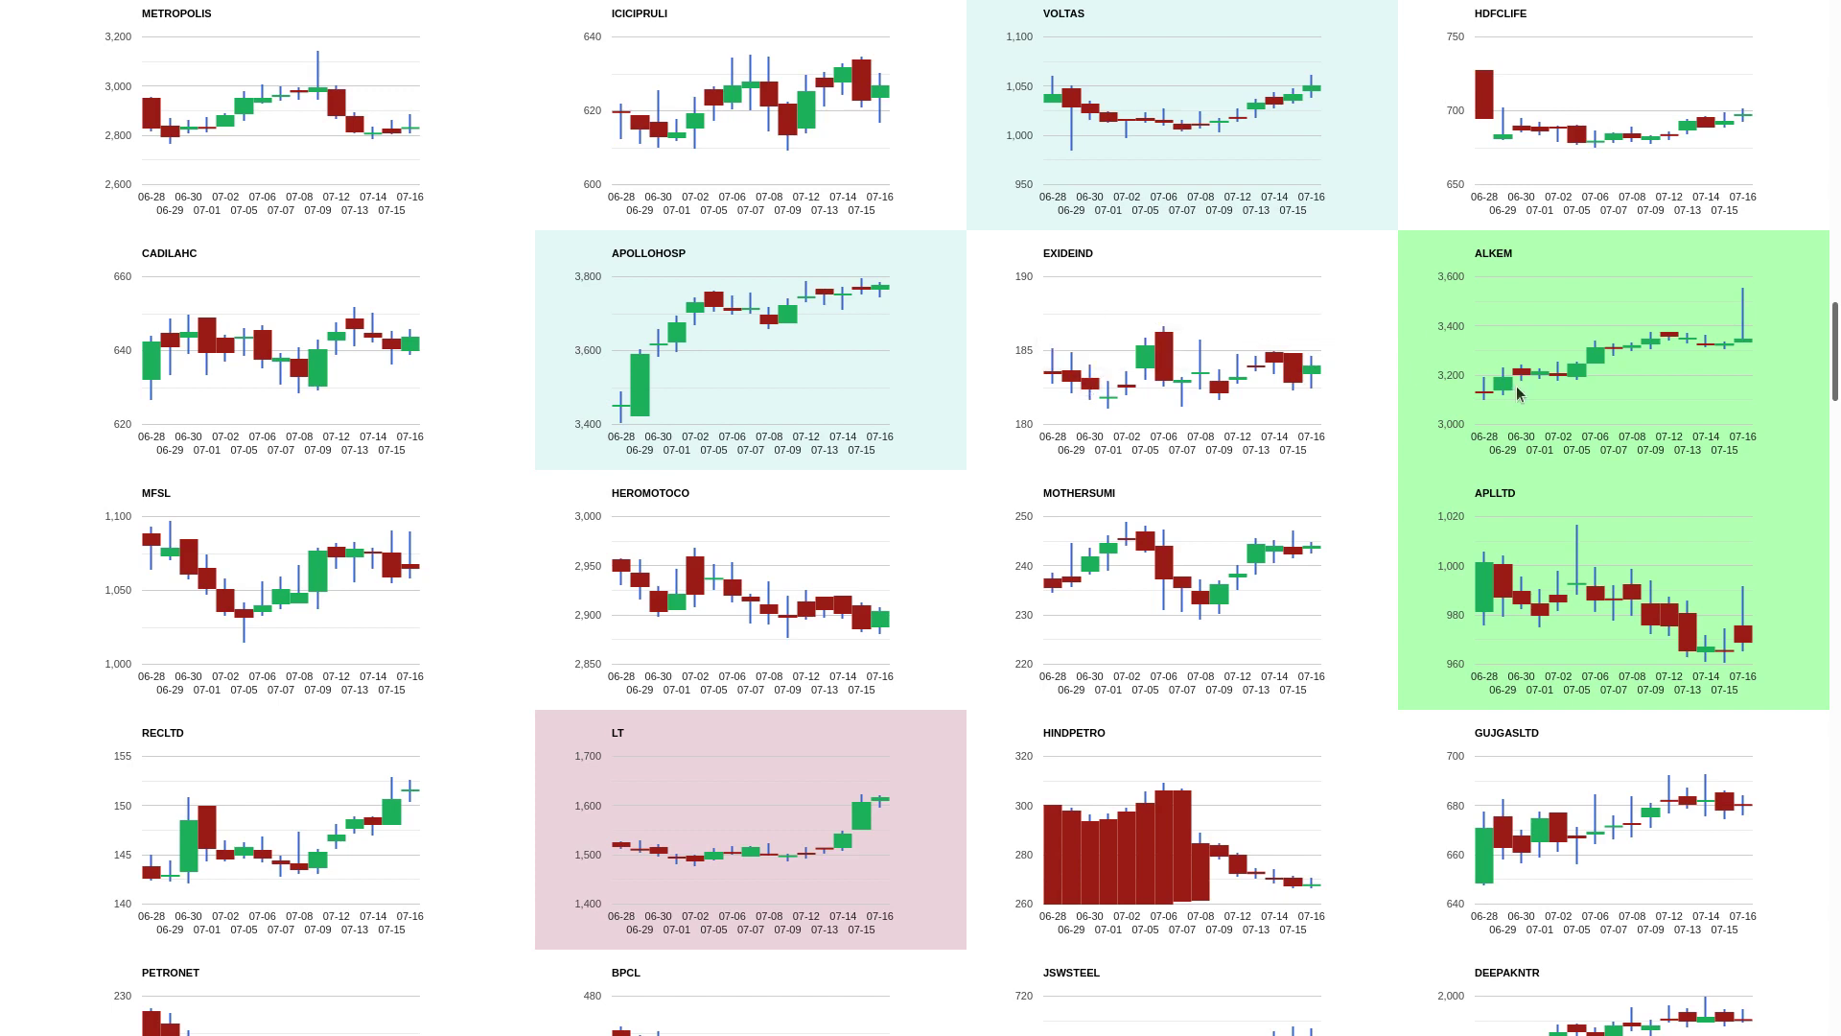
{"action": "scroll", "coordinate": [1626, 351], "scroll_direction": "down", "scroll_amount": 1}
{"action": "scroll", "coordinate": [1590, 554], "scroll_direction": "down", "scroll_amount": 1}
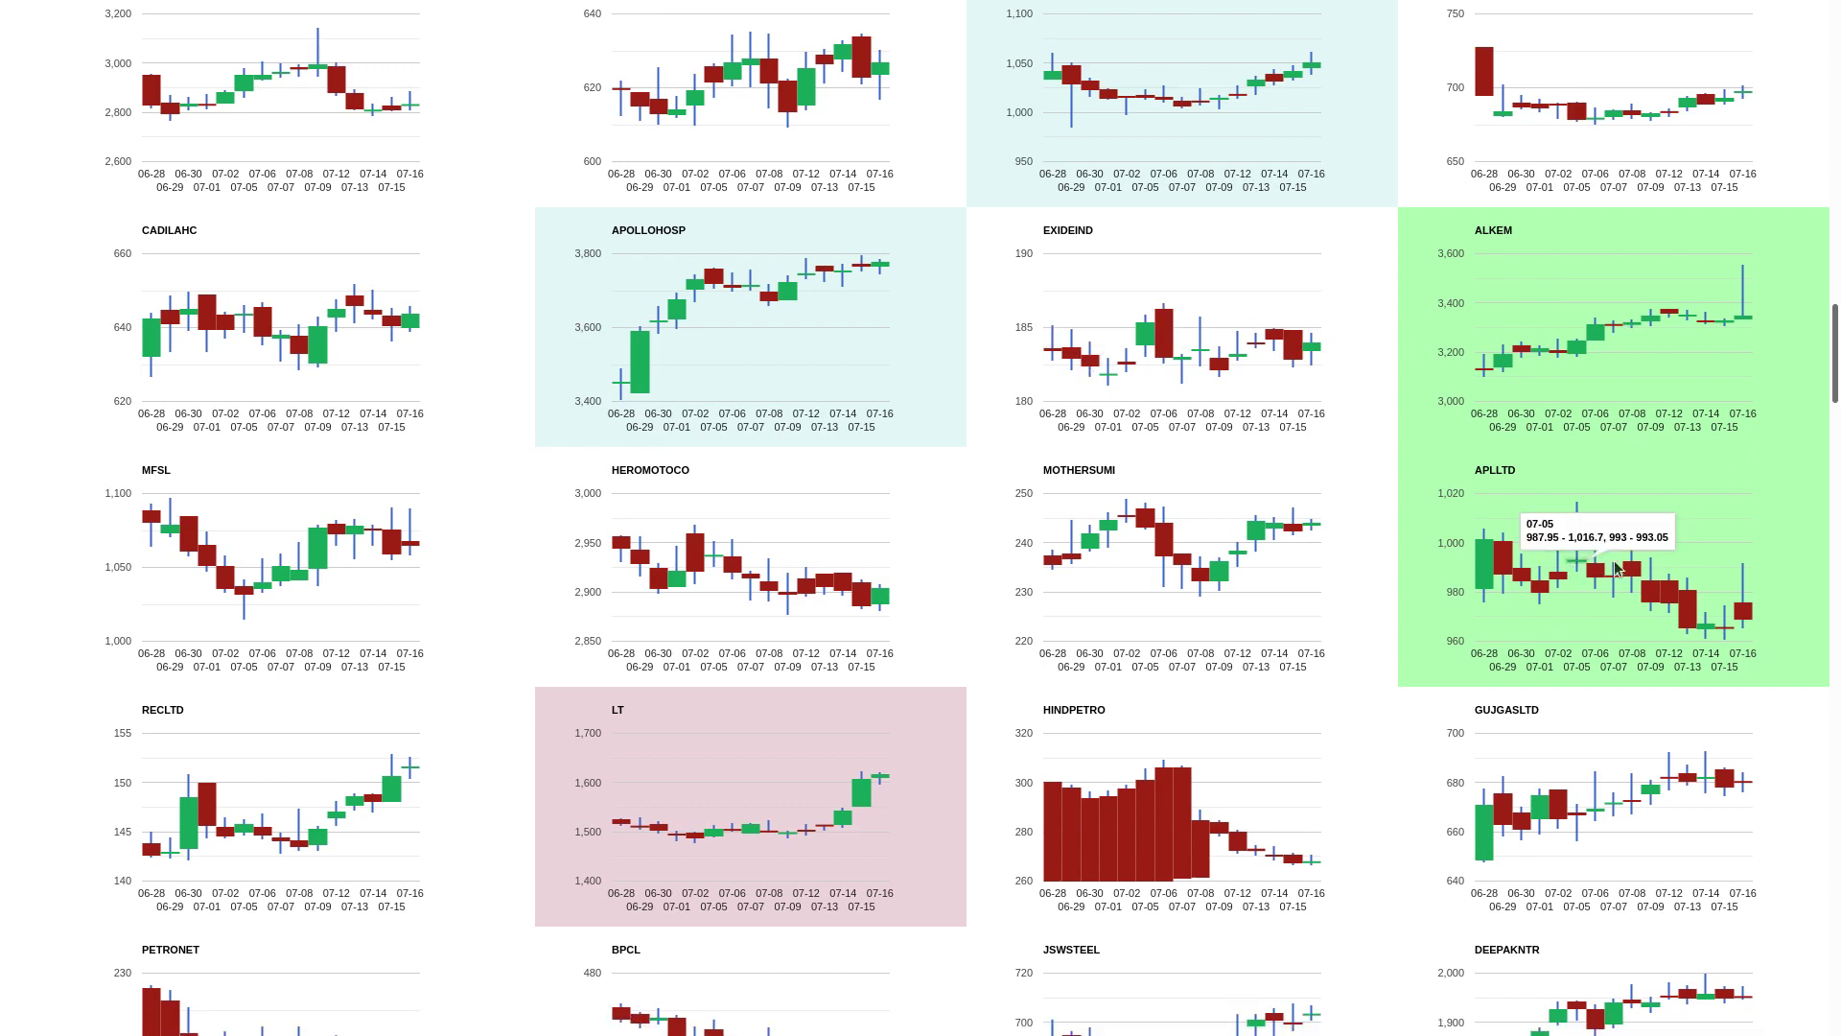
{"action": "scroll", "coordinate": [1615, 569], "scroll_direction": "down", "scroll_amount": 1}
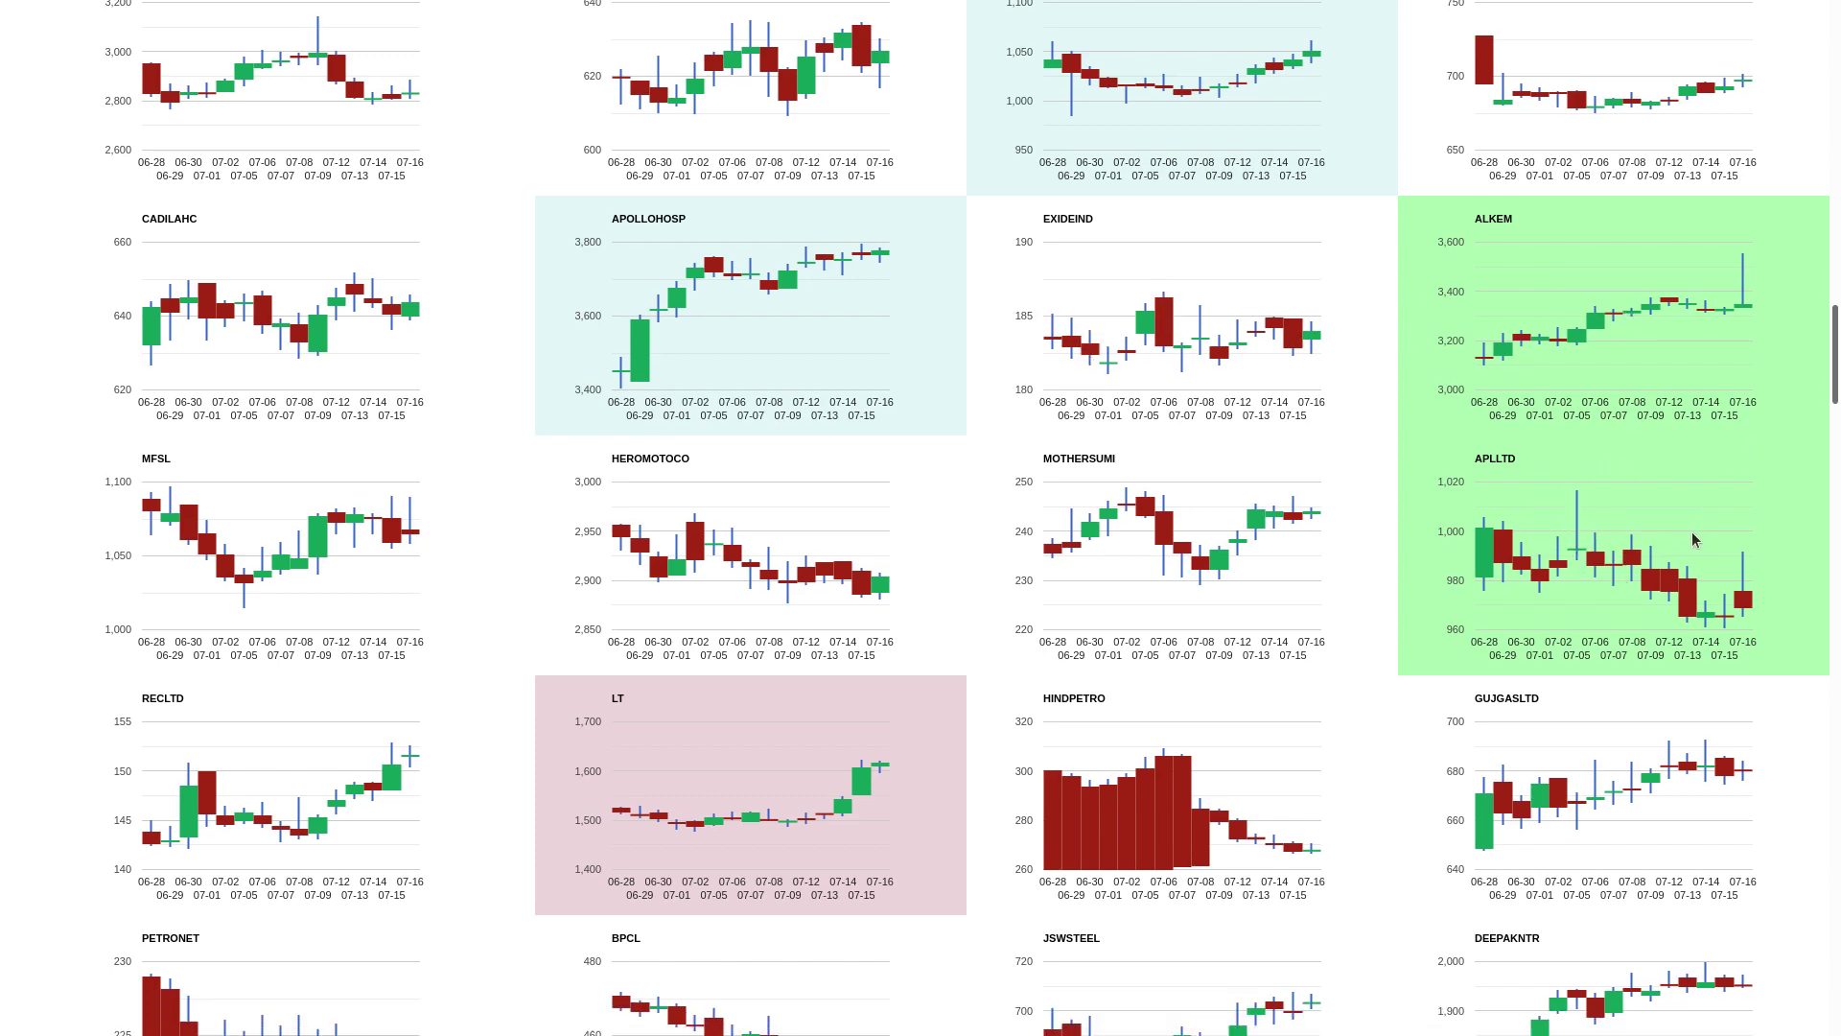
{"action": "scroll", "coordinate": [1695, 539], "scroll_direction": "down", "scroll_amount": 1}
{"action": "scroll", "coordinate": [1596, 503], "scroll_direction": "down", "scroll_amount": 1}
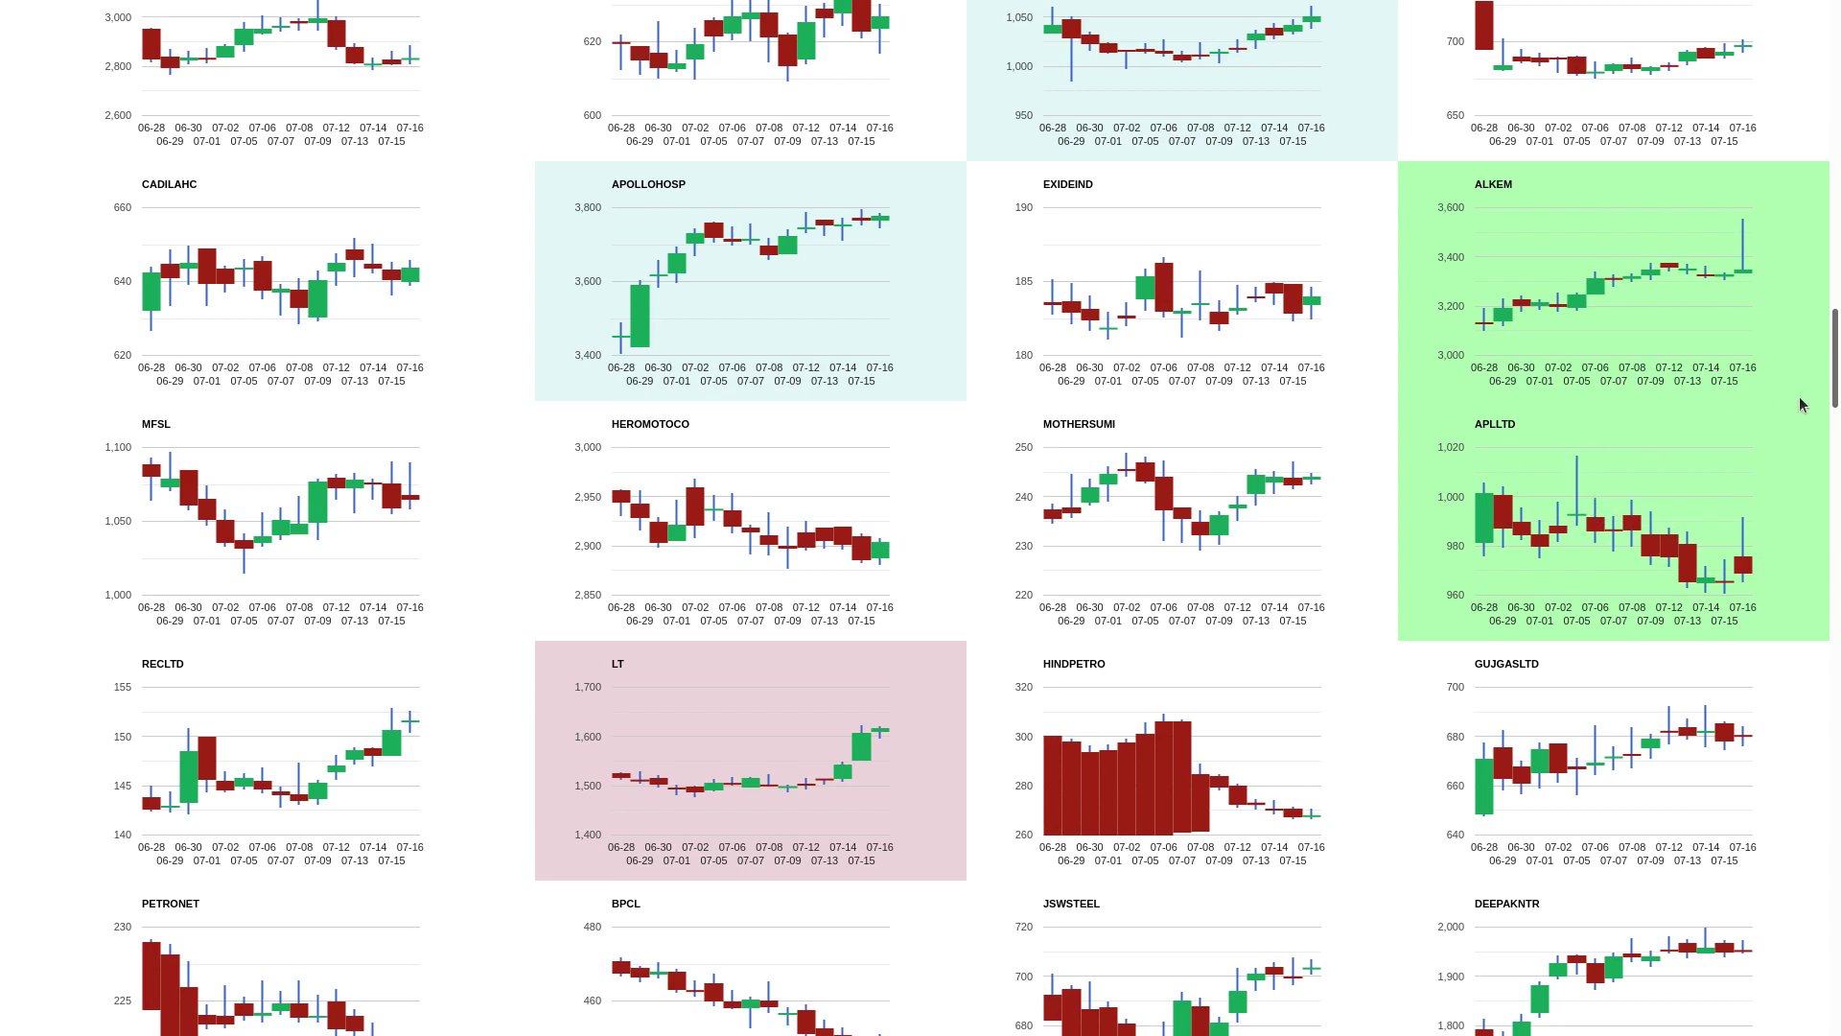
{"action": "left_click_drag", "start_coordinate": [1835, 360], "coordinate": [1836, 403]}
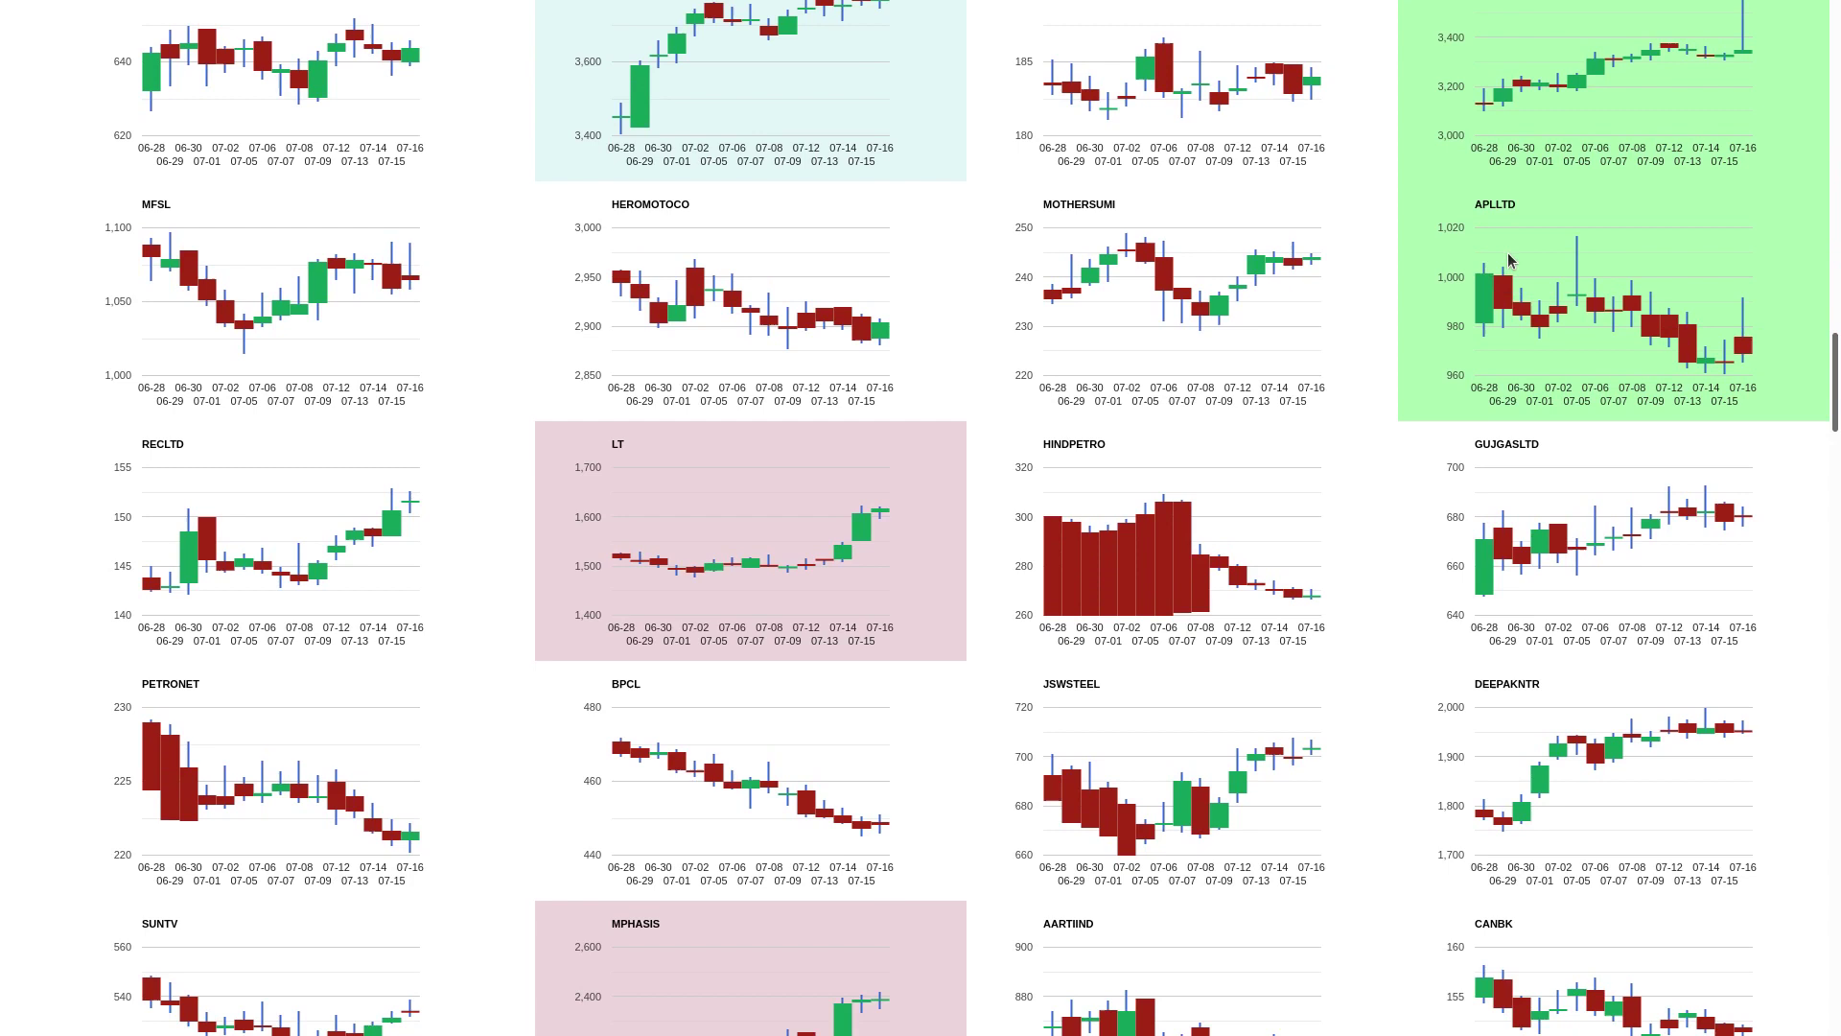
{"action": "scroll", "coordinate": [1568, 299], "scroll_direction": "down", "scroll_amount": 1}
{"action": "scroll", "coordinate": [1611, 310], "scroll_direction": "down", "scroll_amount": 1}
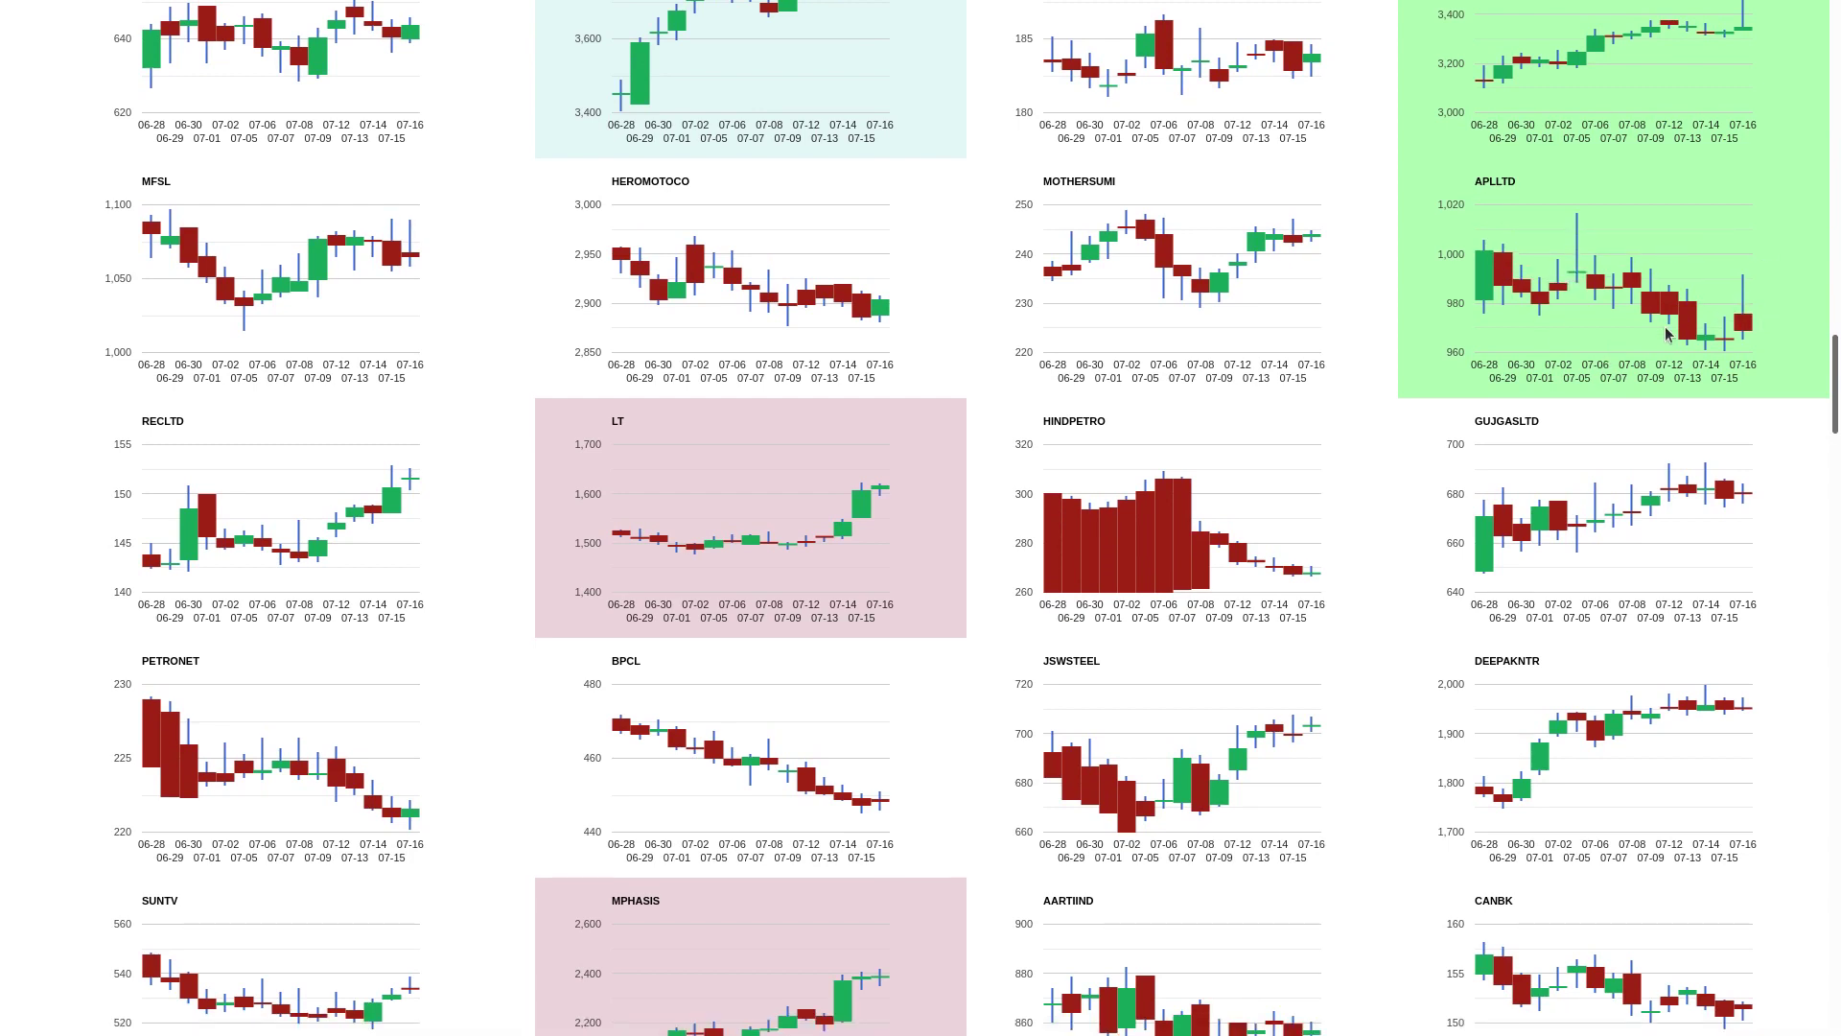
{"action": "scroll", "coordinate": [1669, 333], "scroll_direction": "down", "scroll_amount": 1}
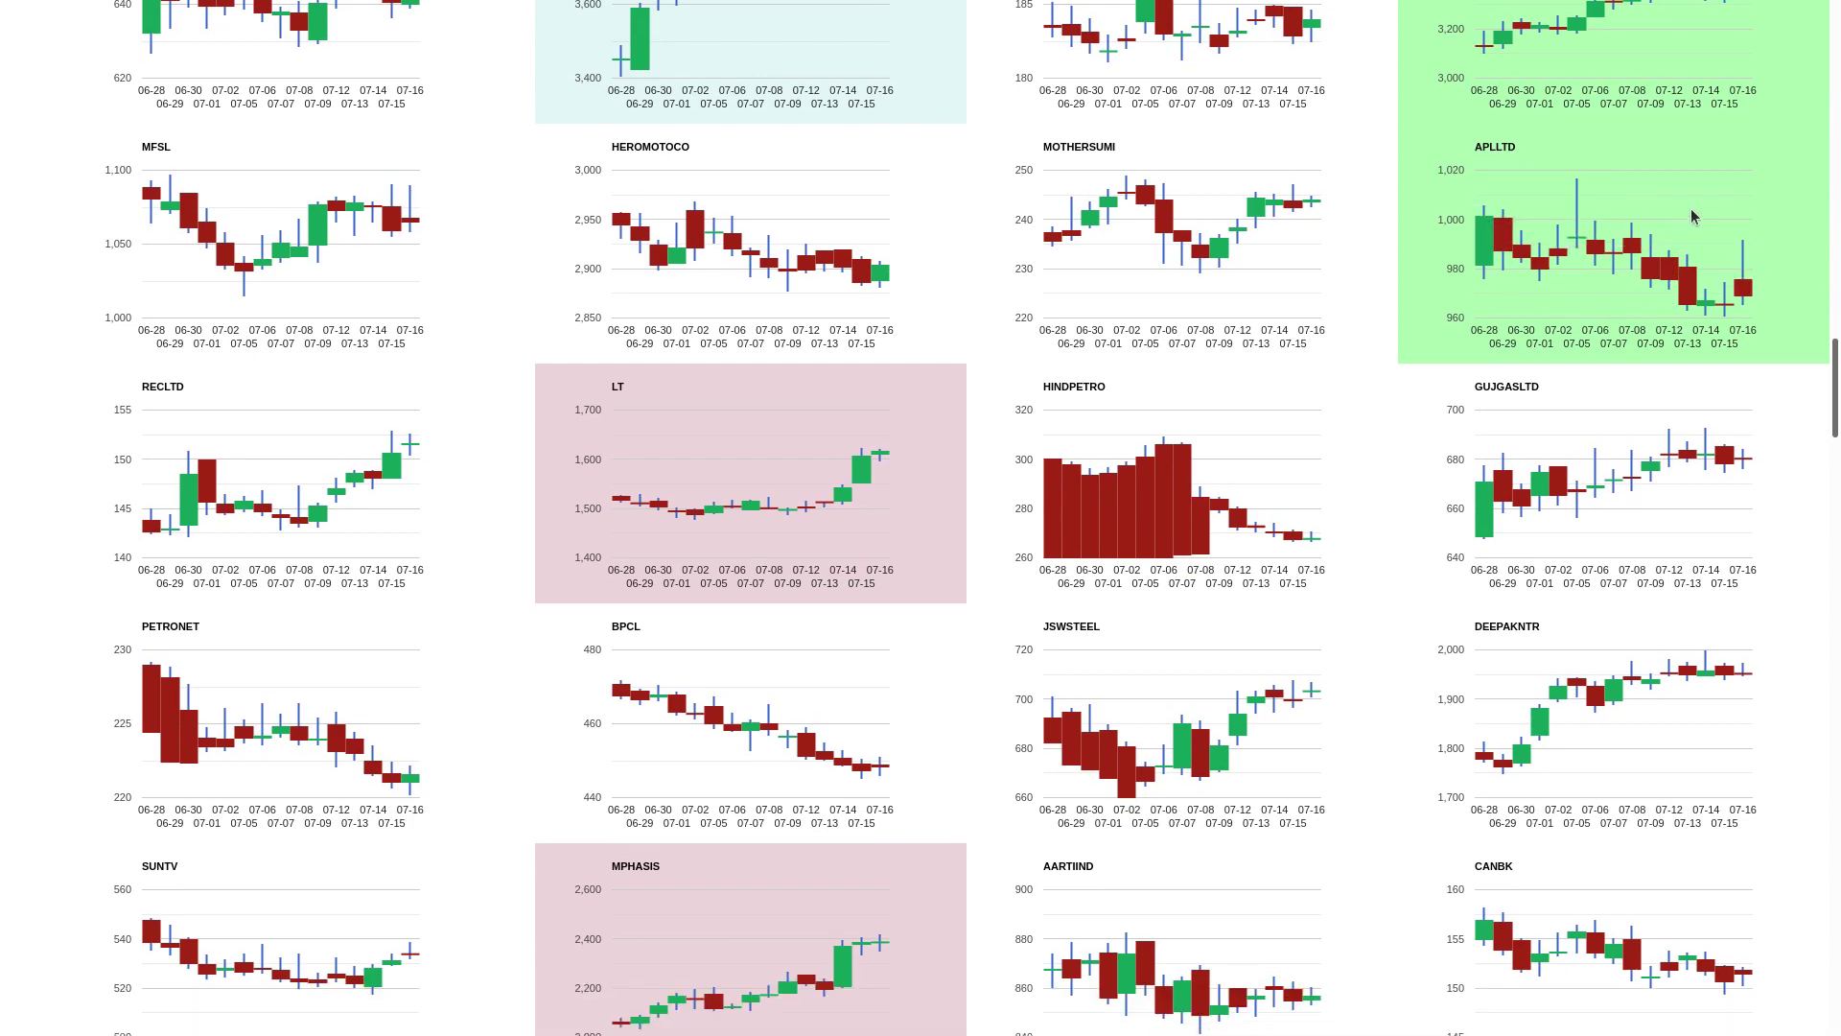
{"action": "scroll", "coordinate": [1740, 231], "scroll_direction": "down", "scroll_amount": 1}
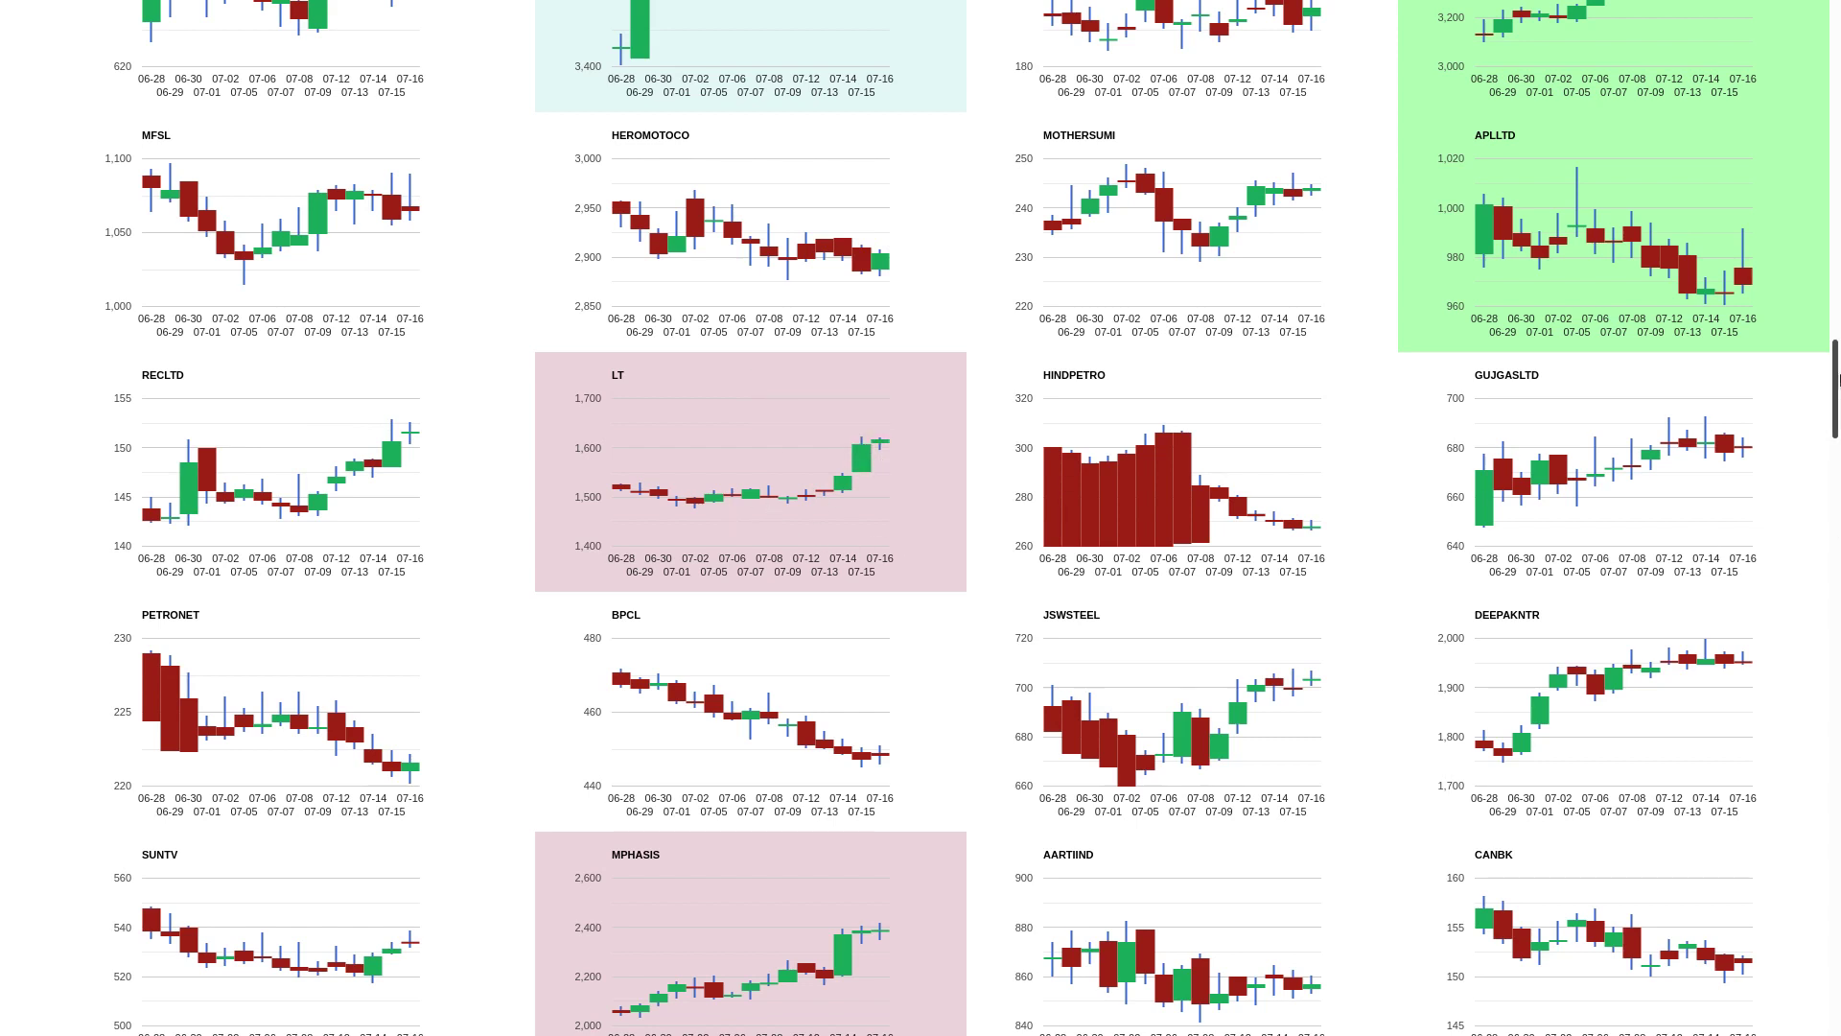
{"action": "scroll", "coordinate": [1798, 598], "scroll_direction": "down", "scroll_amount": 2}
{"action": "scroll", "coordinate": [1674, 272], "scroll_direction": "down", "scroll_amount": 1}
{"action": "scroll", "coordinate": [1654, 158], "scroll_direction": "down", "scroll_amount": 1}
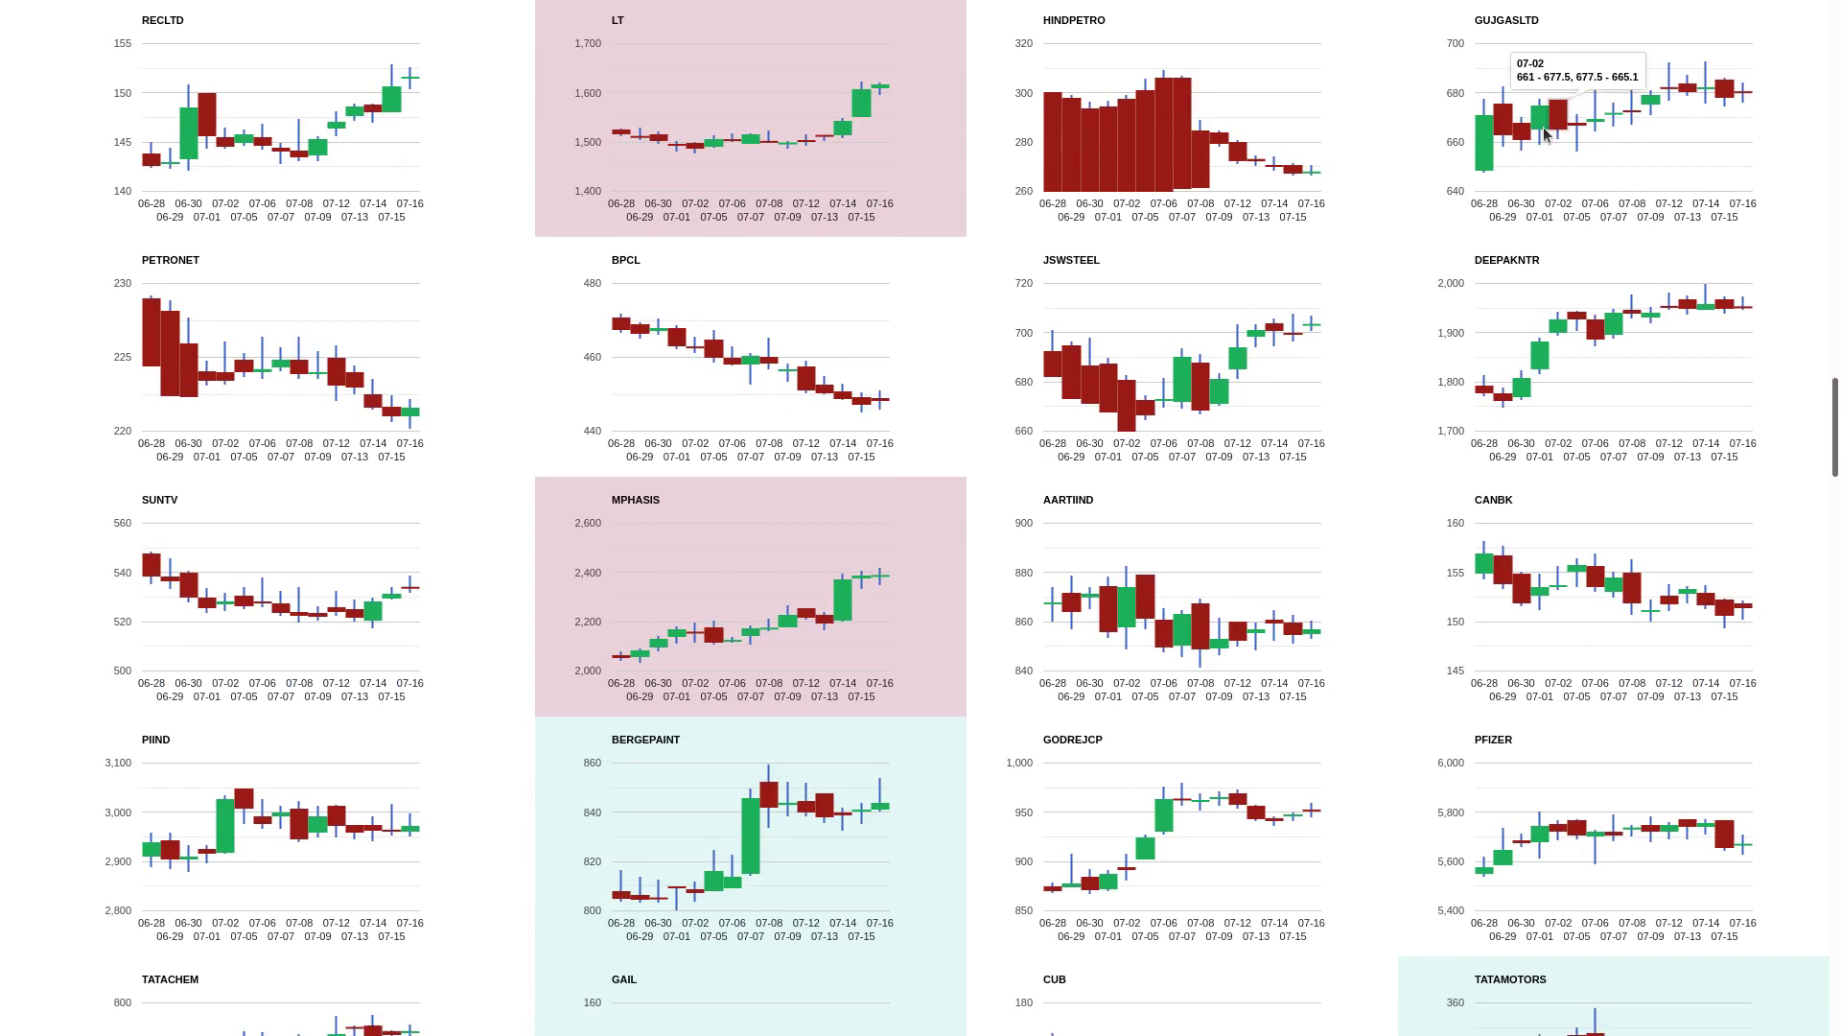
{"action": "scroll", "coordinate": [1815, 286], "scroll_direction": "down", "scroll_amount": 2}
{"action": "scroll", "coordinate": [1816, 286], "scroll_direction": "down", "scroll_amount": 2}
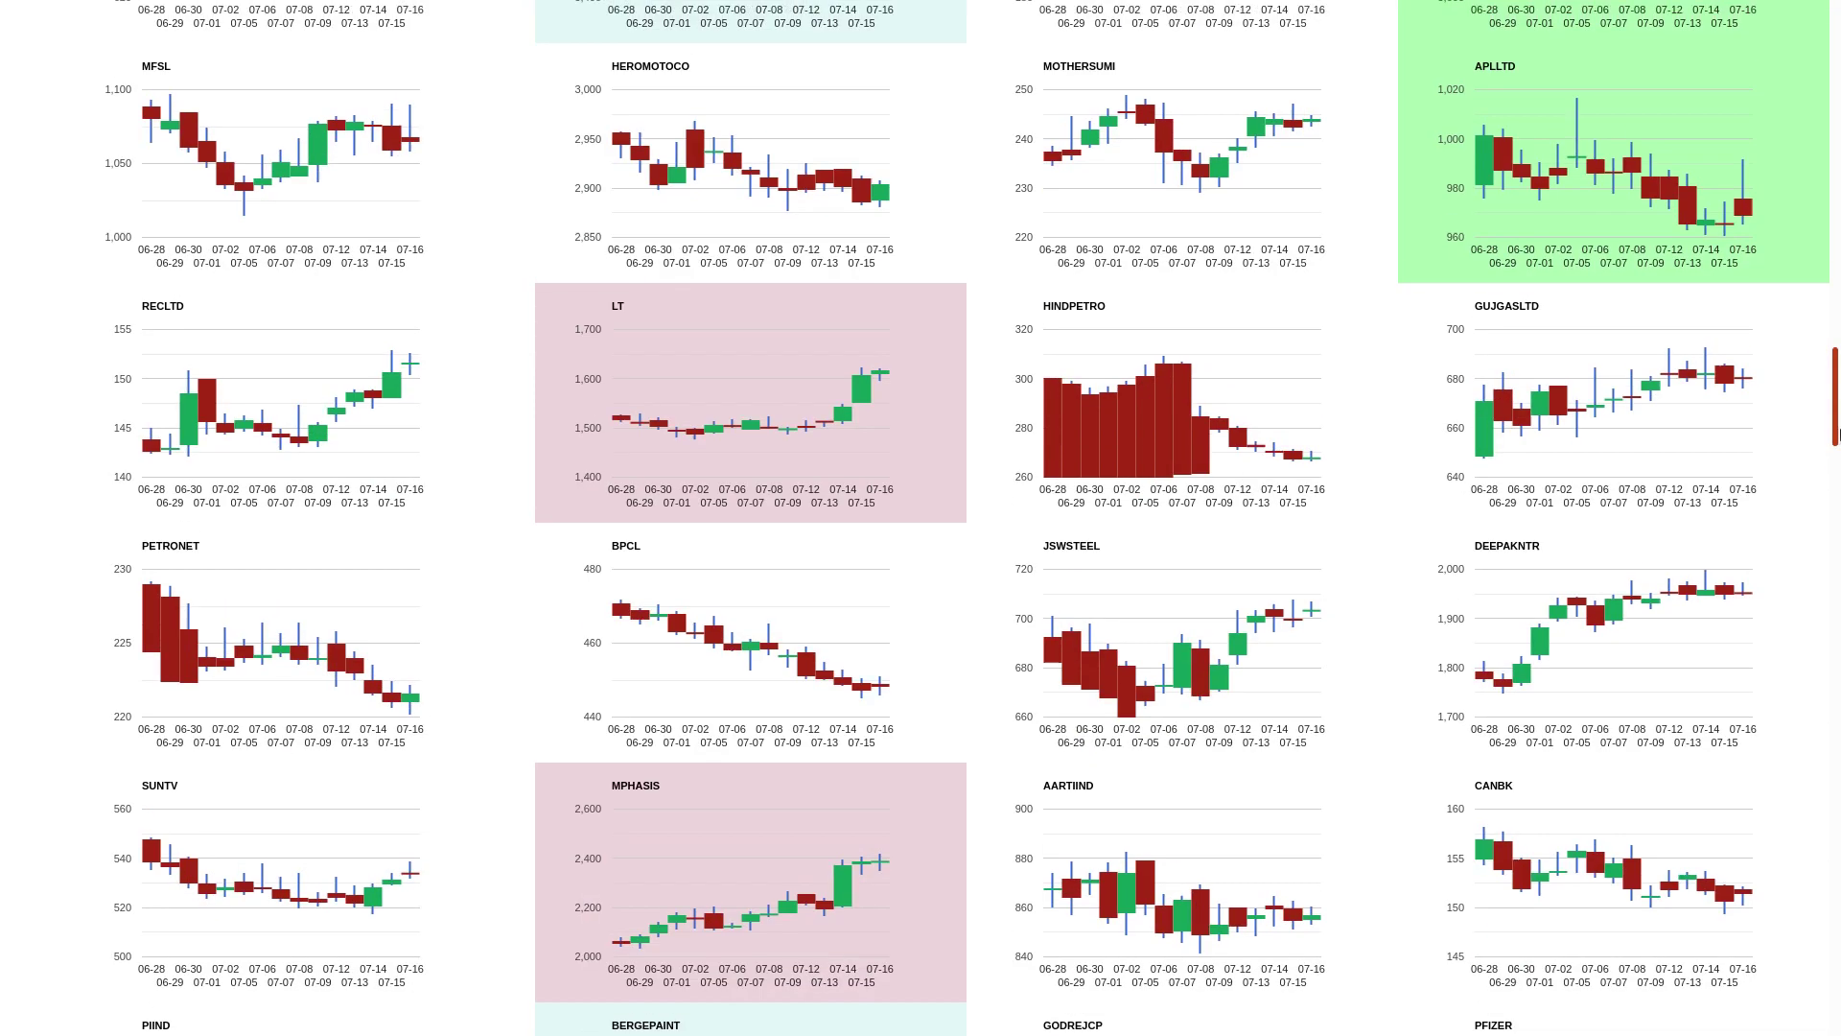
{"action": "scroll", "coordinate": [1837, 432], "scroll_direction": "up", "scroll_amount": 1}
{"action": "scroll", "coordinate": [1710, 452], "scroll_direction": "down", "scroll_amount": 1}
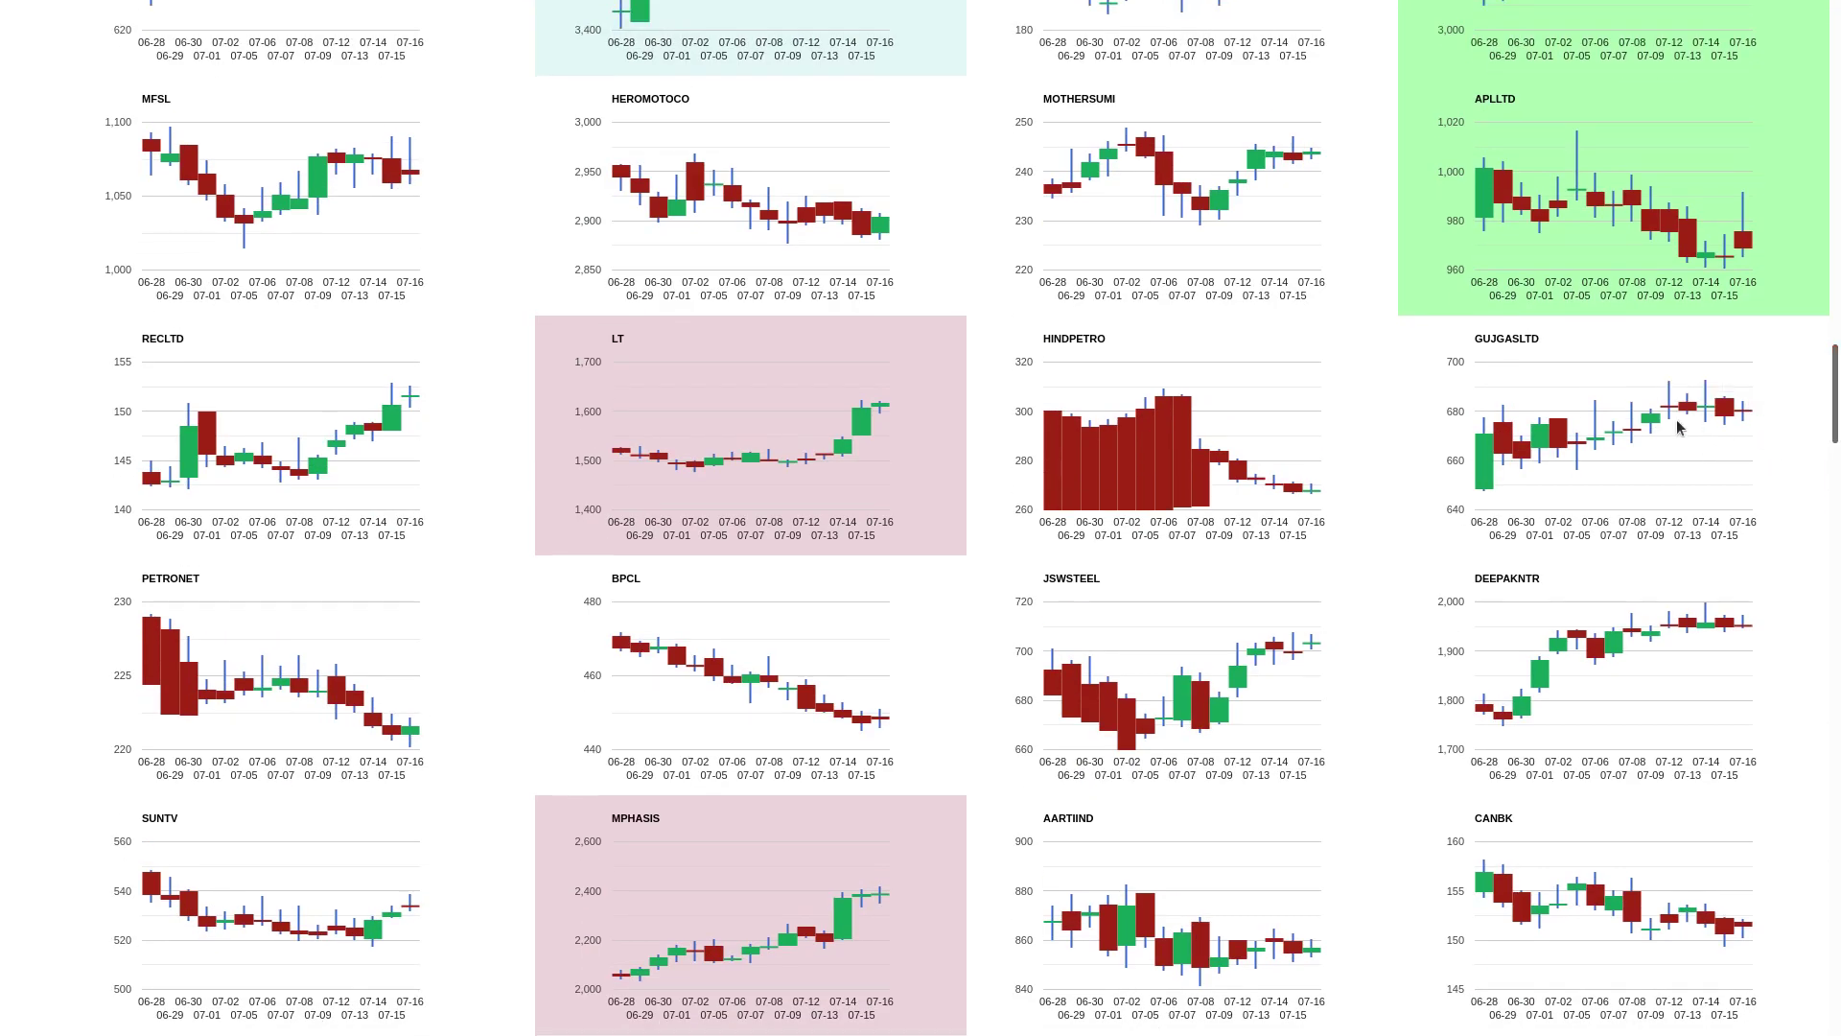
{"action": "scroll", "coordinate": [1712, 418], "scroll_direction": "down", "scroll_amount": 1}
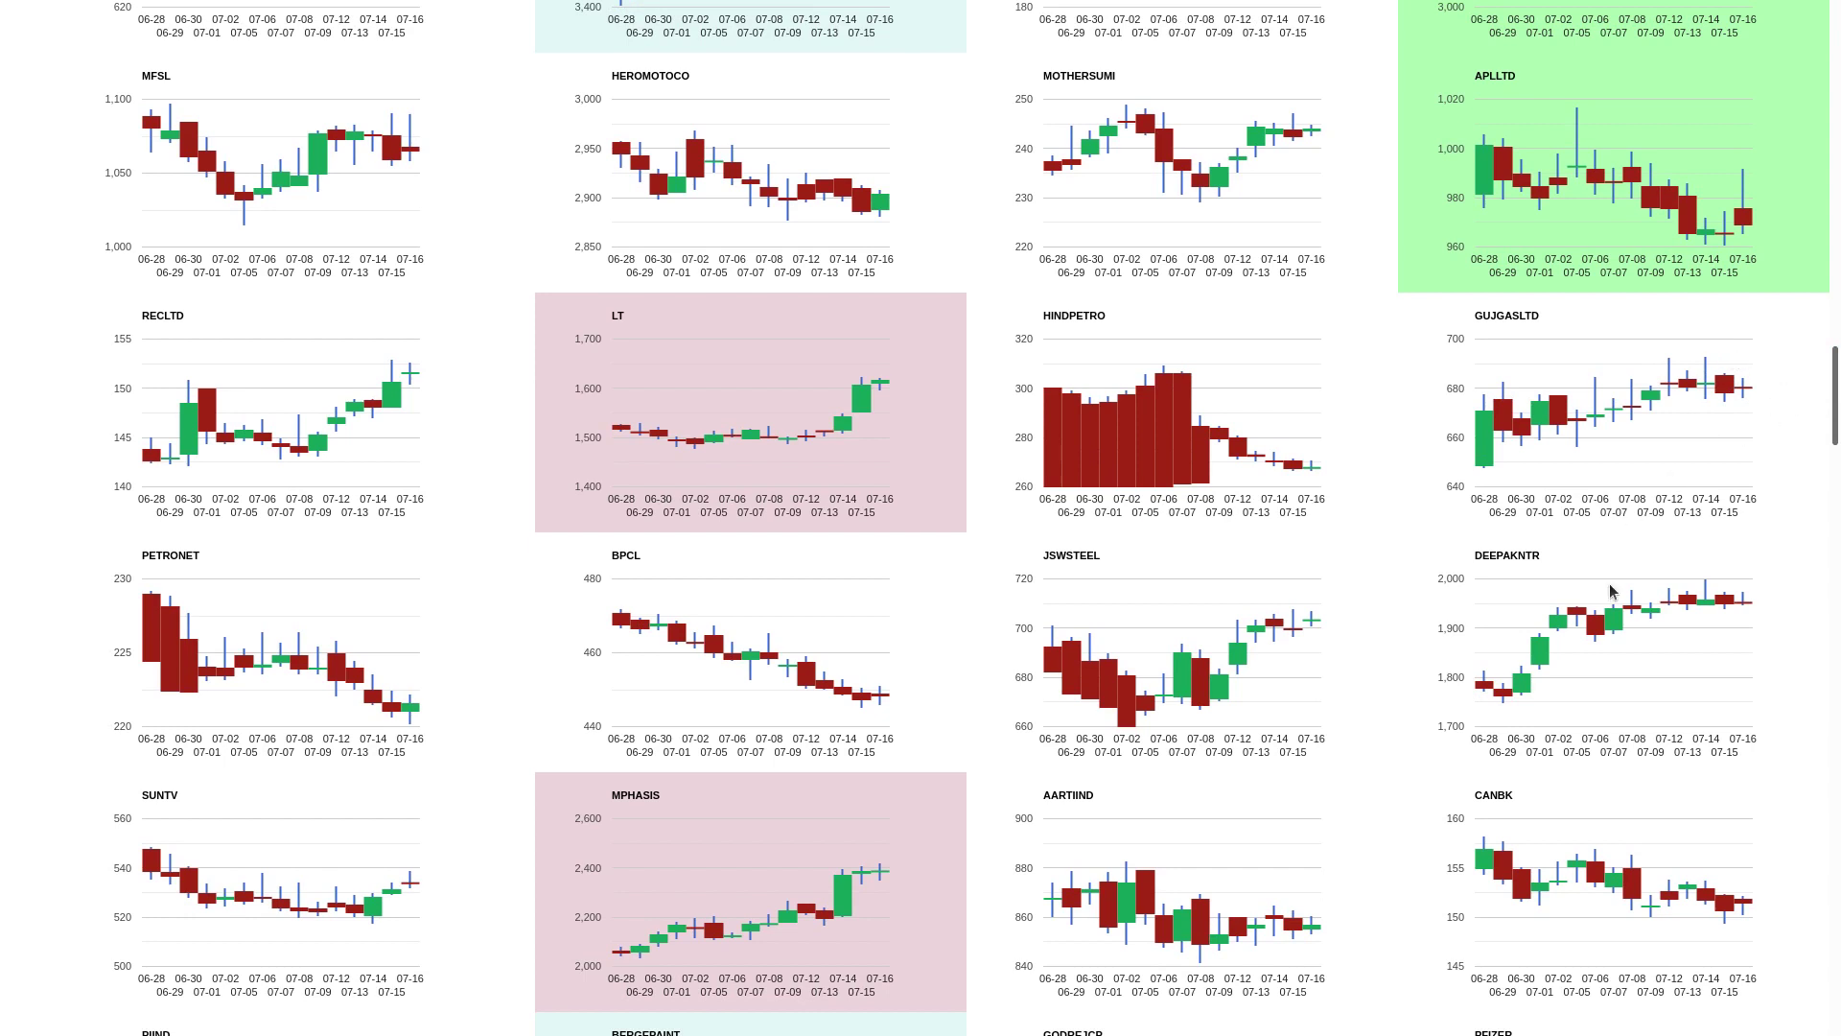
{"action": "scroll", "coordinate": [1615, 593], "scroll_direction": "down", "scroll_amount": 1}
{"action": "scroll", "coordinate": [1613, 592], "scroll_direction": "down", "scroll_amount": 1}
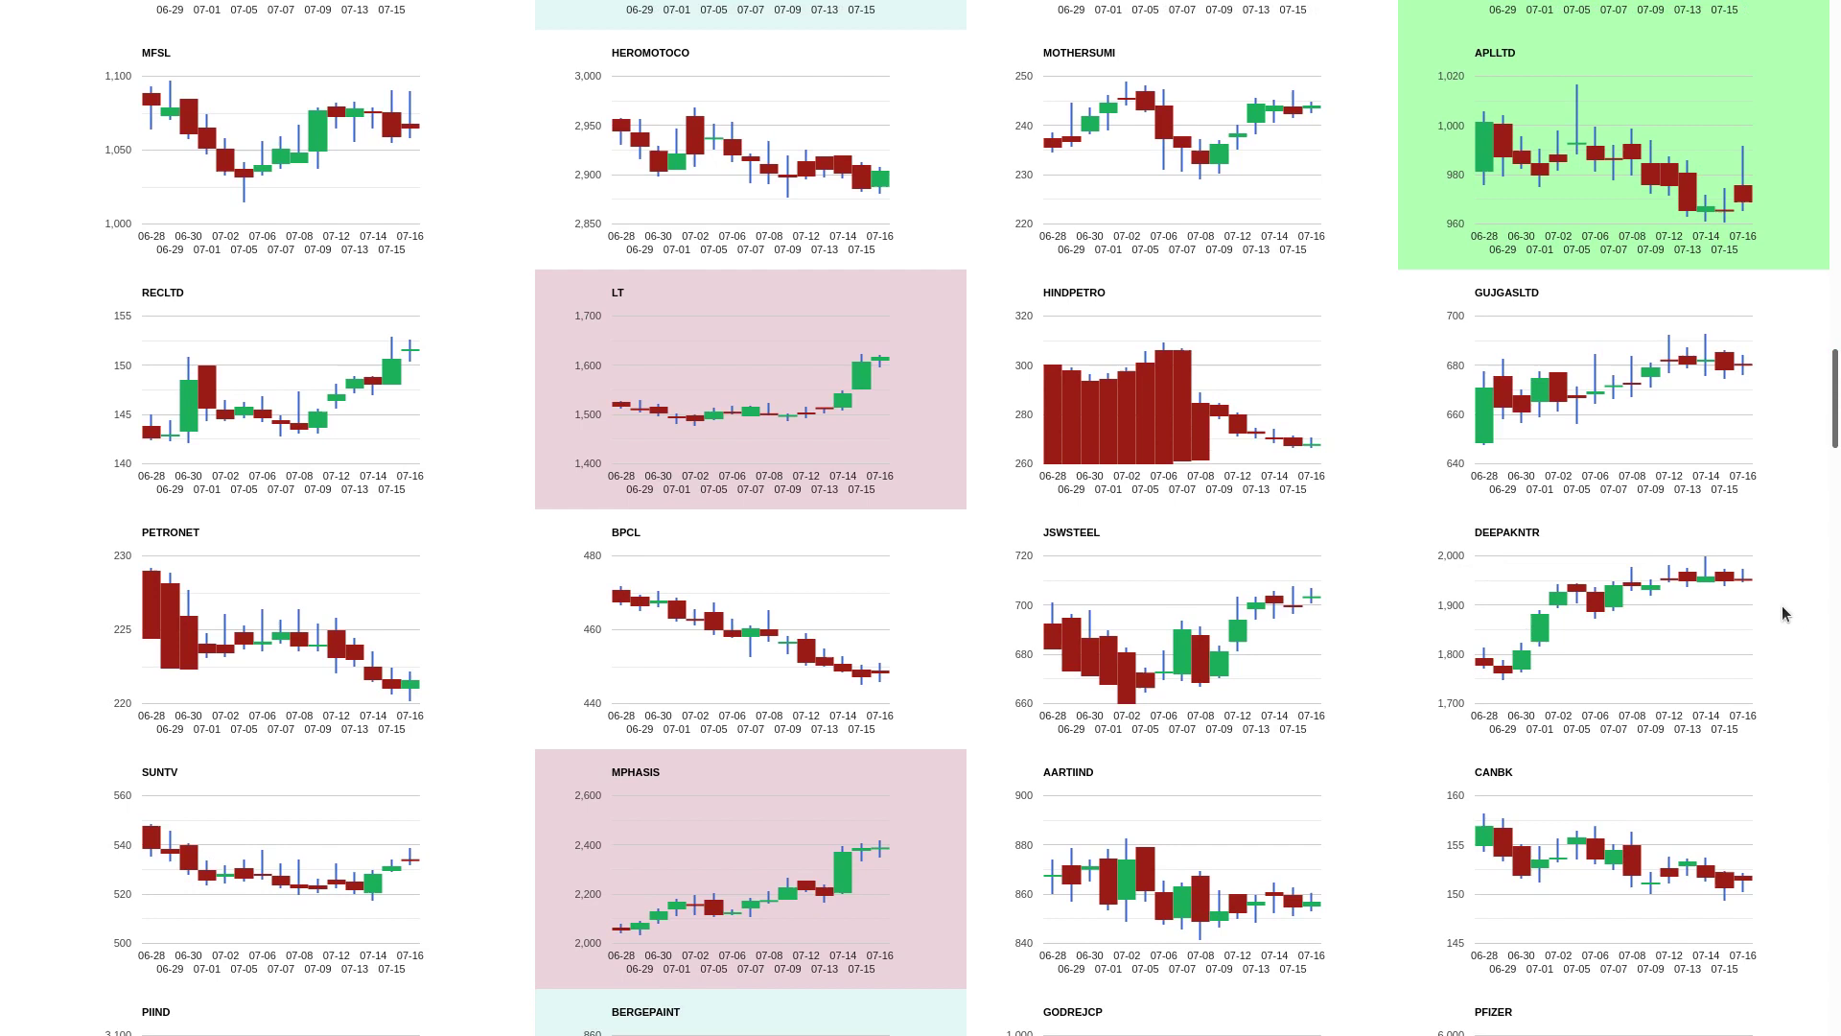
{"action": "scroll", "coordinate": [1745, 619], "scroll_direction": "down", "scroll_amount": 1}
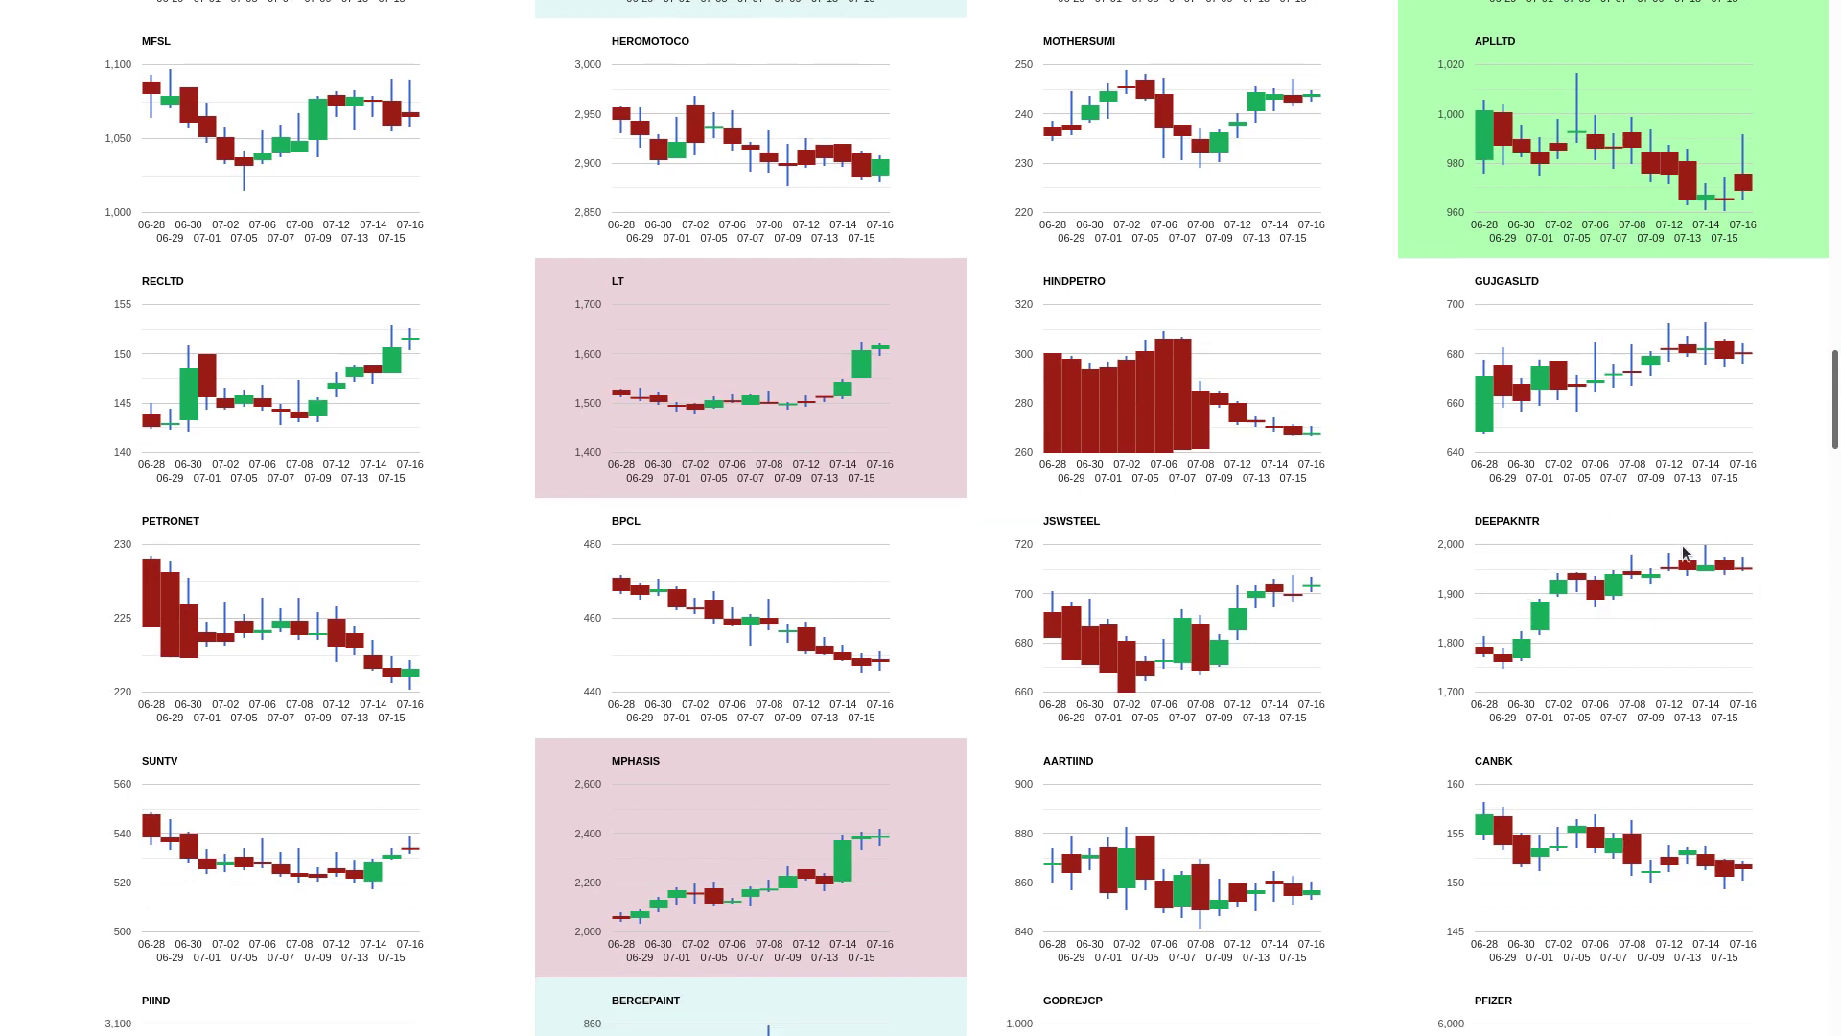
{"action": "scroll", "coordinate": [1686, 554], "scroll_direction": "down", "scroll_amount": 1}
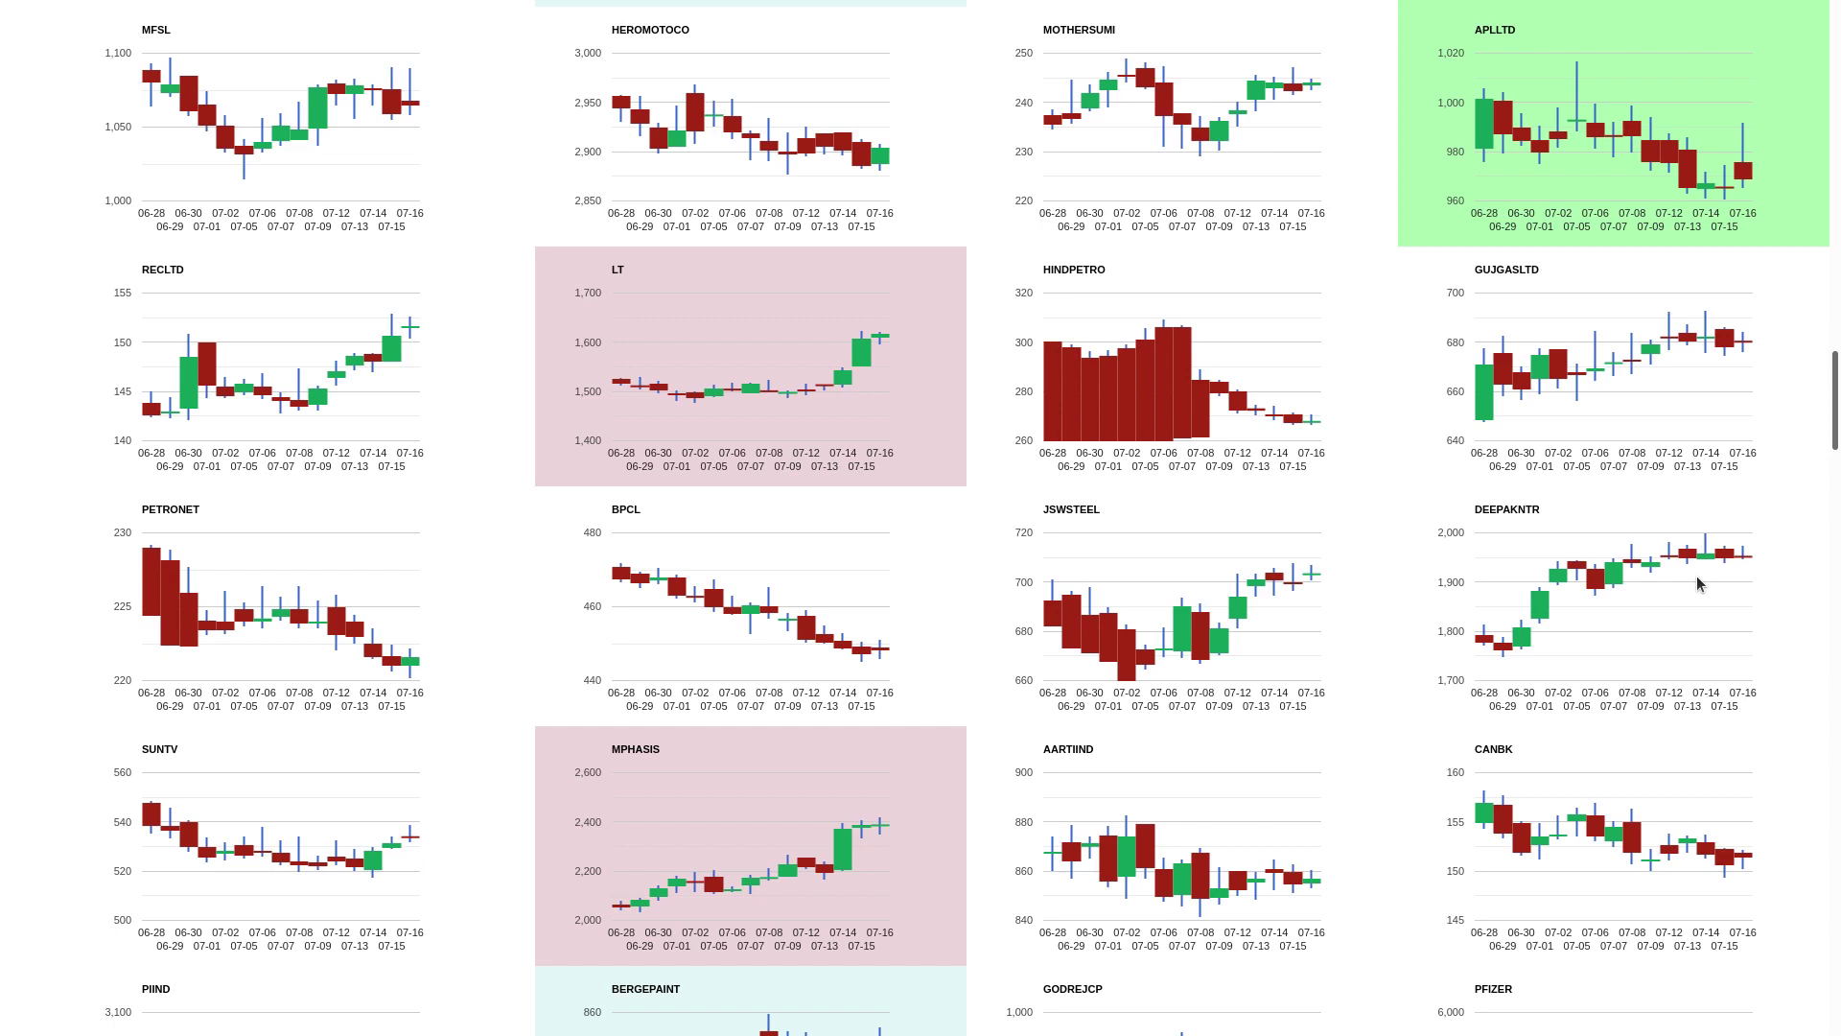
{"action": "scroll", "coordinate": [1691, 543], "scroll_direction": "down", "scroll_amount": 1}
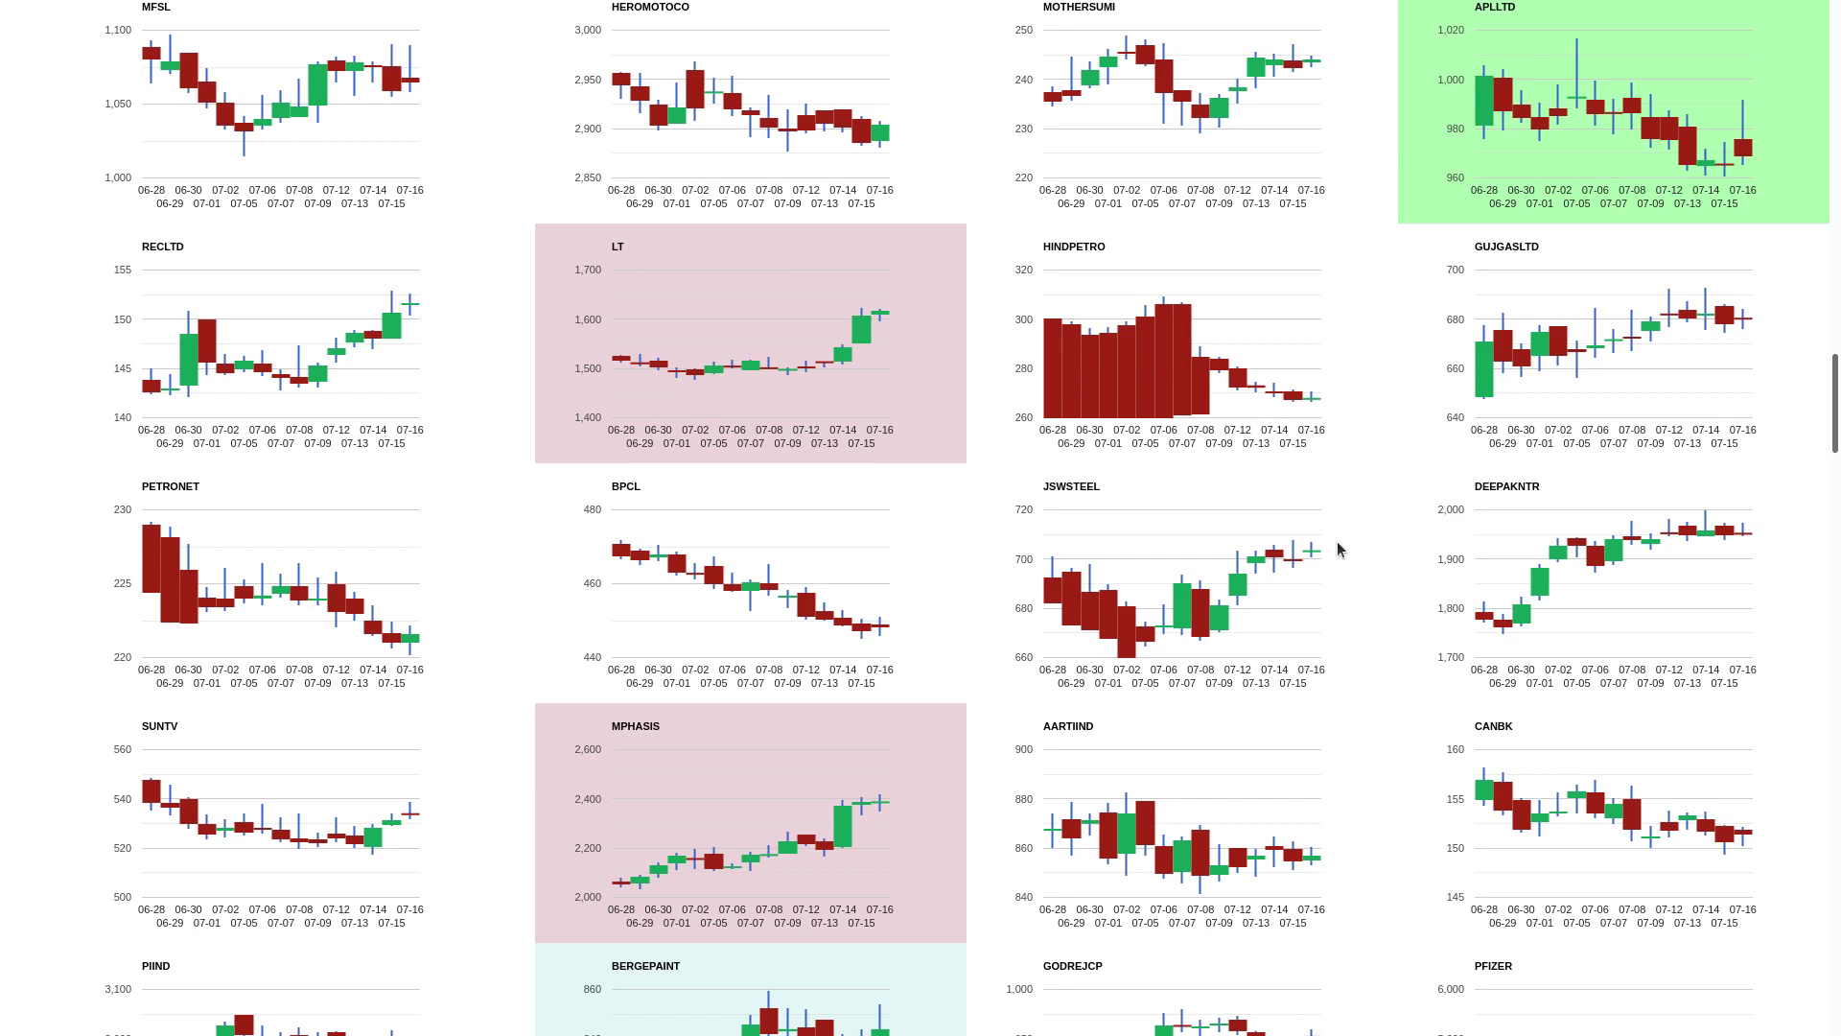
{"action": "scroll", "coordinate": [1550, 263], "scroll_direction": "down", "scroll_amount": 4}
{"action": "scroll", "coordinate": [1549, 263], "scroll_direction": "down", "scroll_amount": 3}
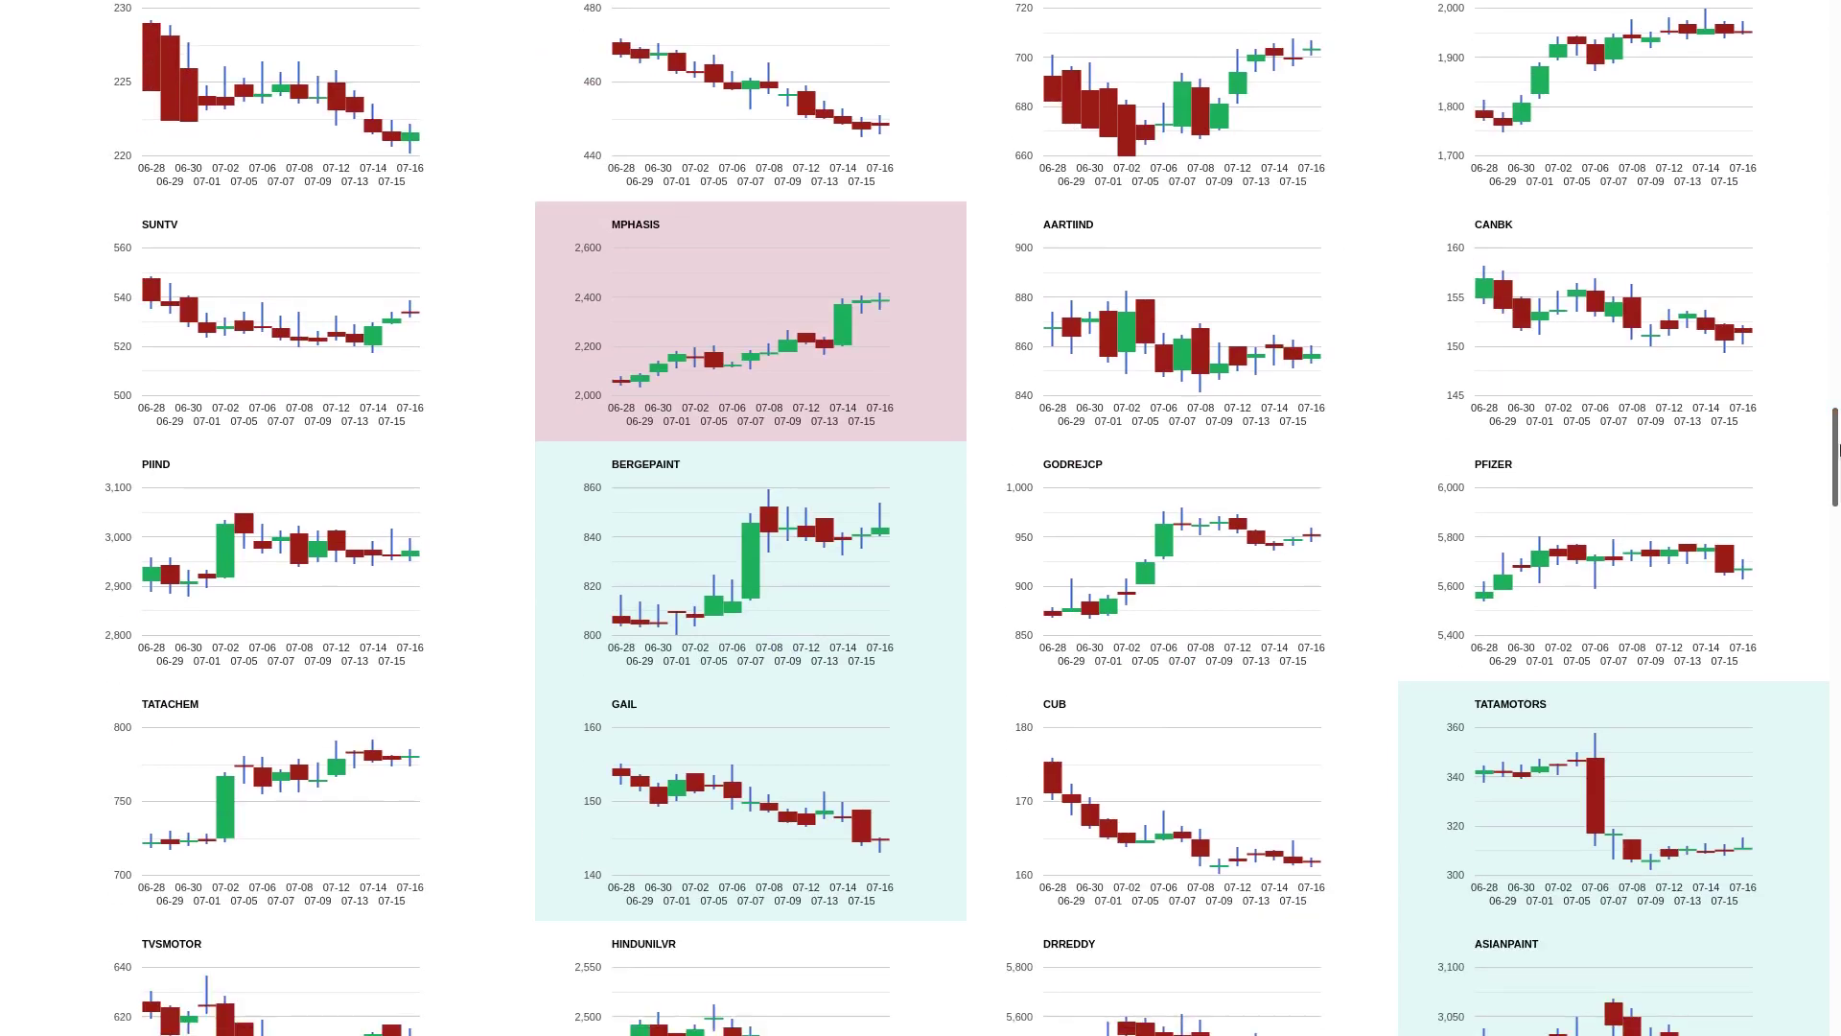
{"action": "scroll", "coordinate": [1715, 318], "scroll_direction": "down", "scroll_amount": 1}
{"action": "scroll", "coordinate": [1714, 318], "scroll_direction": "down", "scroll_amount": 1}
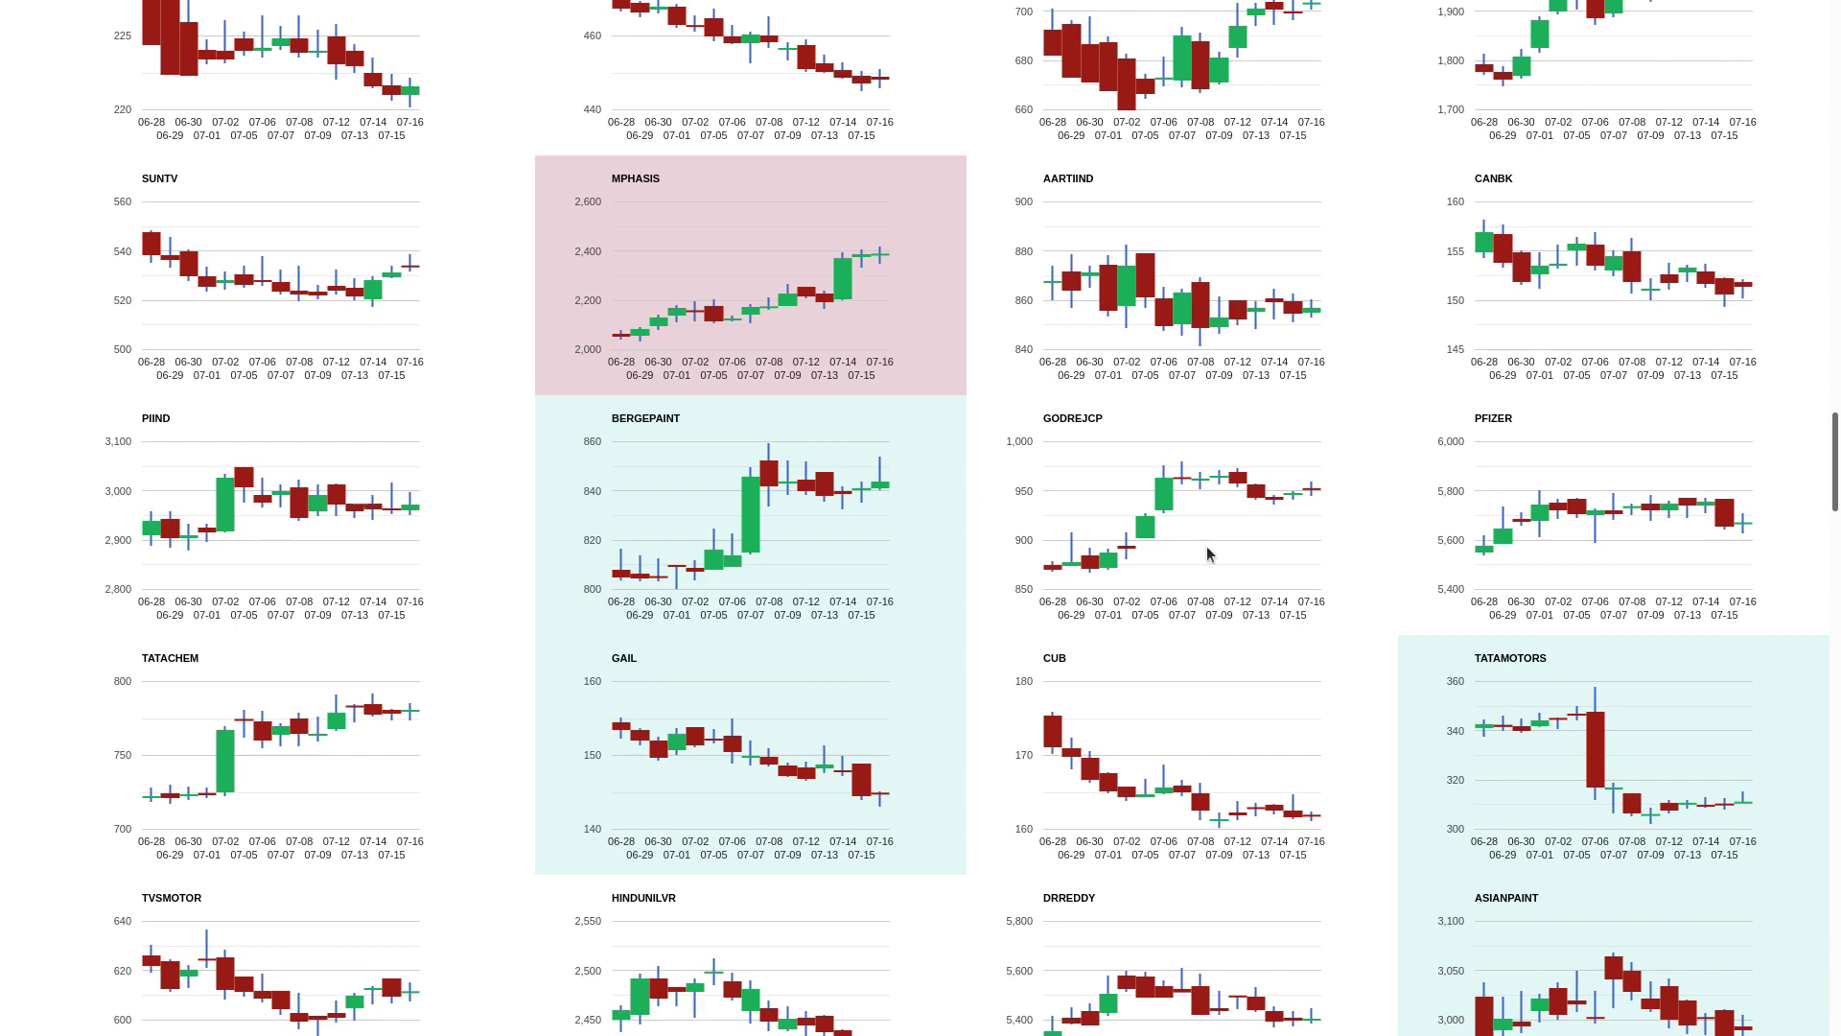
{"action": "scroll", "coordinate": [1322, 488], "scroll_direction": "down", "scroll_amount": 1}
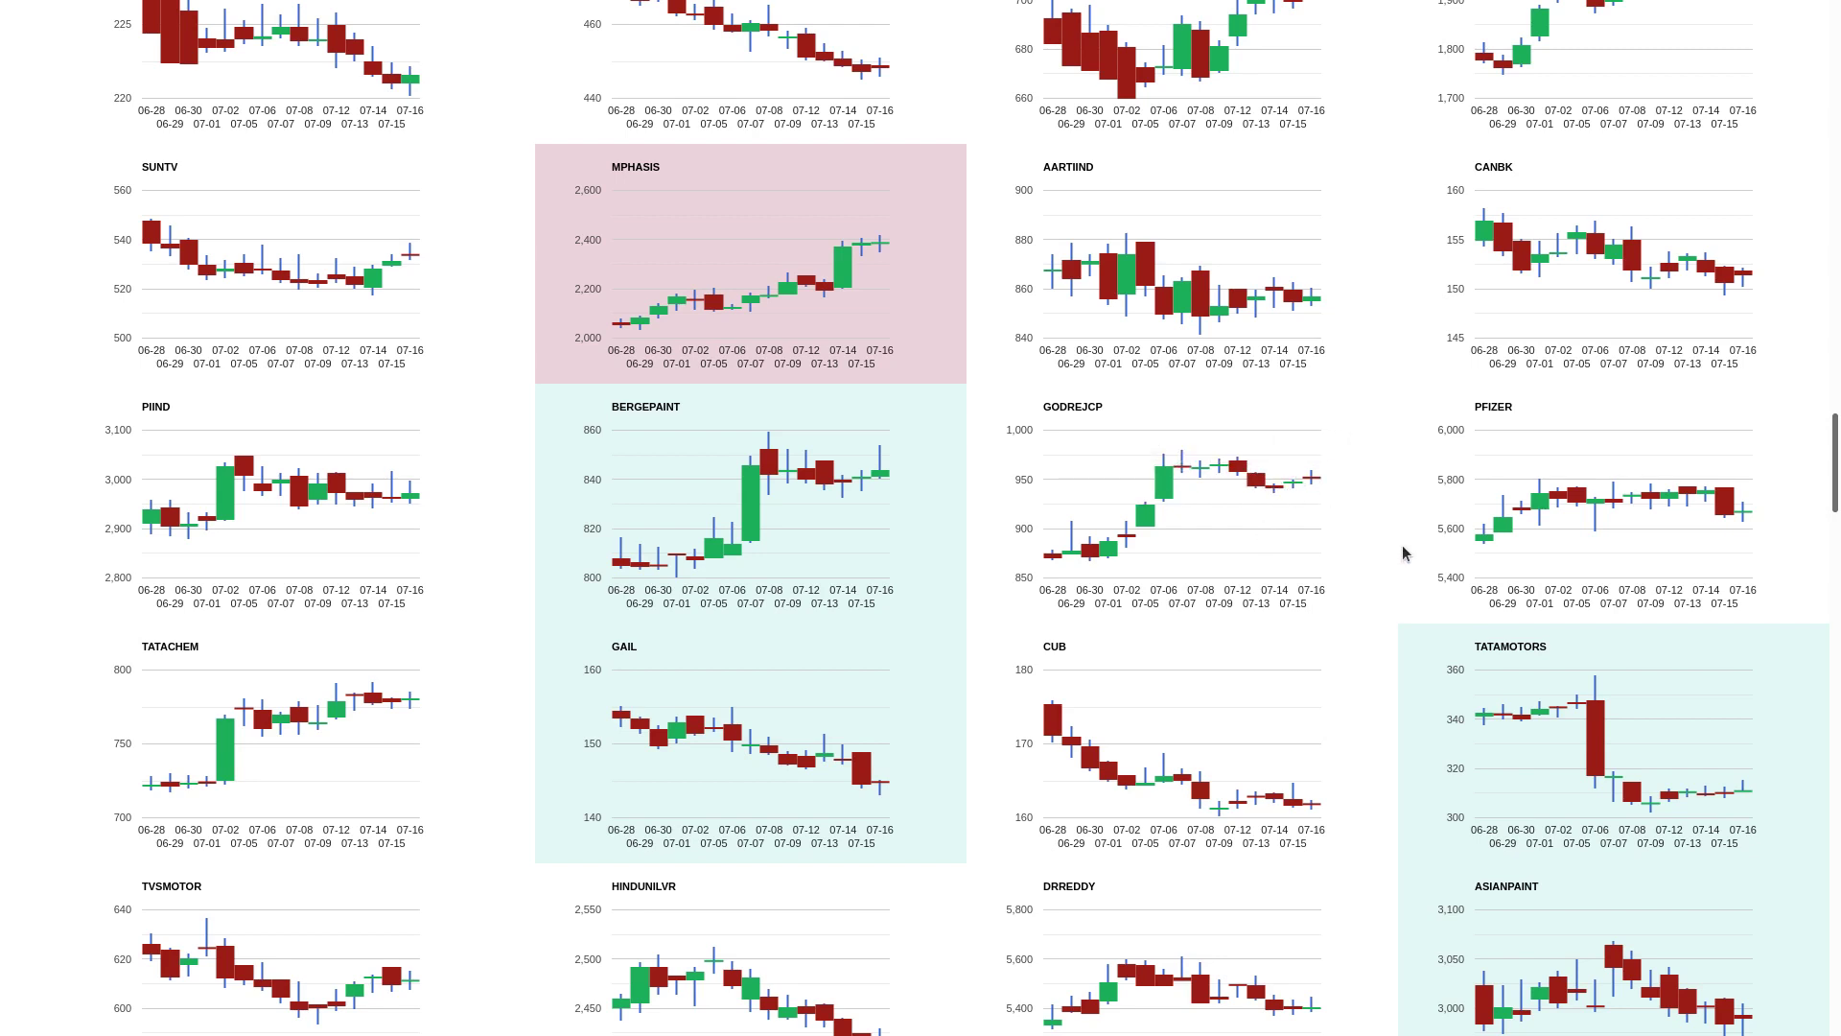
{"action": "scroll", "coordinate": [1610, 518], "scroll_direction": "down", "scroll_amount": 1}
{"action": "left_click_drag", "start_coordinate": [1836, 460], "coordinate": [1836, 481]}
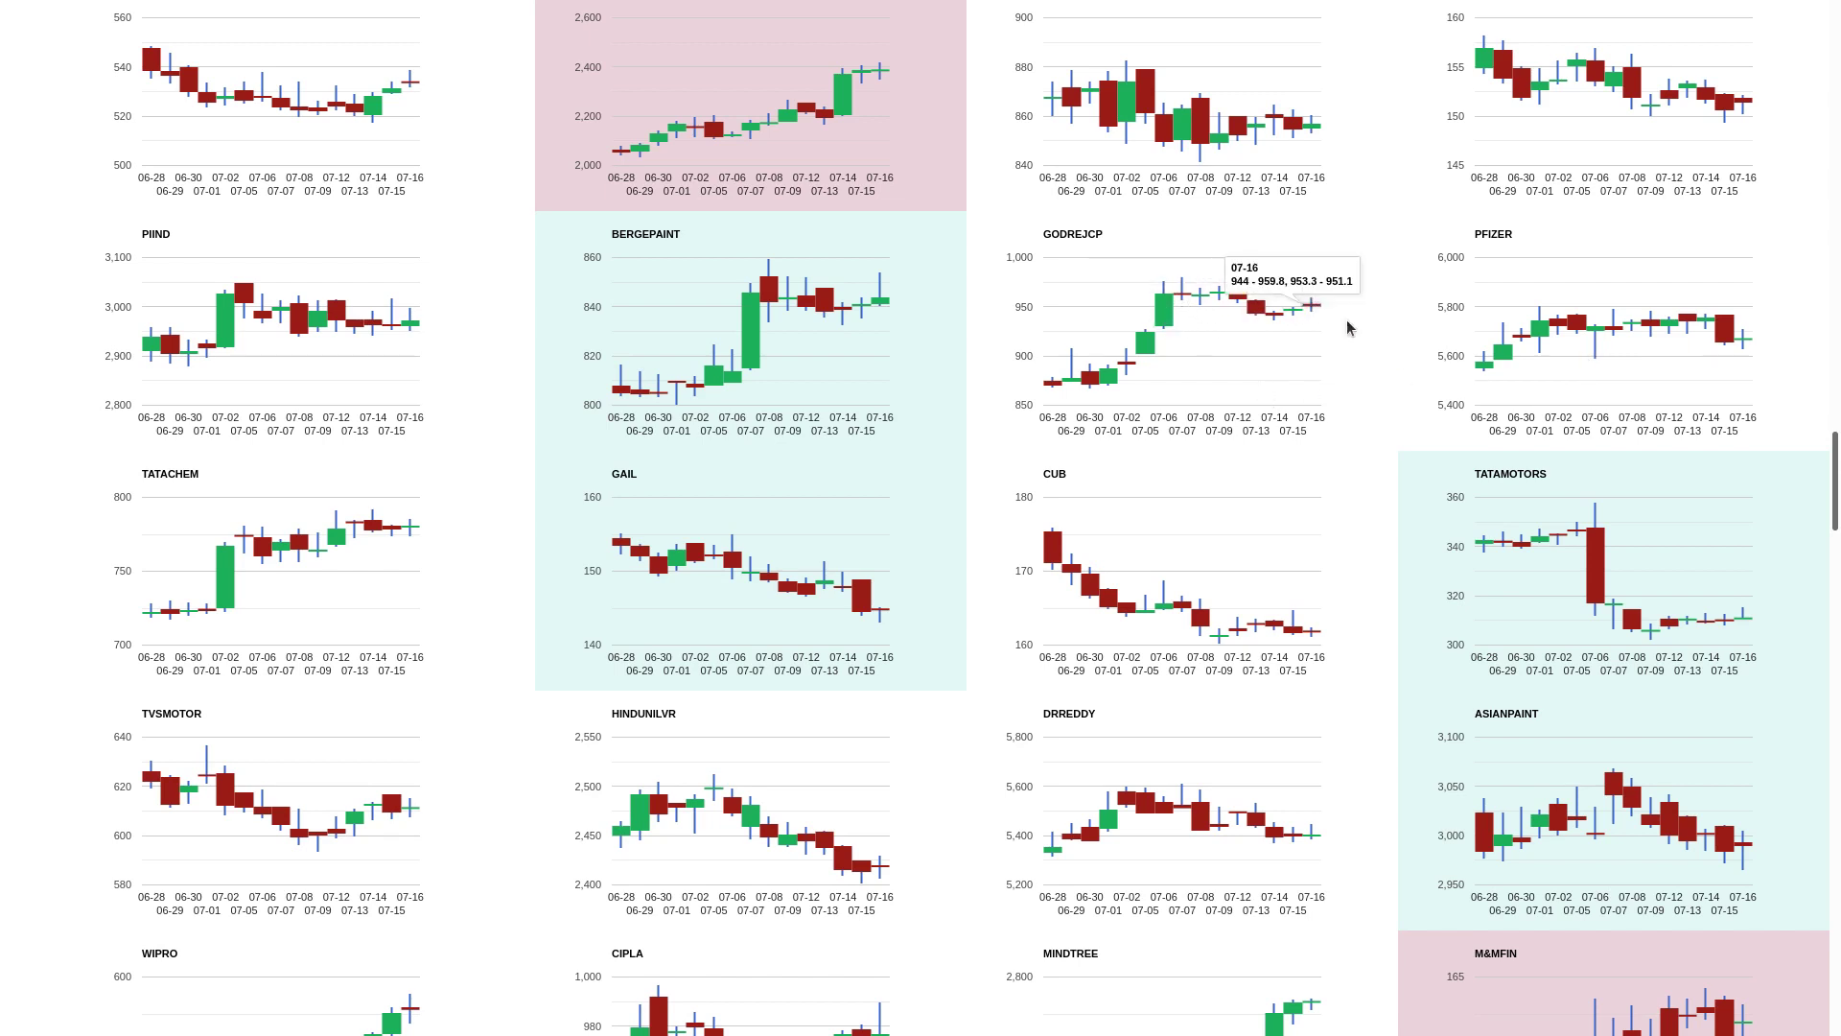
{"action": "scroll", "coordinate": [1664, 370], "scroll_direction": "down", "scroll_amount": 1}
{"action": "scroll", "coordinate": [1665, 370], "scroll_direction": "down", "scroll_amount": 1}
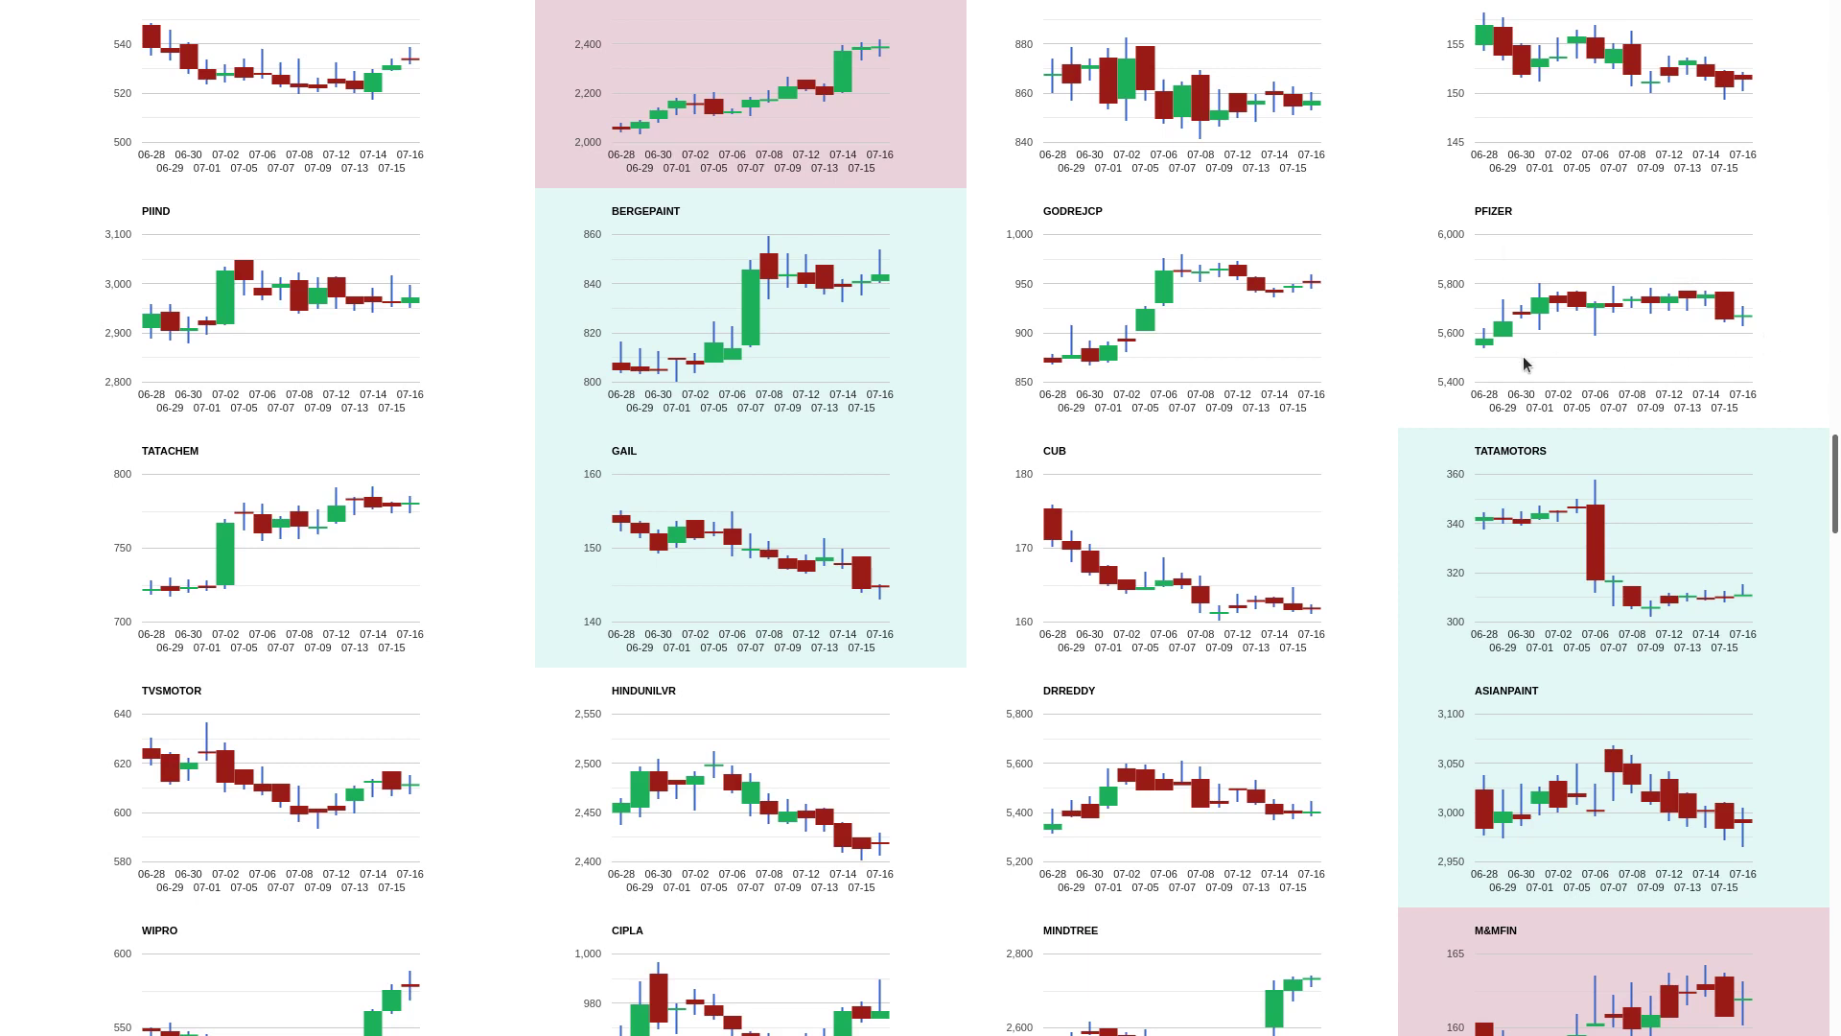
{"action": "scroll", "coordinate": [1469, 342], "scroll_direction": "down", "scroll_amount": 1}
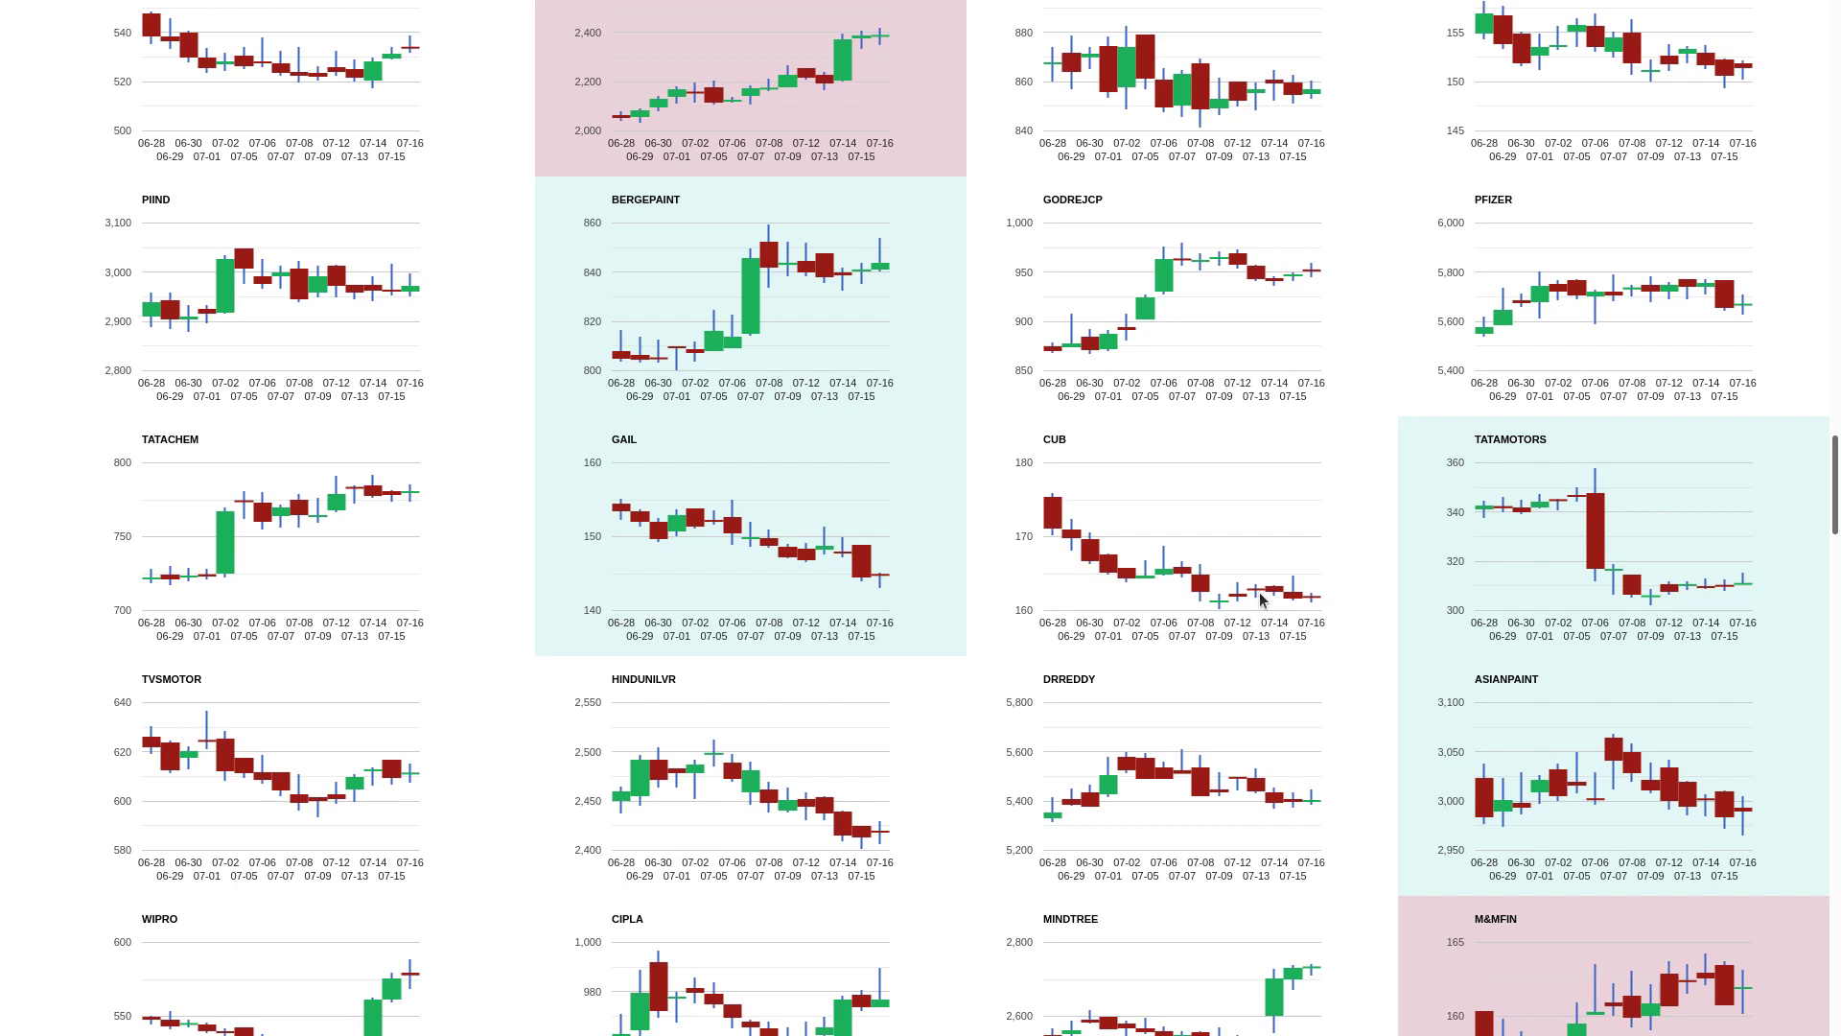
{"action": "scroll", "coordinate": [1582, 499], "scroll_direction": "down", "scroll_amount": 1}
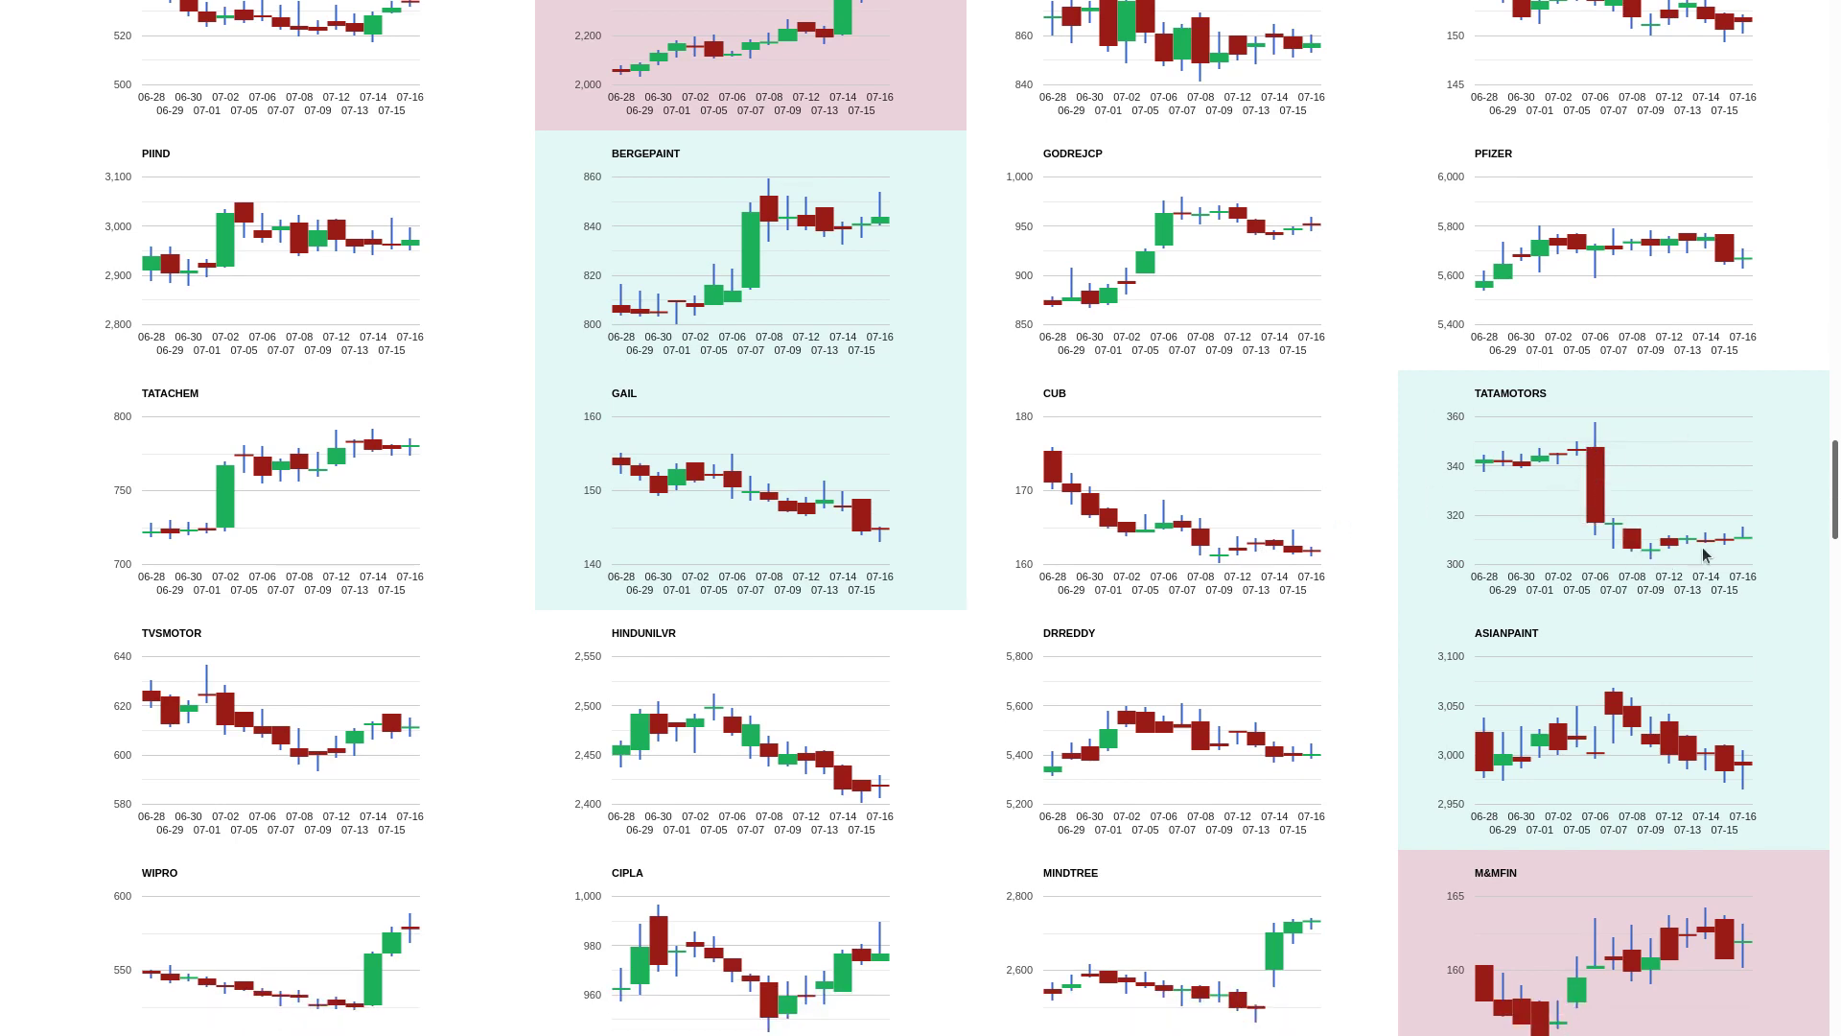
{"action": "scroll", "coordinate": [1752, 524], "scroll_direction": "down", "scroll_amount": 1}
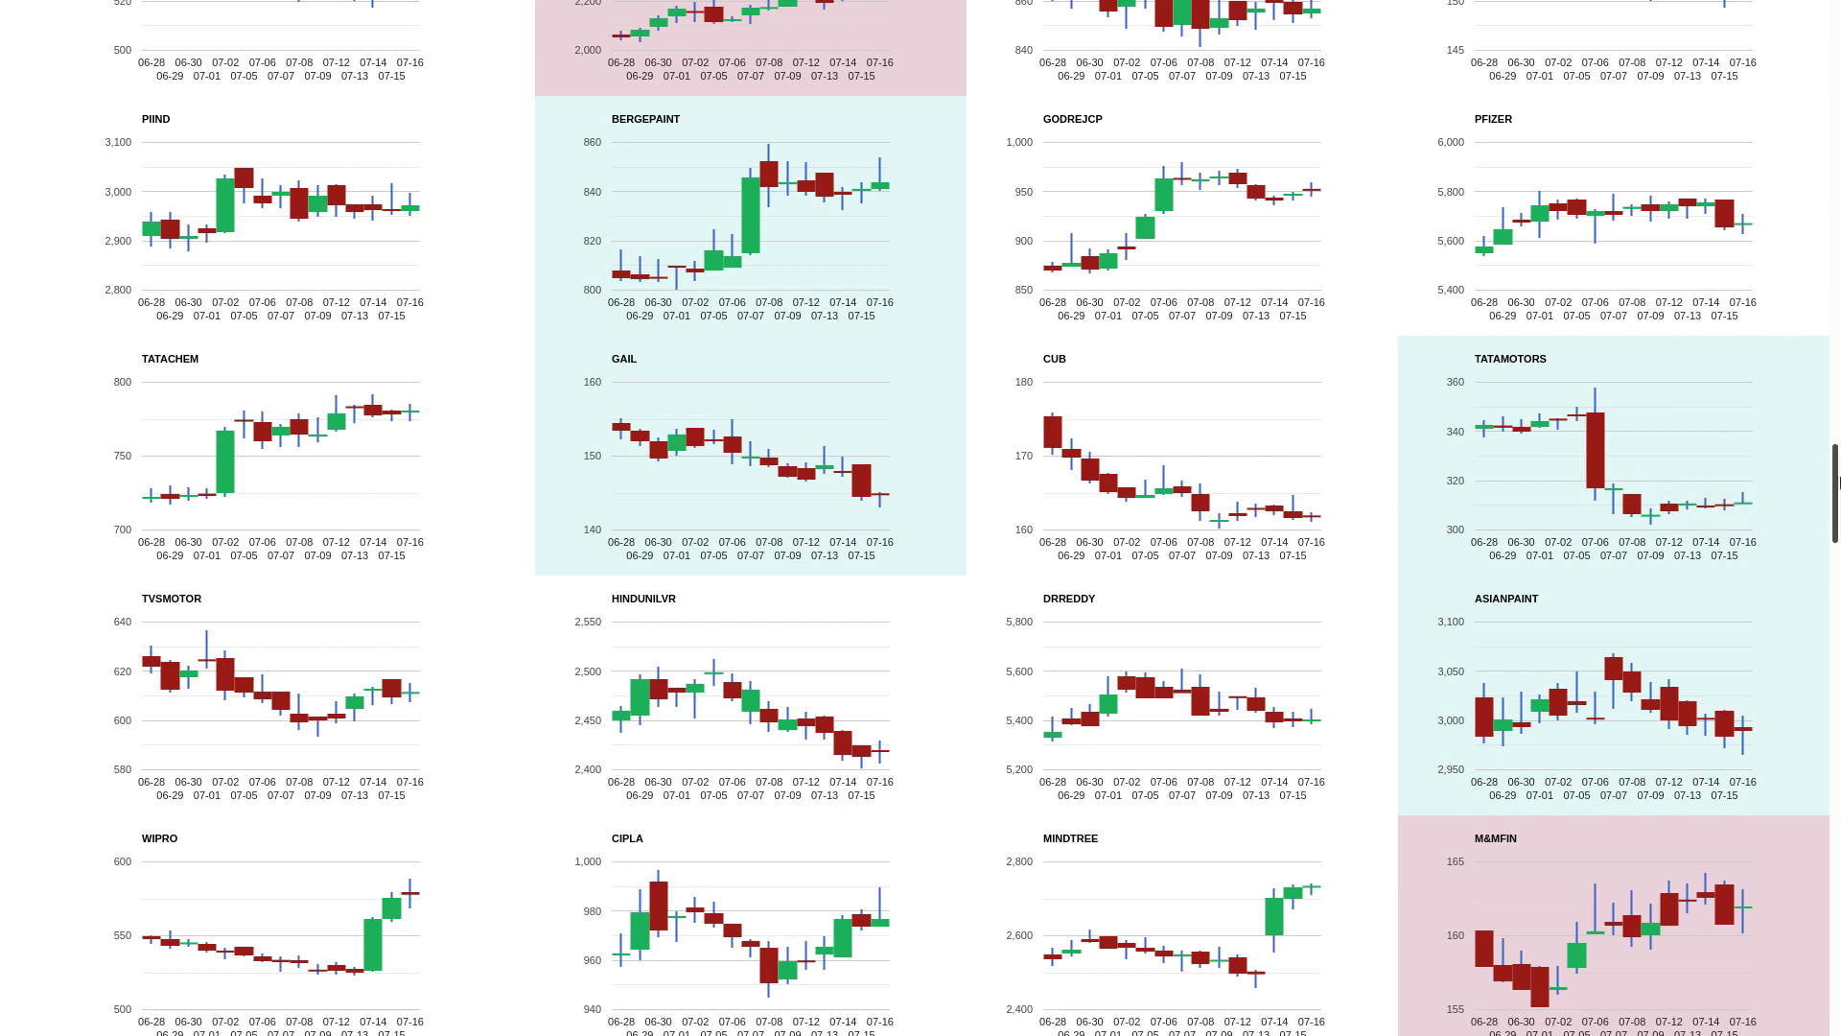
{"action": "left_click_drag", "start_coordinate": [1832, 490], "coordinate": [1832, 506]}
{"action": "scroll", "coordinate": [1655, 346], "scroll_direction": "down", "scroll_amount": 1}
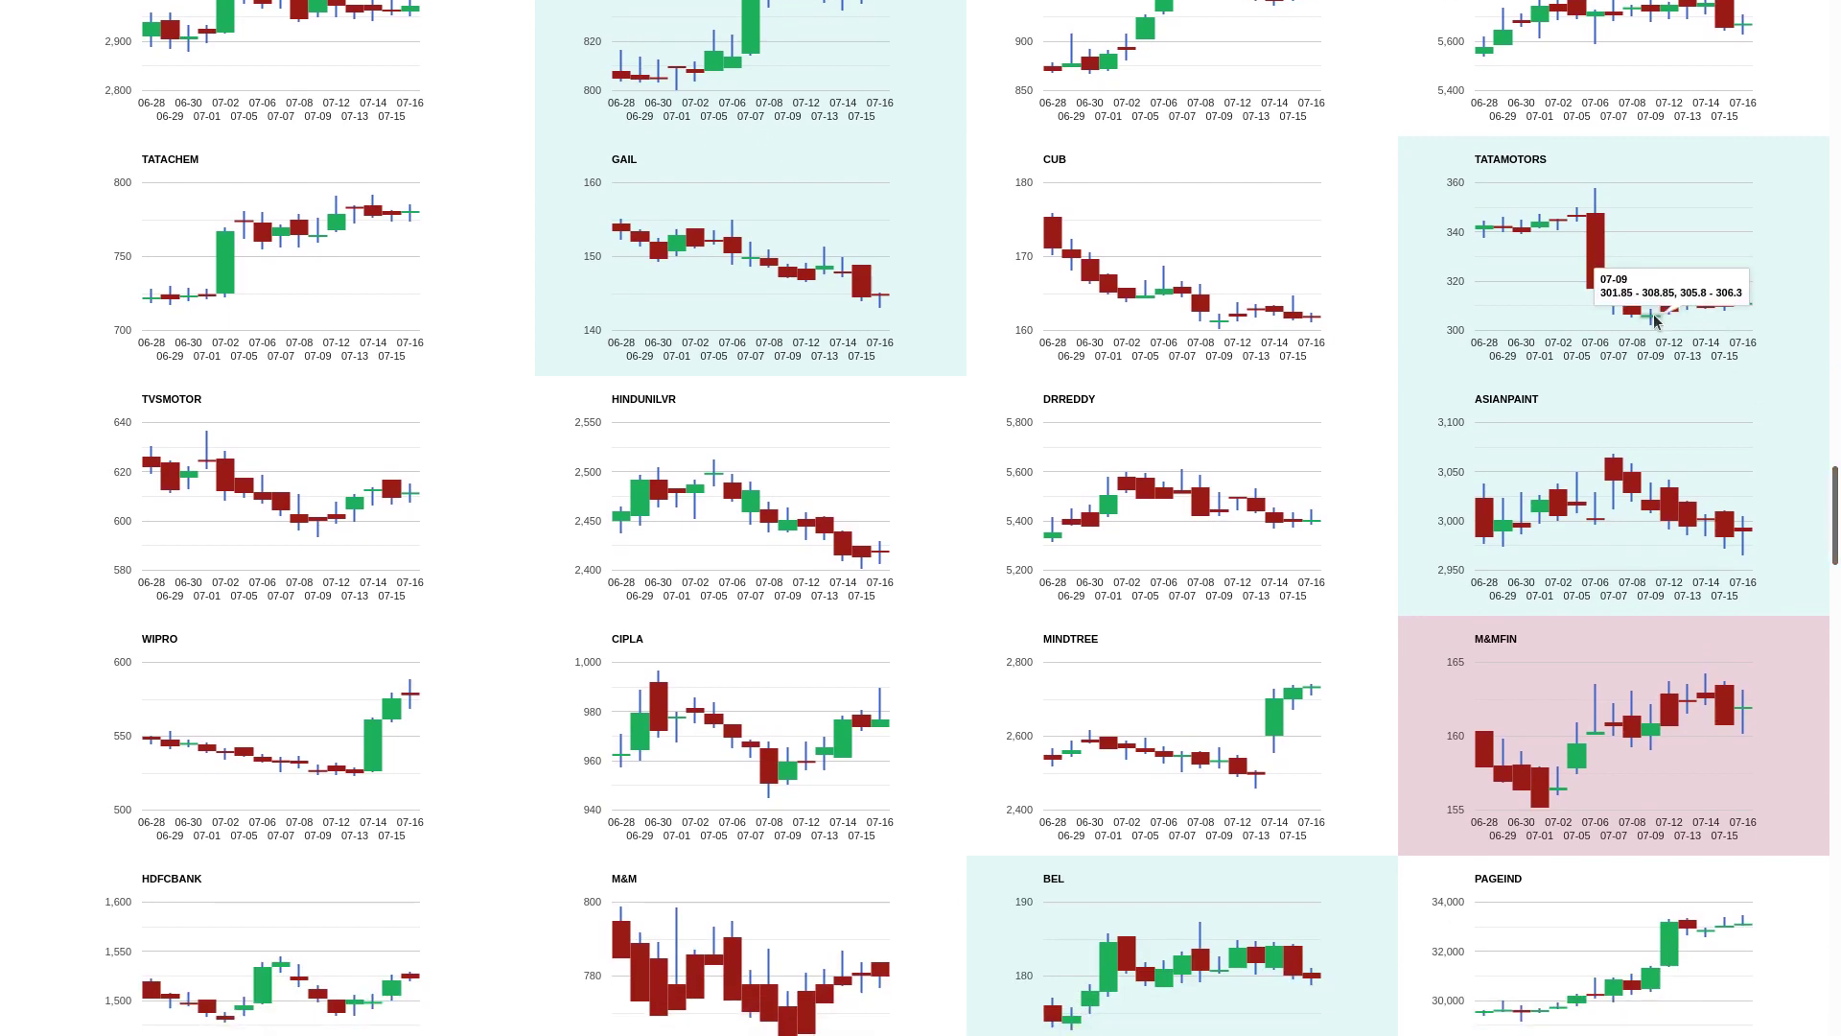
{"action": "scroll", "coordinate": [1611, 461], "scroll_direction": "down", "scroll_amount": 1}
{"action": "scroll", "coordinate": [1572, 474], "scroll_direction": "down", "scroll_amount": 1}
{"action": "scroll", "coordinate": [1572, 474], "scroll_direction": "down", "scroll_amount": 1}
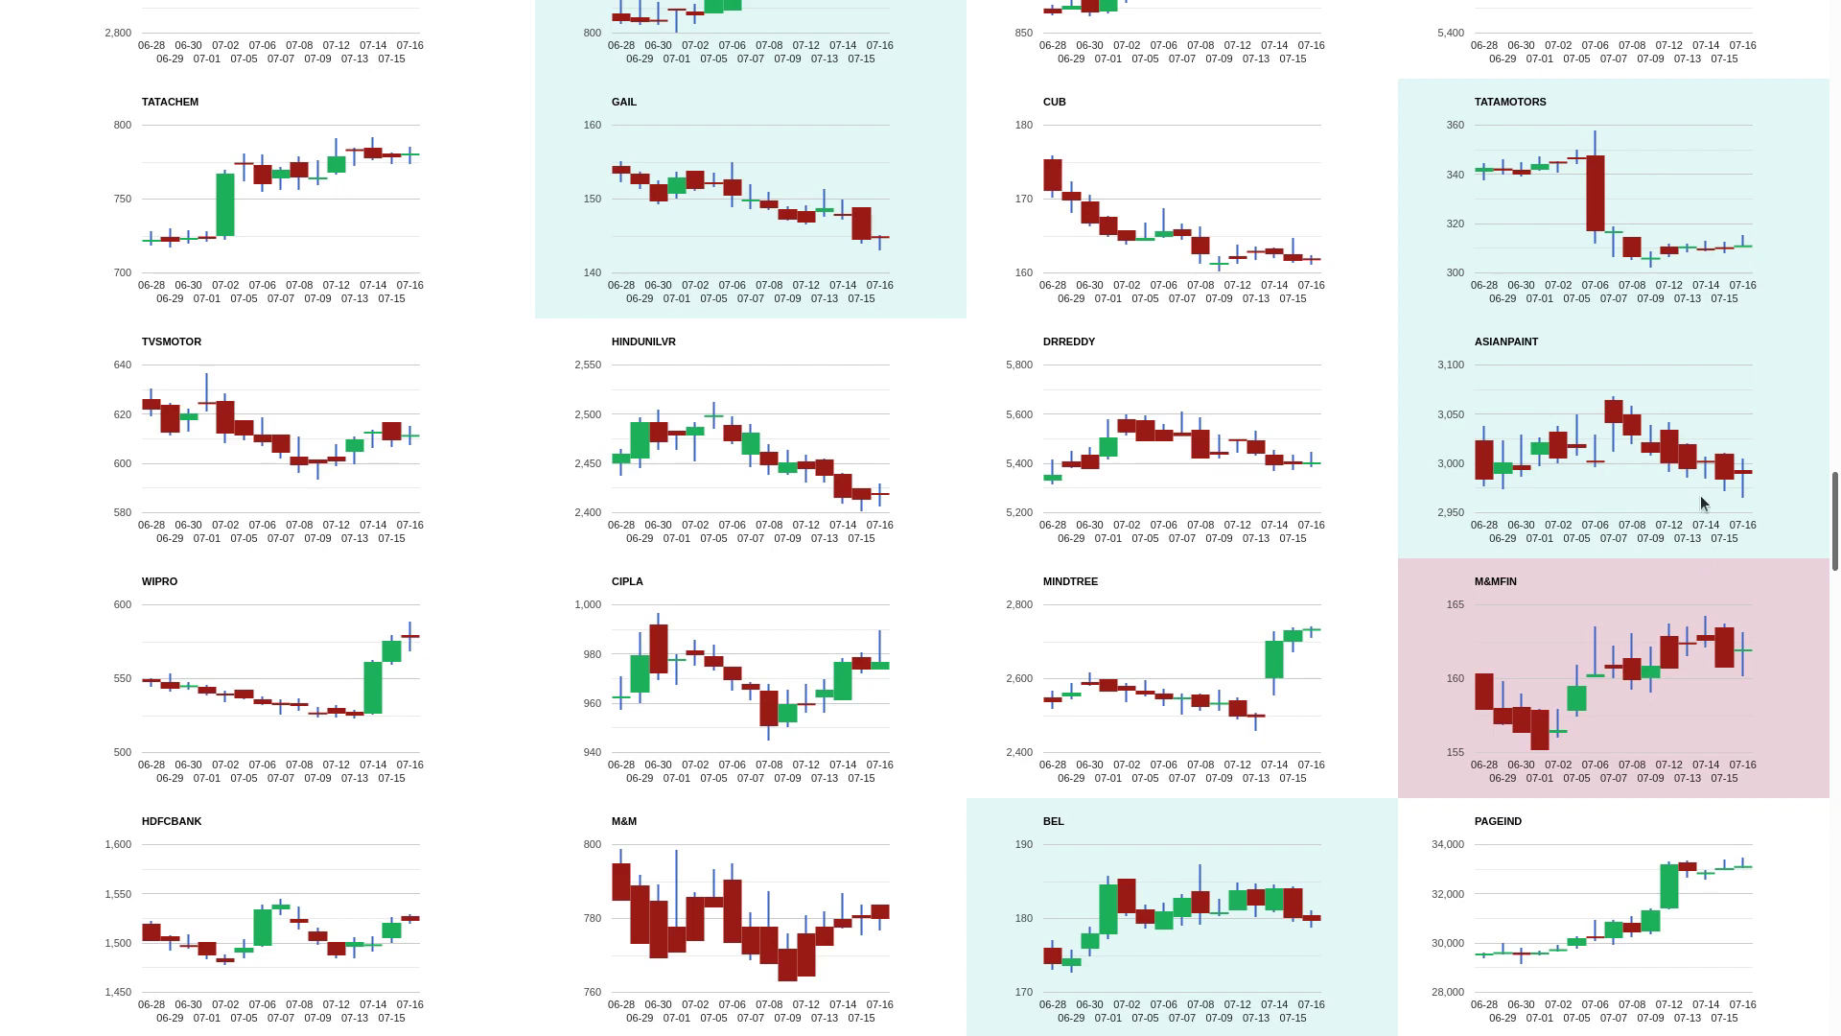
{"action": "scroll", "coordinate": [1701, 502], "scroll_direction": "down", "scroll_amount": 1}
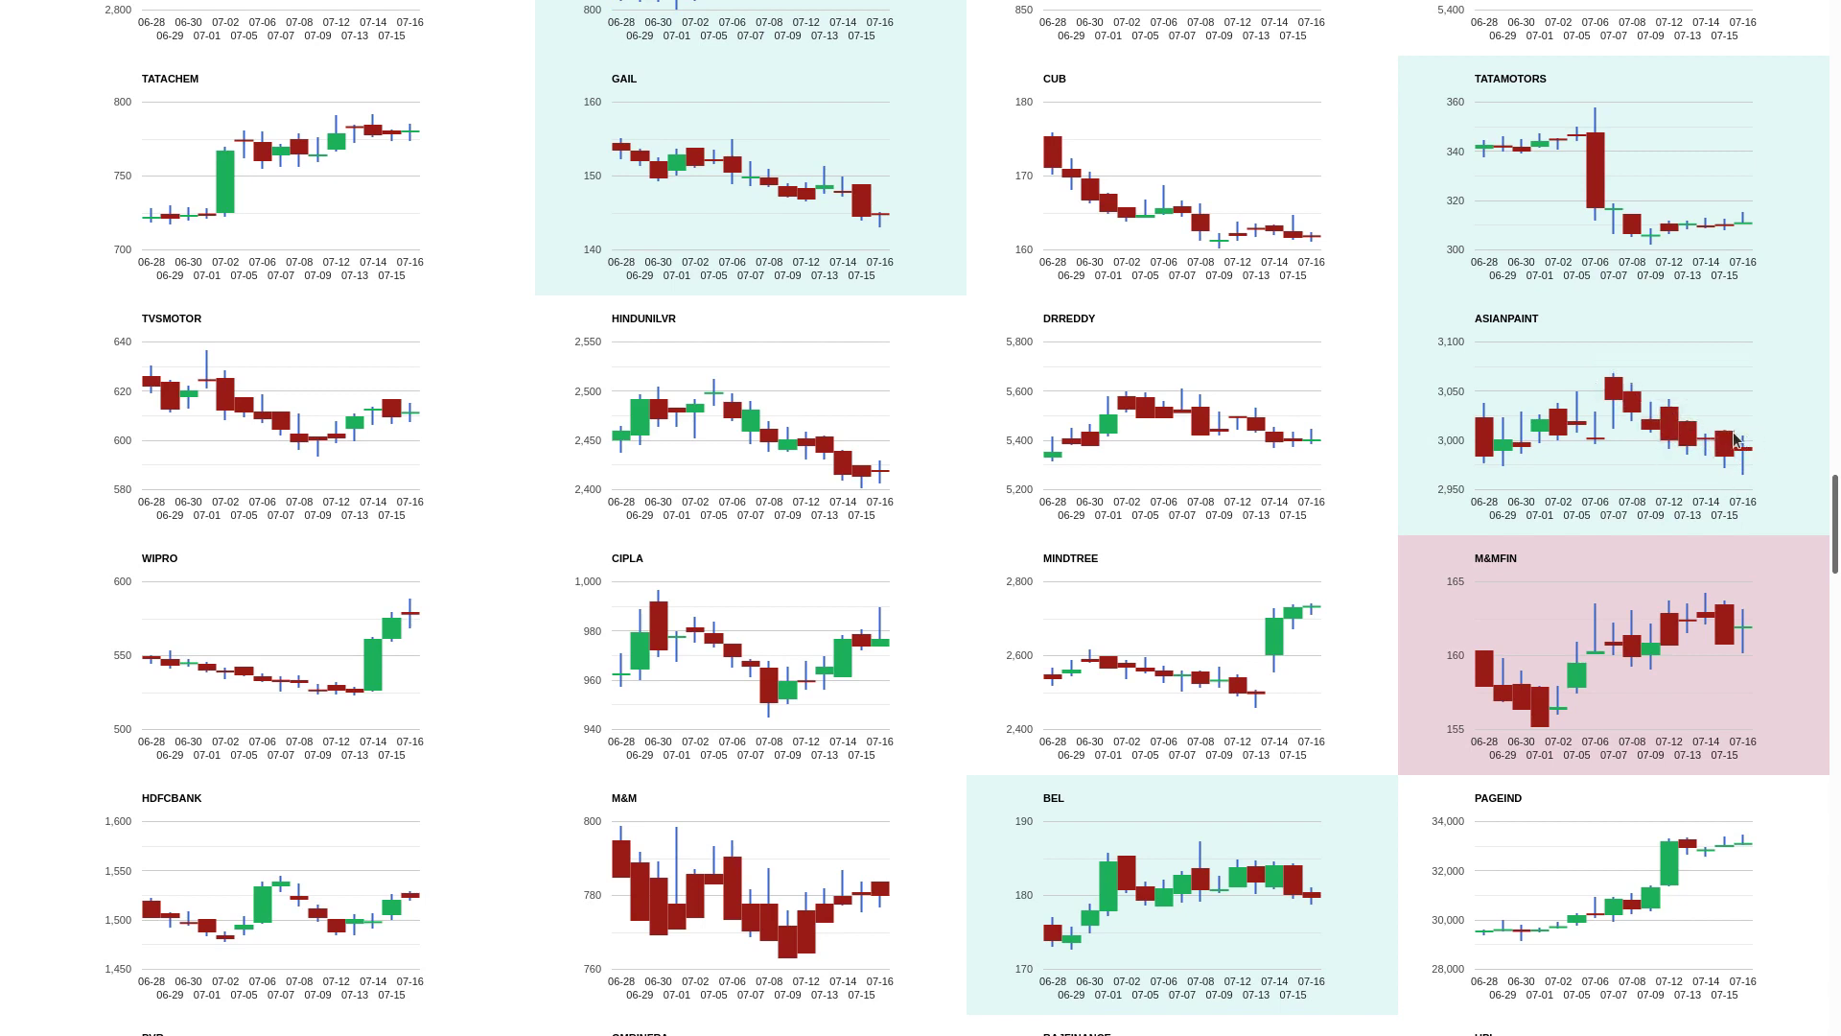
{"action": "scroll", "coordinate": [1695, 456], "scroll_direction": "down", "scroll_amount": 1}
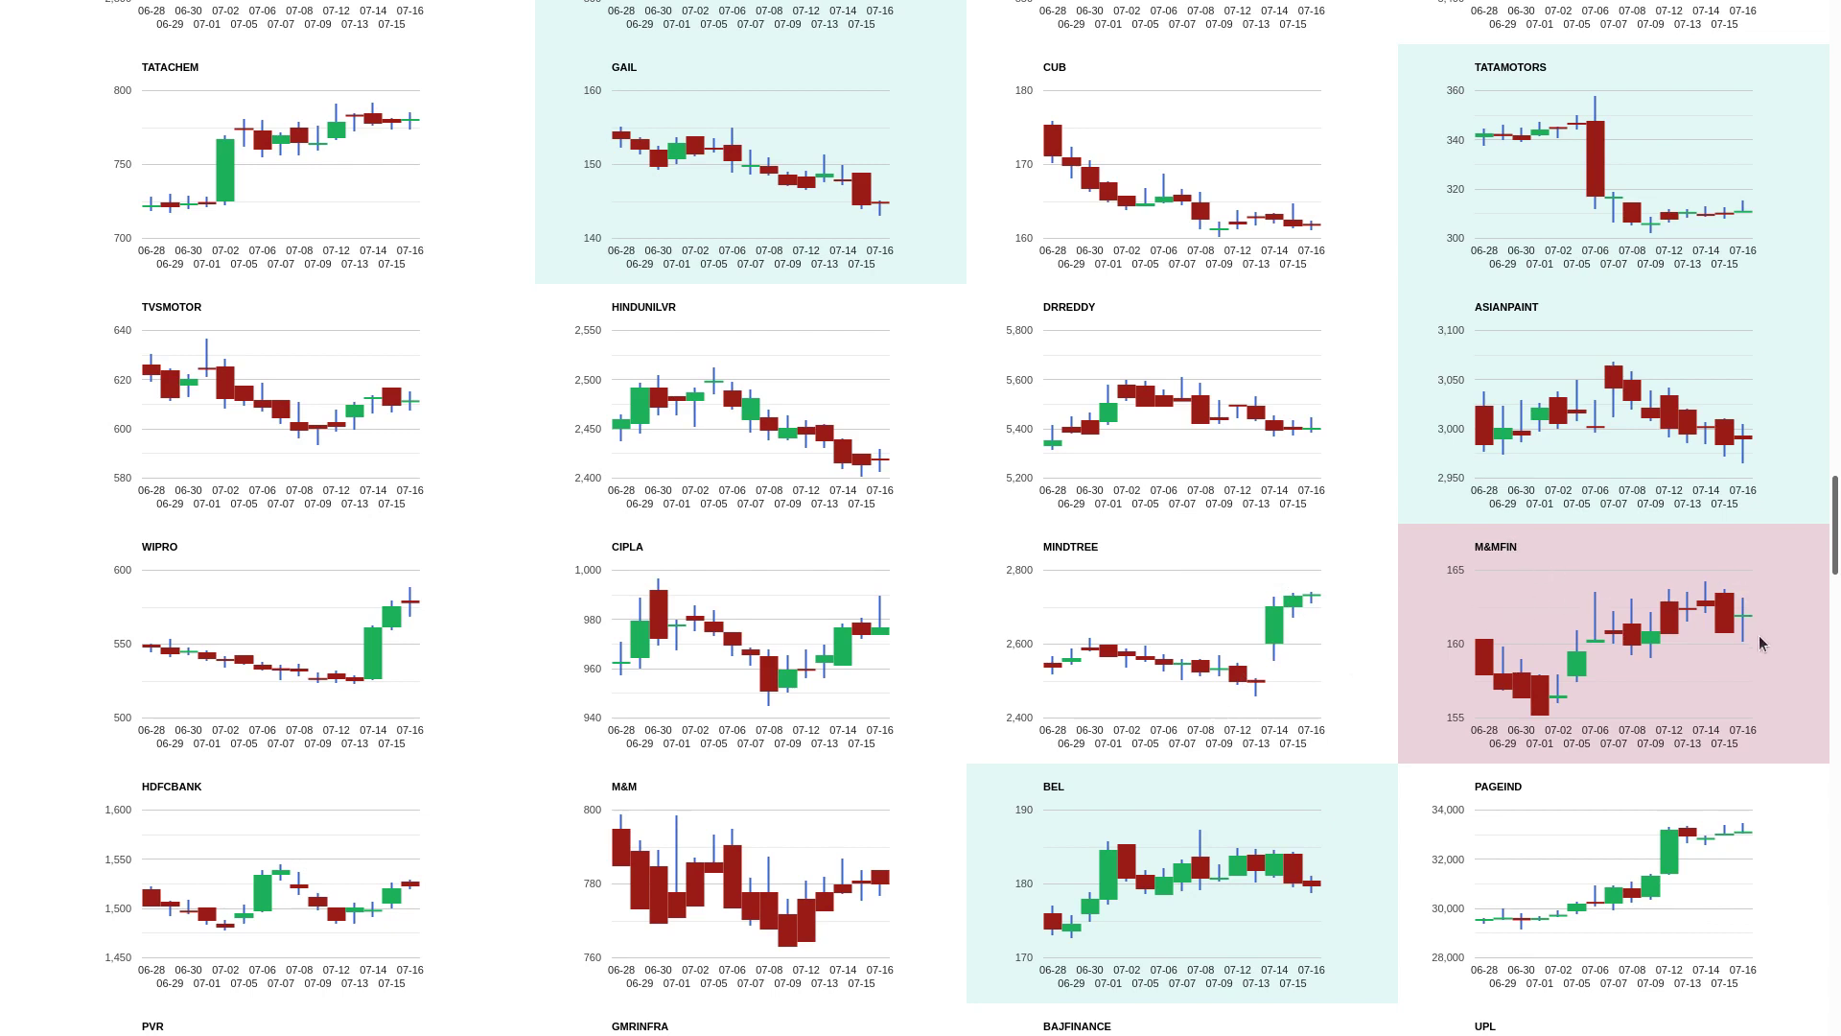
{"action": "scroll", "coordinate": [1651, 651], "scroll_direction": "down", "scroll_amount": 1}
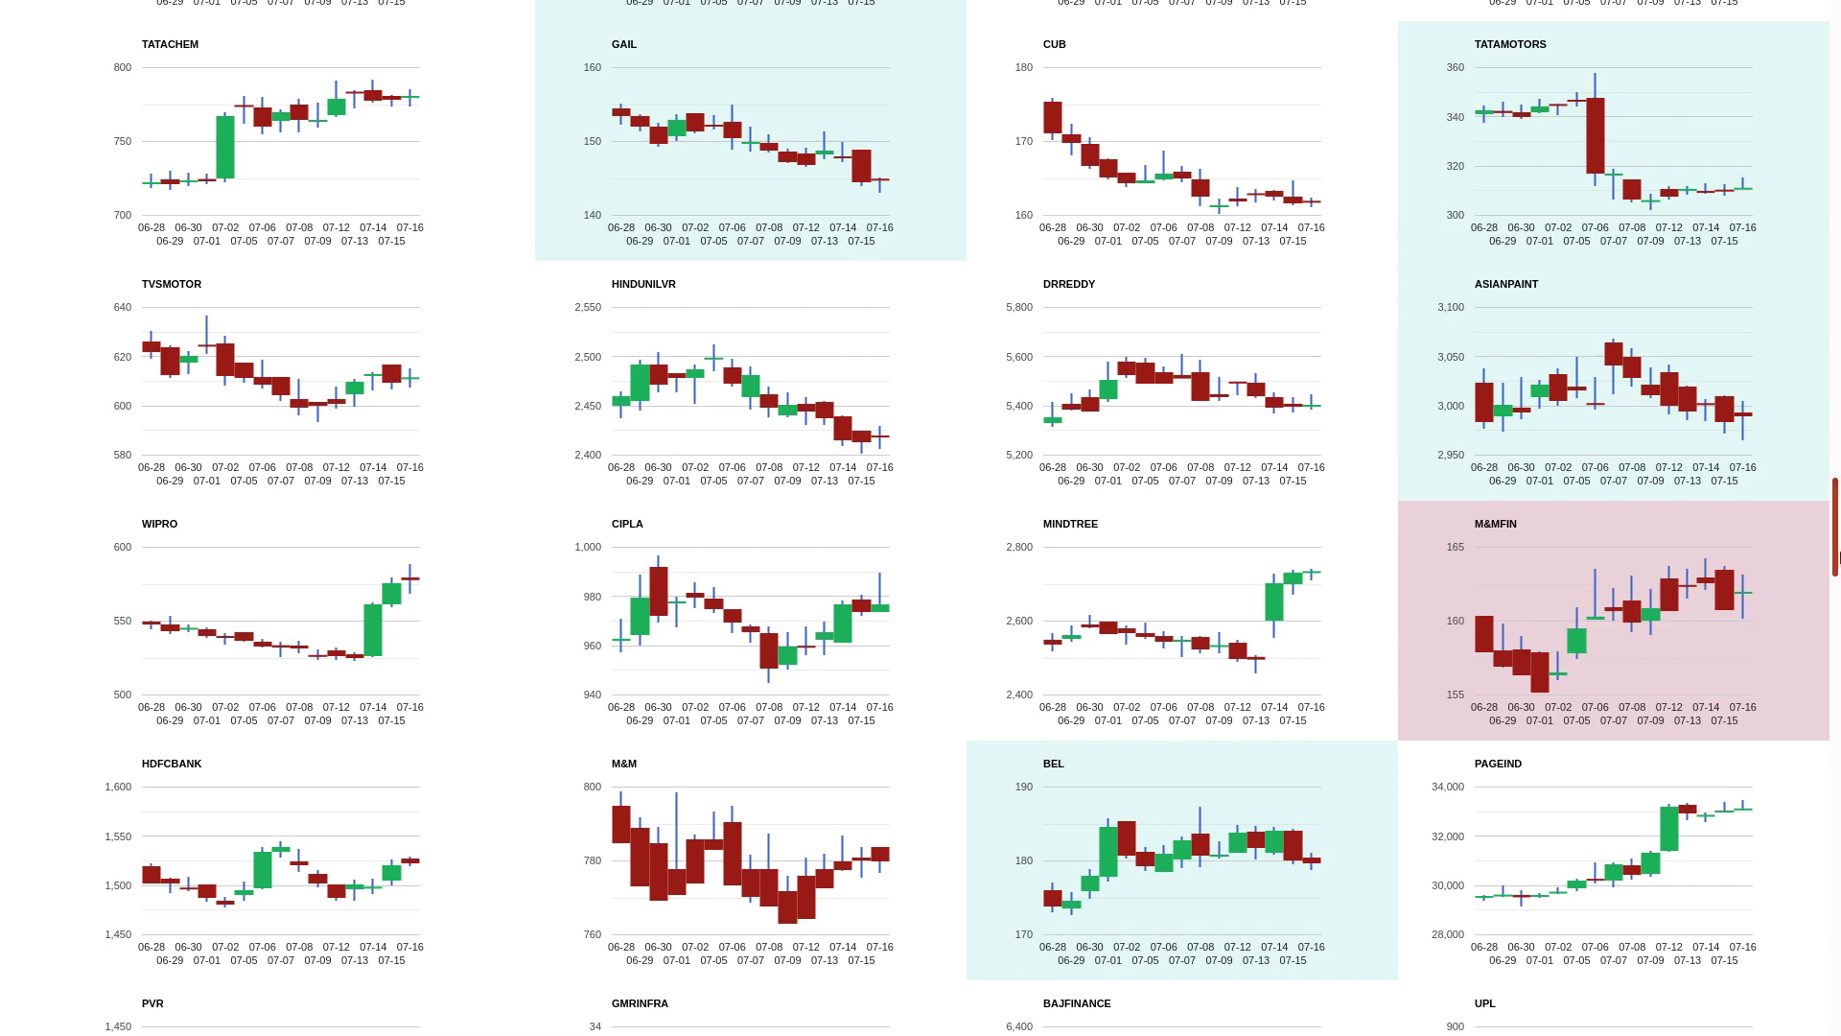
{"action": "scroll", "coordinate": [1754, 659], "scroll_direction": "down", "scroll_amount": 3}
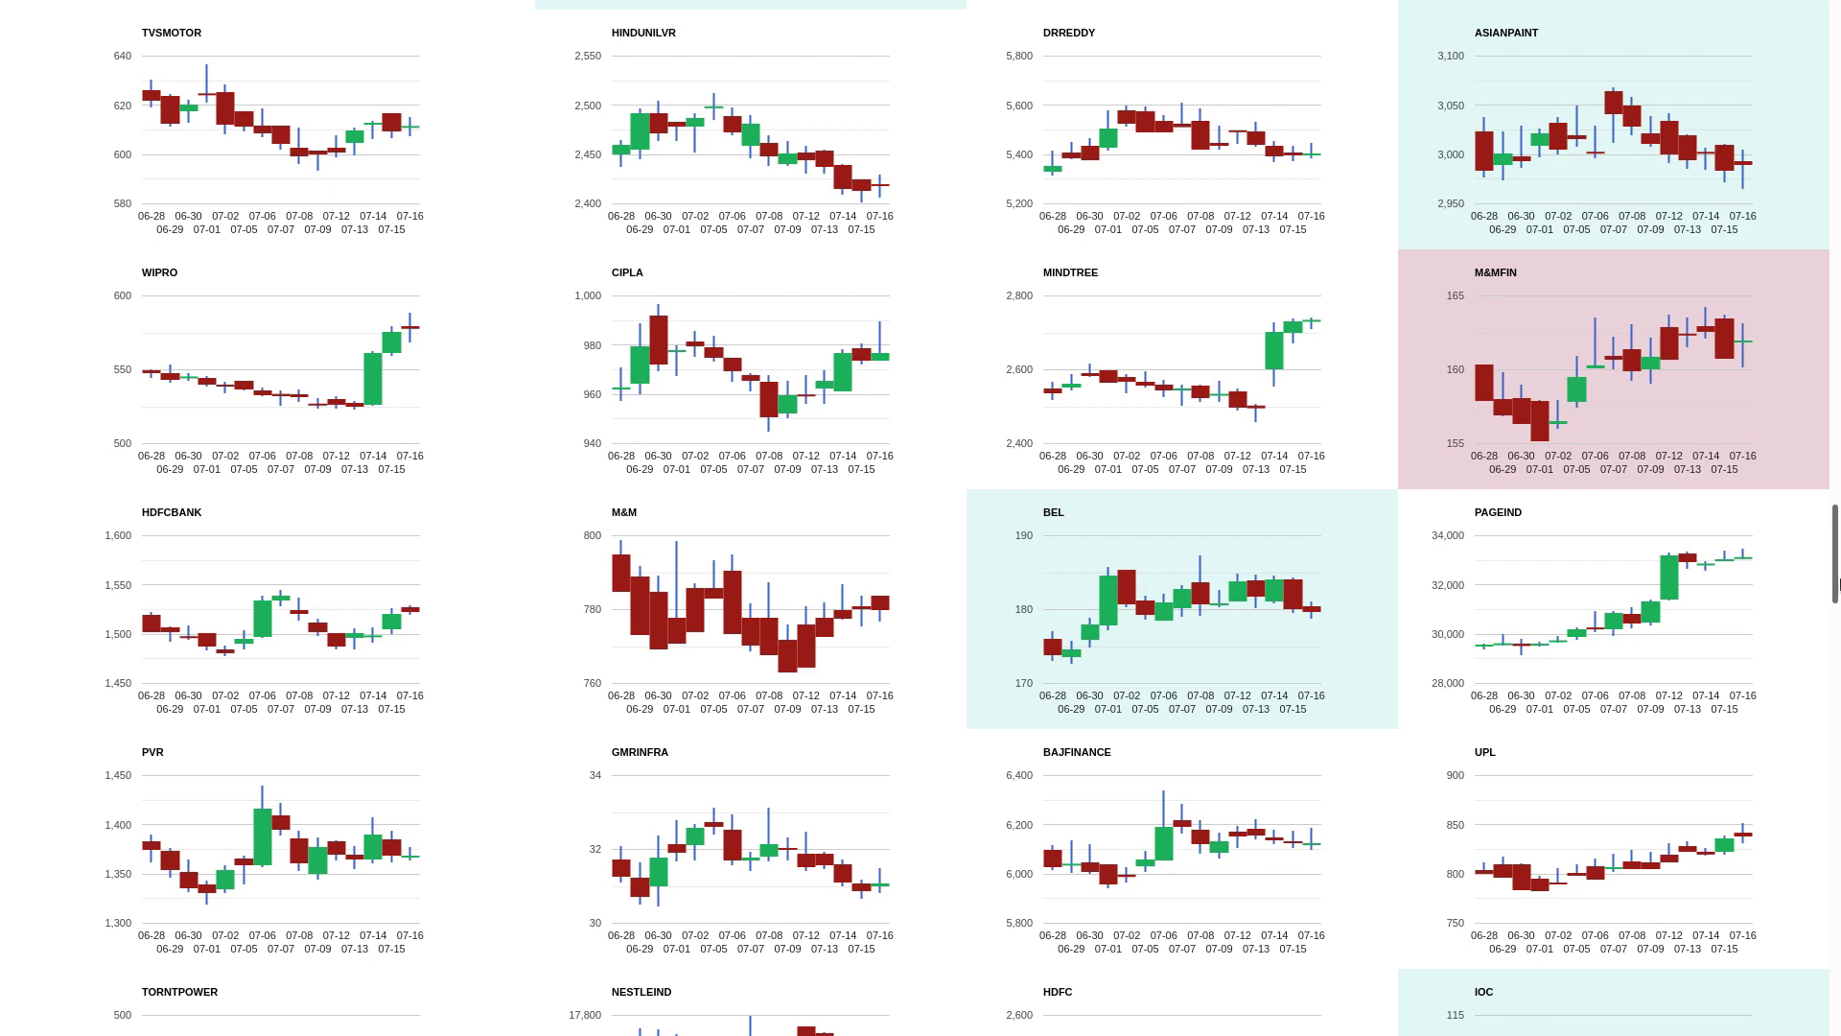
{"action": "scroll", "coordinate": [1726, 575], "scroll_direction": "down", "scroll_amount": 1}
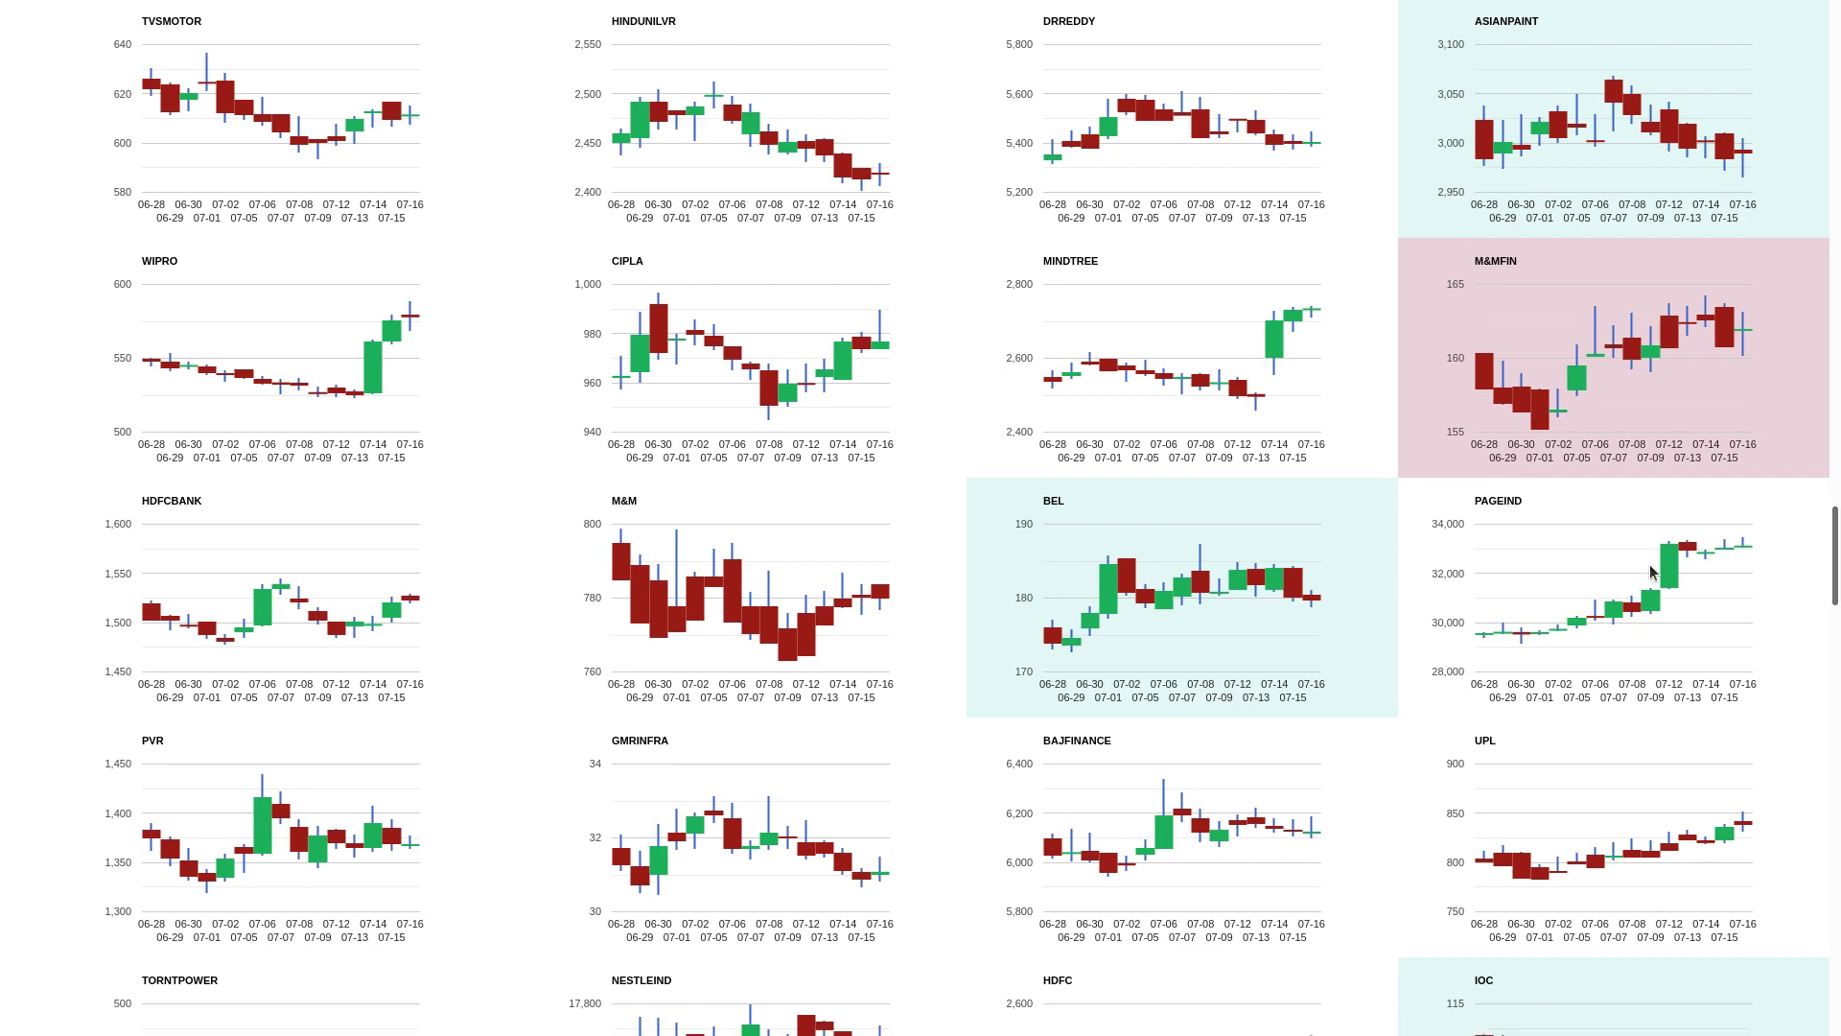
{"action": "scroll", "coordinate": [1678, 557], "scroll_direction": "down", "scroll_amount": 1}
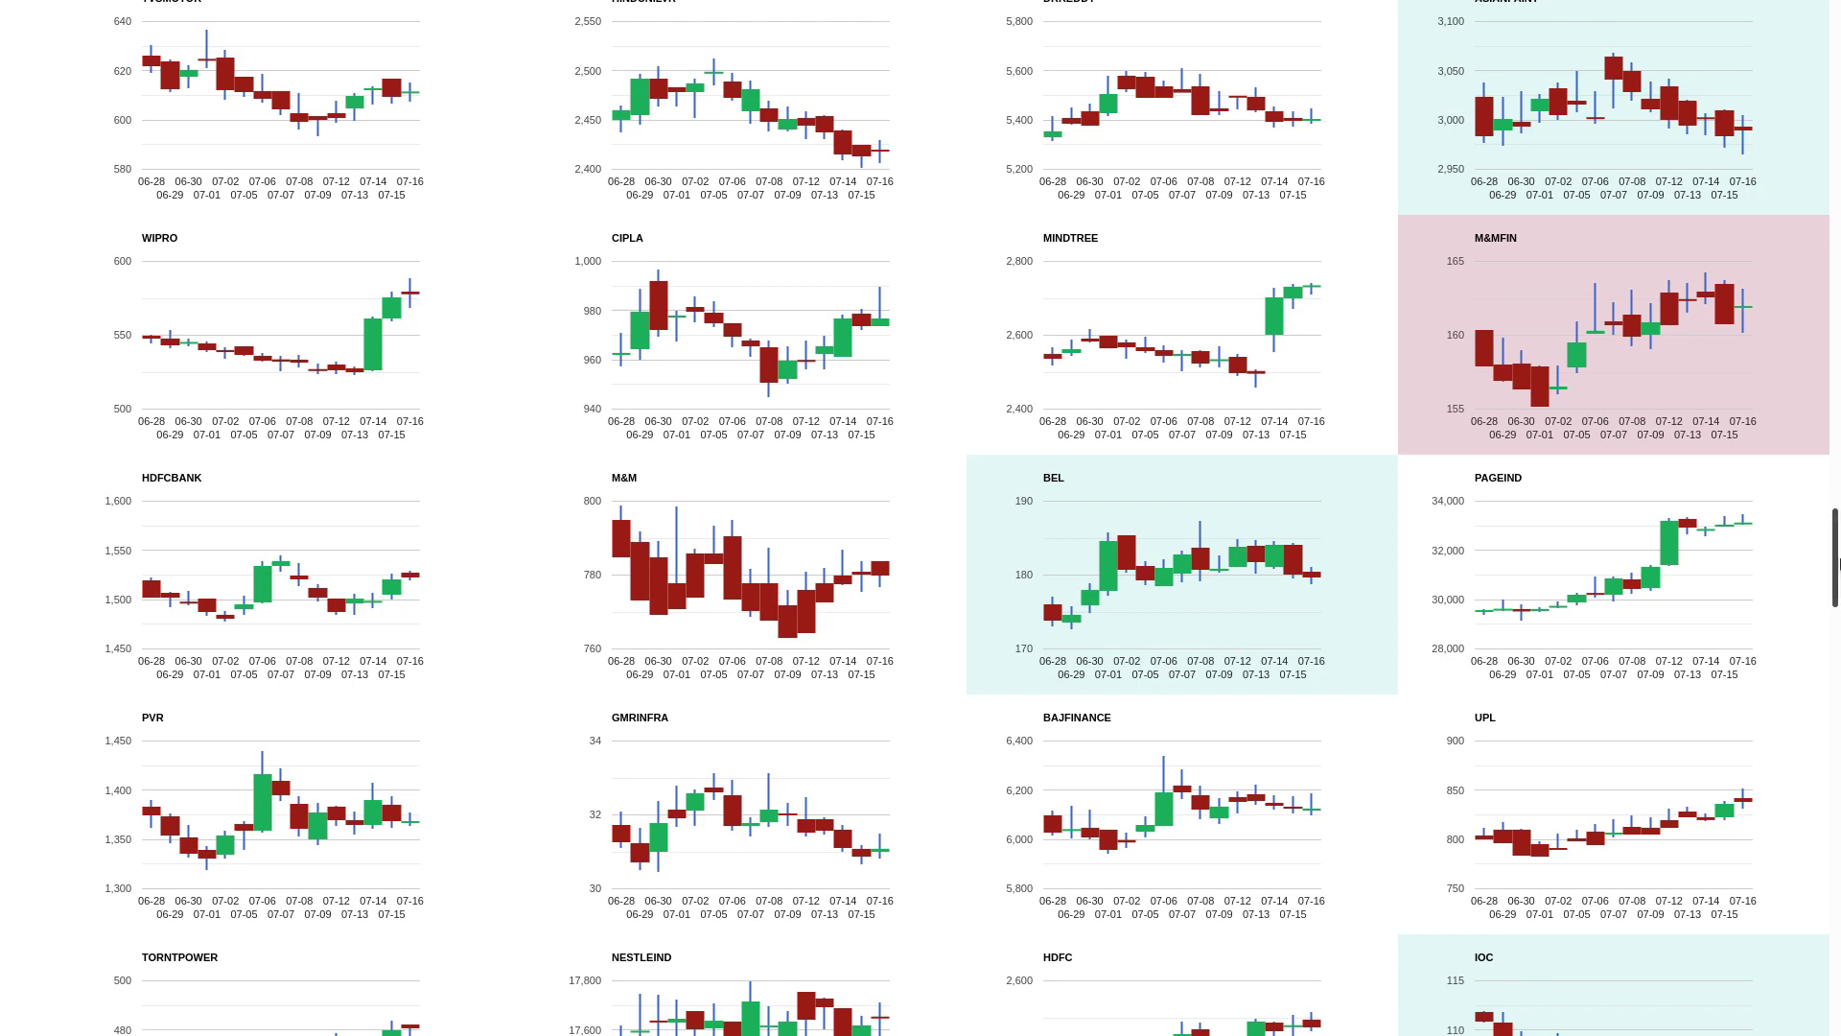
{"action": "left_click_drag", "start_coordinate": [1834, 554], "coordinate": [1837, 632]}
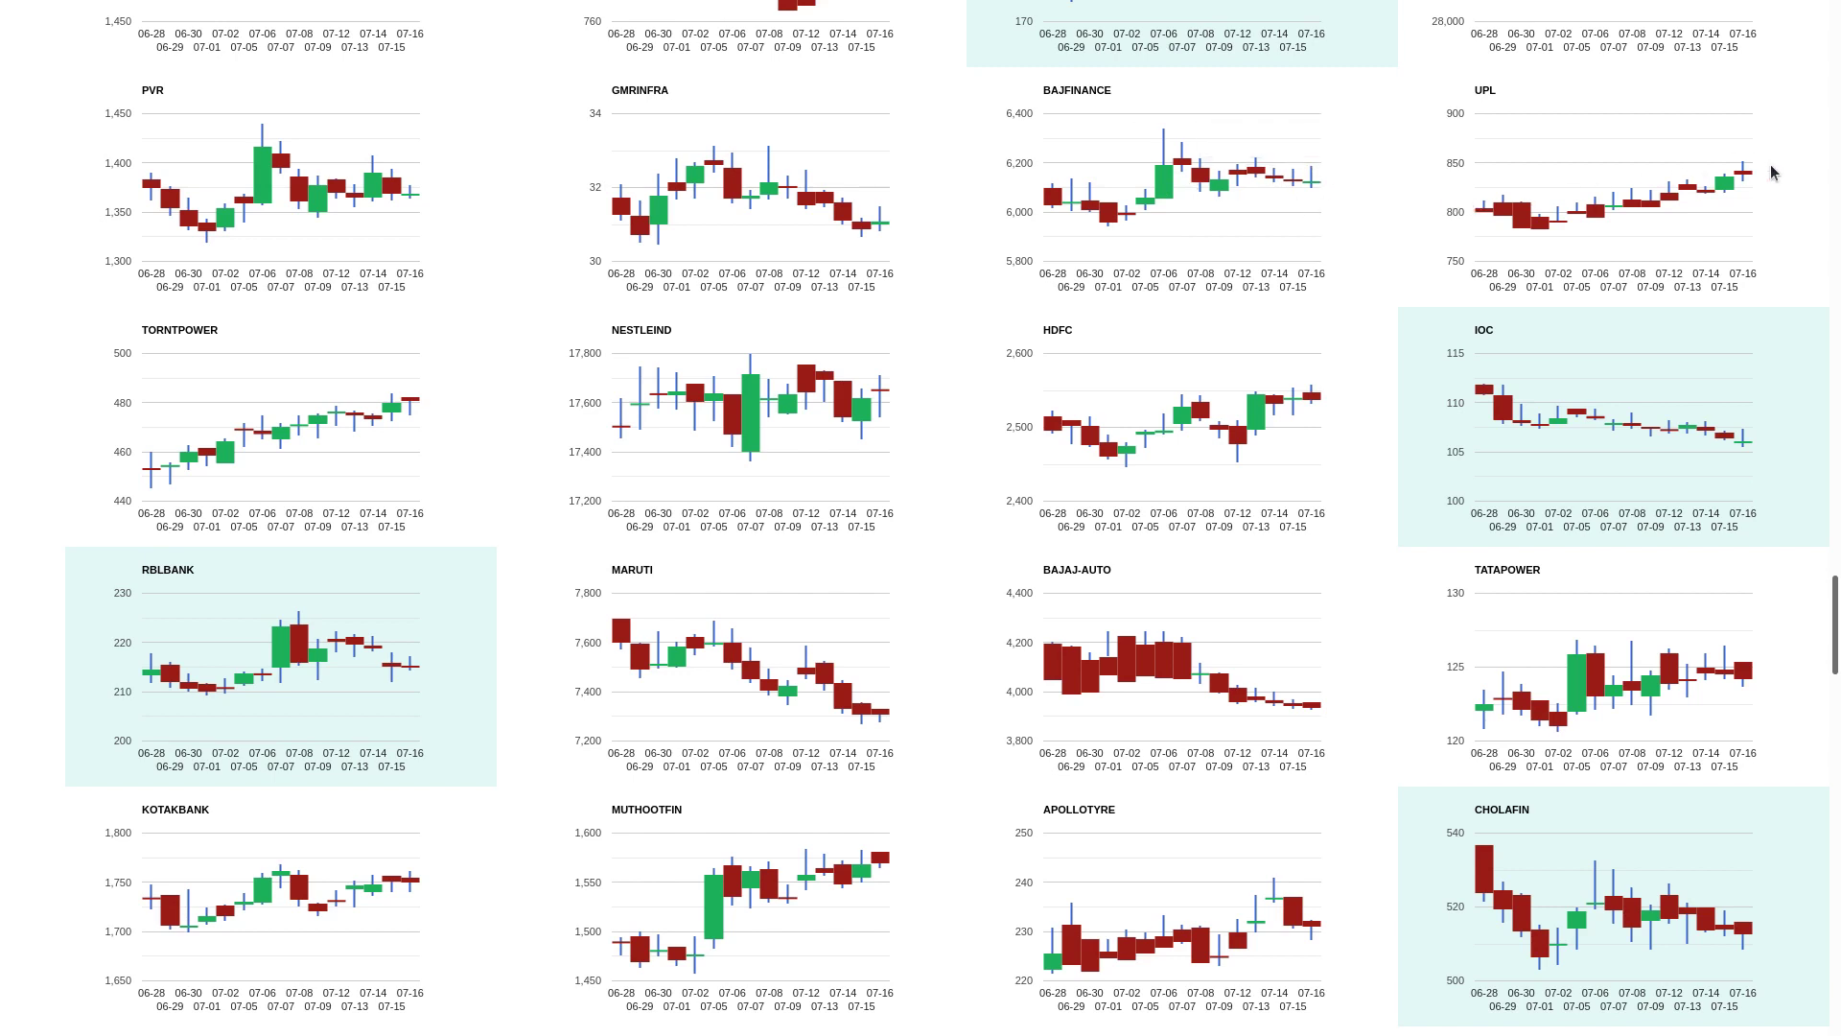
{"action": "scroll", "coordinate": [1753, 172], "scroll_direction": "down", "scroll_amount": 1}
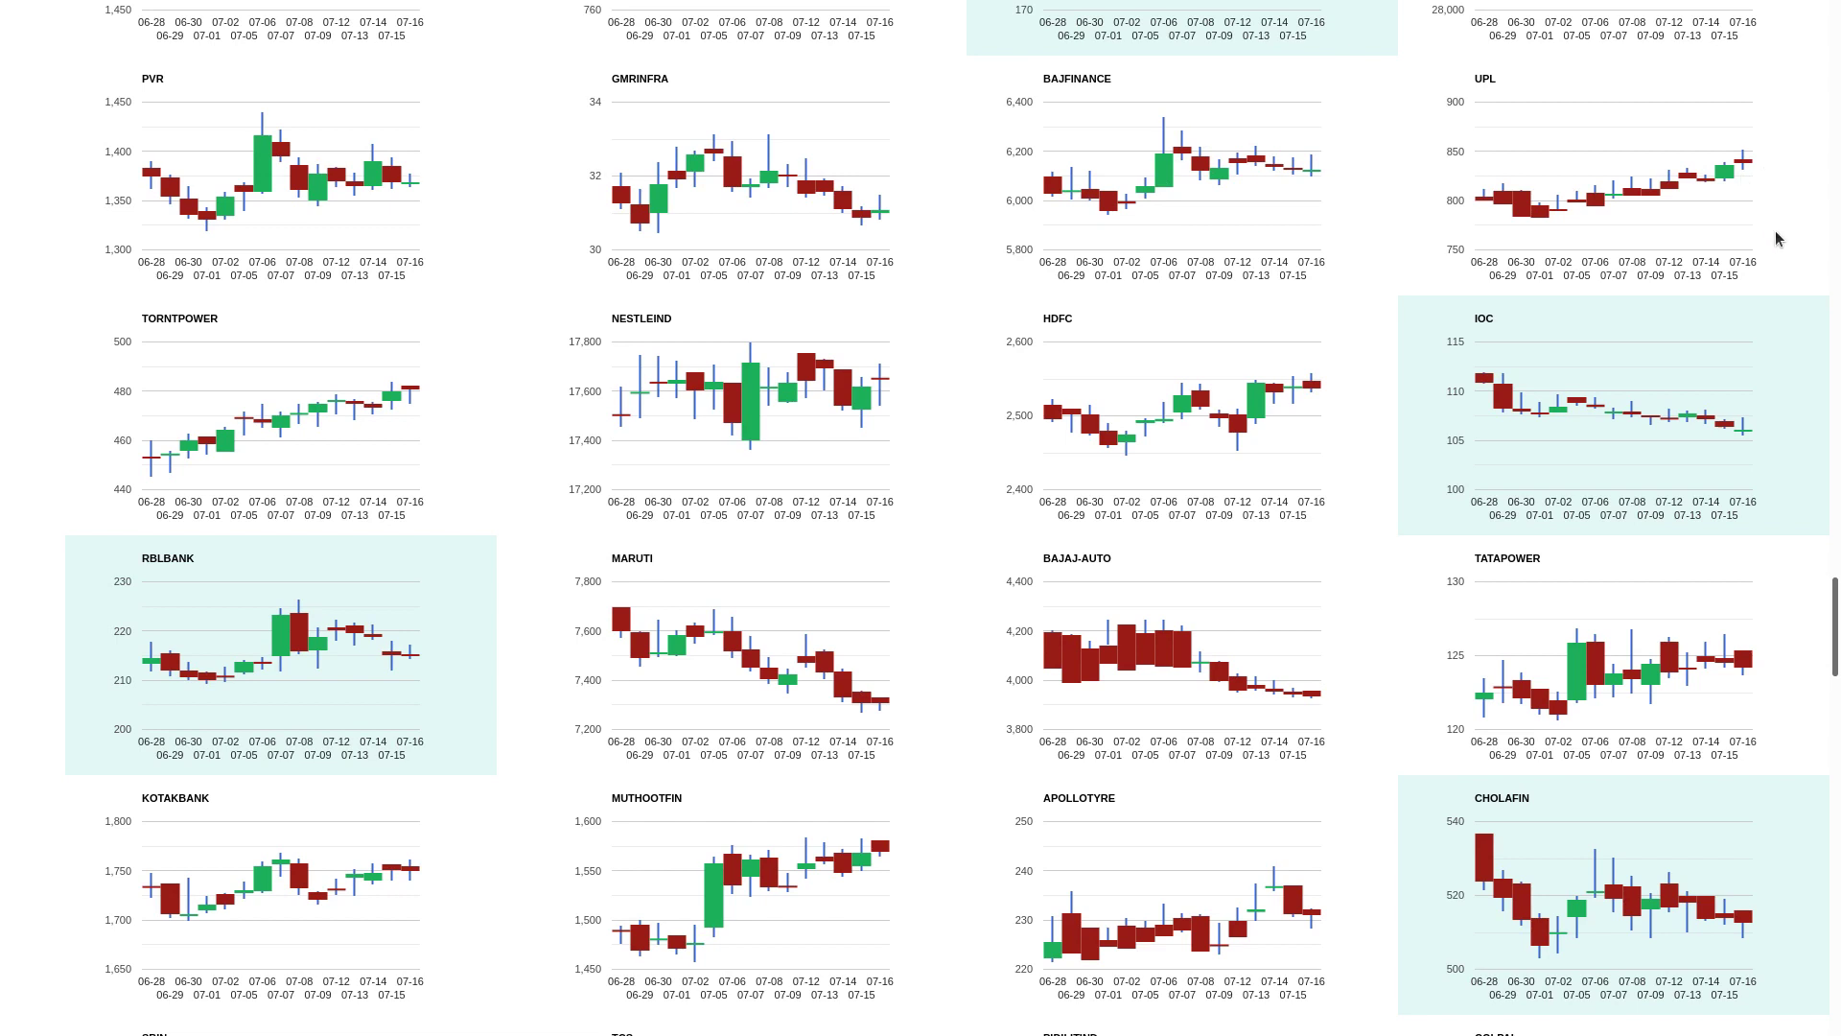
{"action": "scroll", "coordinate": [1774, 230], "scroll_direction": "down", "scroll_amount": 2}
{"action": "scroll", "coordinate": [1726, 332], "scroll_direction": "down", "scroll_amount": 2}
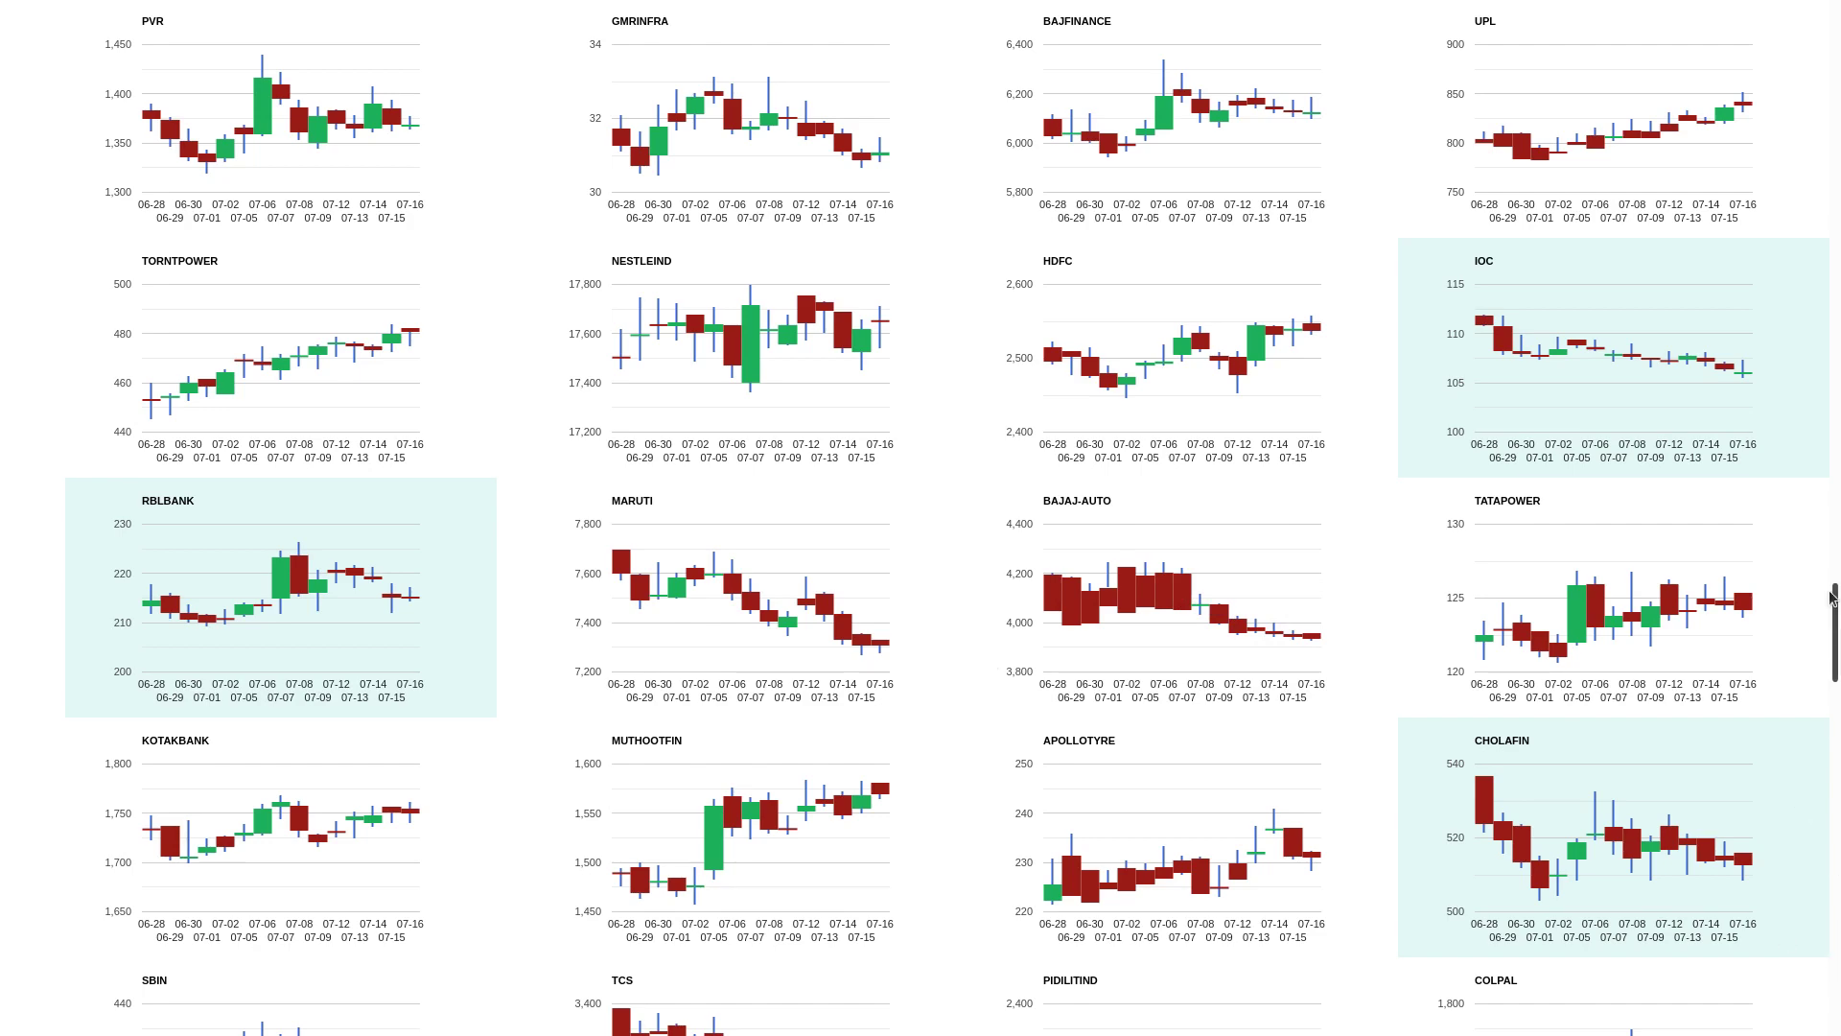
{"action": "left_click_drag", "start_coordinate": [1832, 593], "coordinate": [1834, 676]}
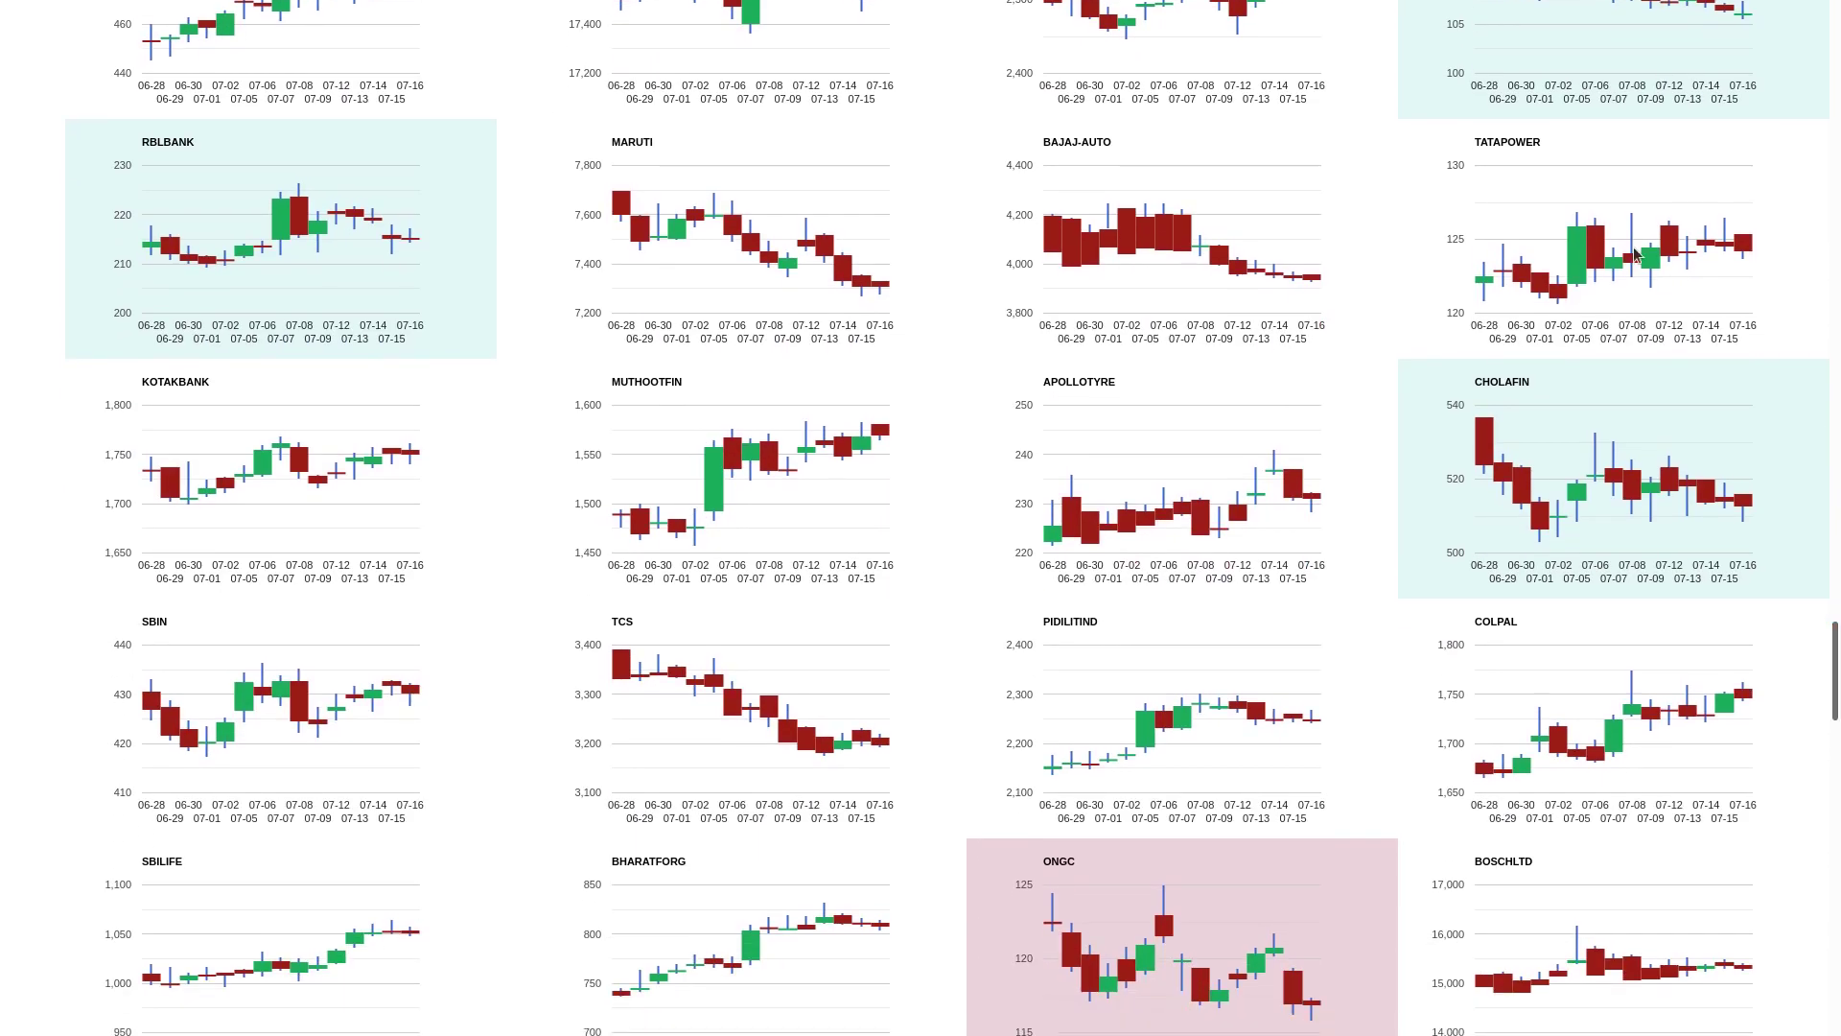
{"action": "scroll", "coordinate": [1637, 254], "scroll_direction": "down", "scroll_amount": 1}
{"action": "scroll", "coordinate": [1669, 237], "scroll_direction": "down", "scroll_amount": 2}
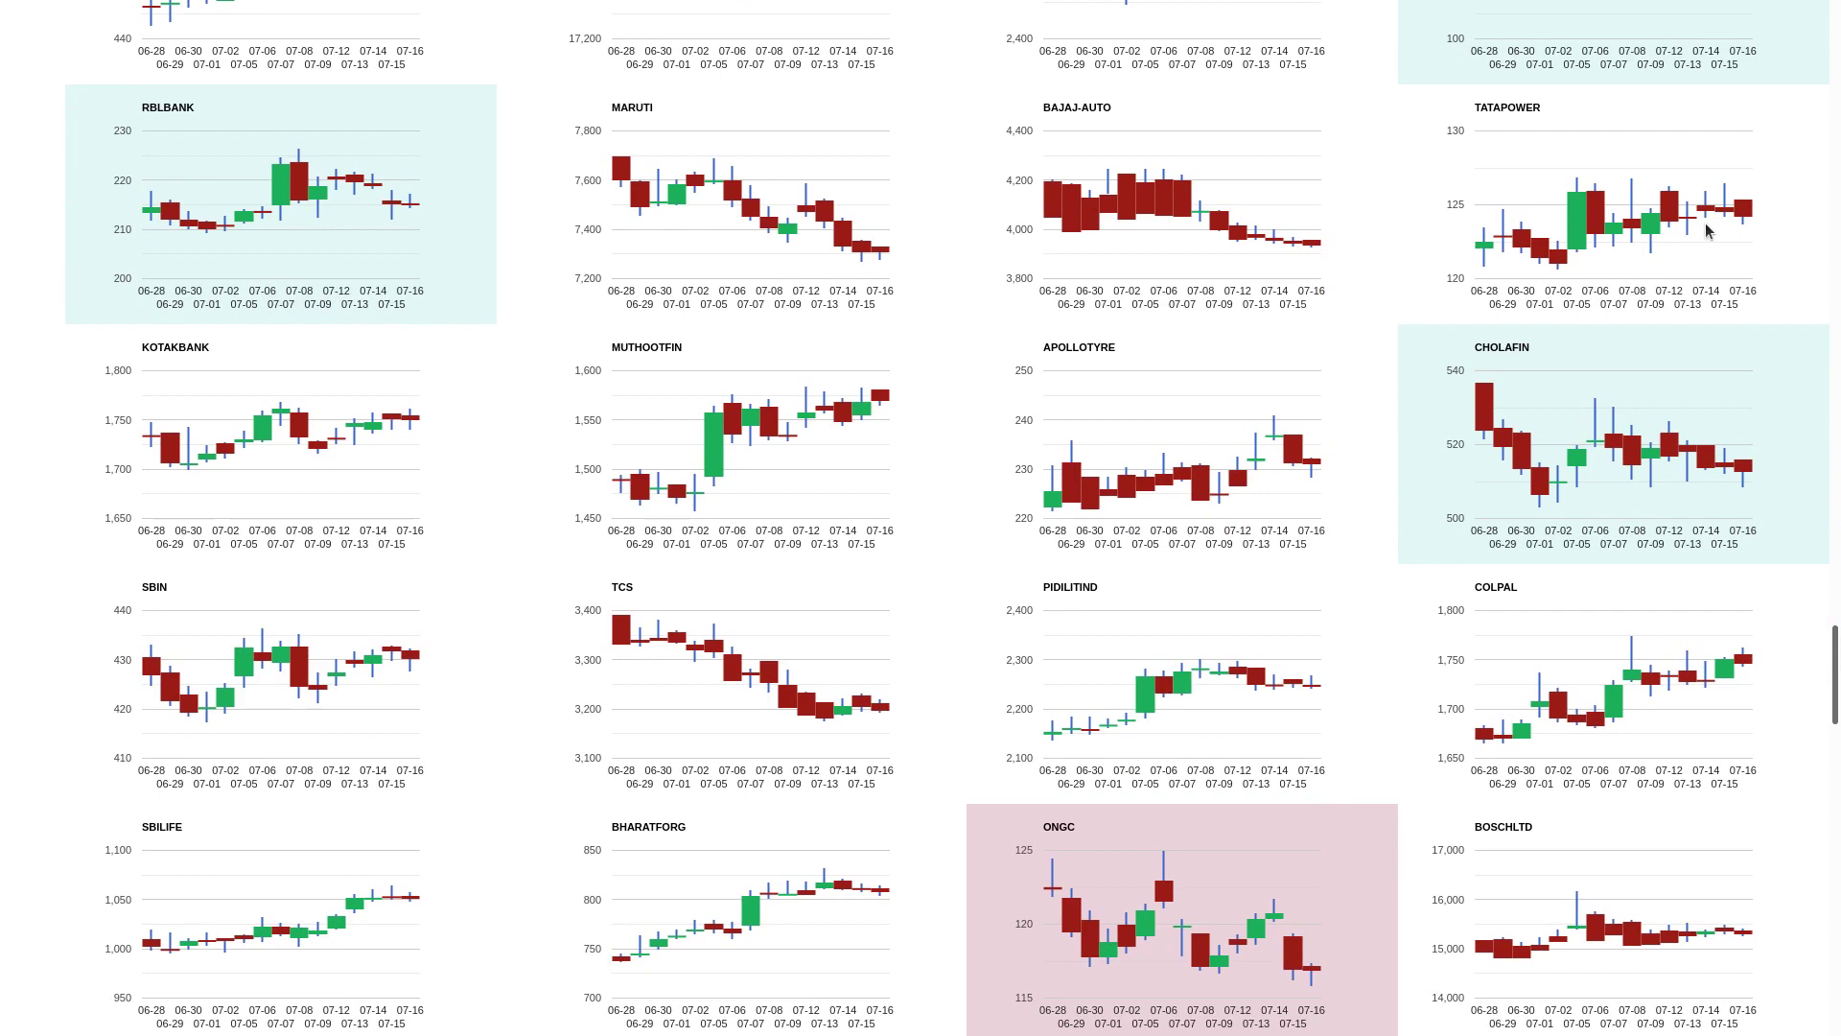
{"action": "scroll", "coordinate": [1625, 476], "scroll_direction": "down", "scroll_amount": 1}
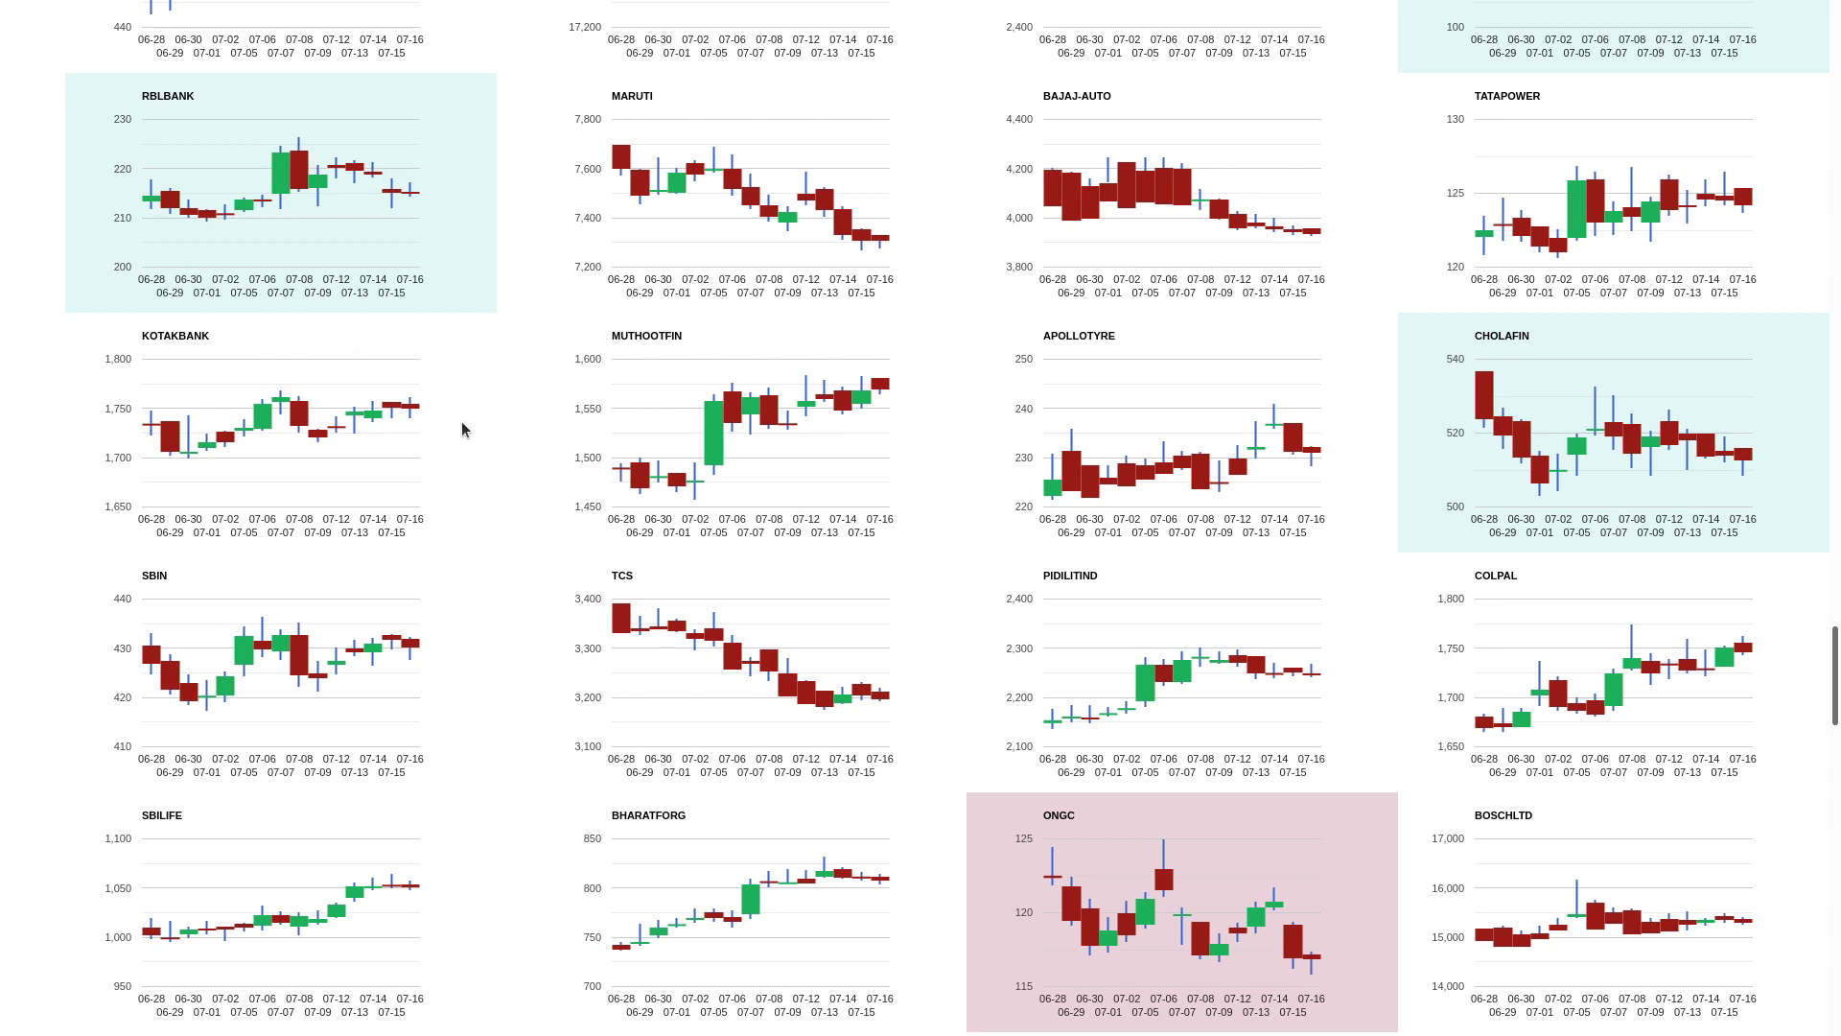
{"action": "scroll", "coordinate": [1822, 422], "scroll_direction": "down", "scroll_amount": 3}
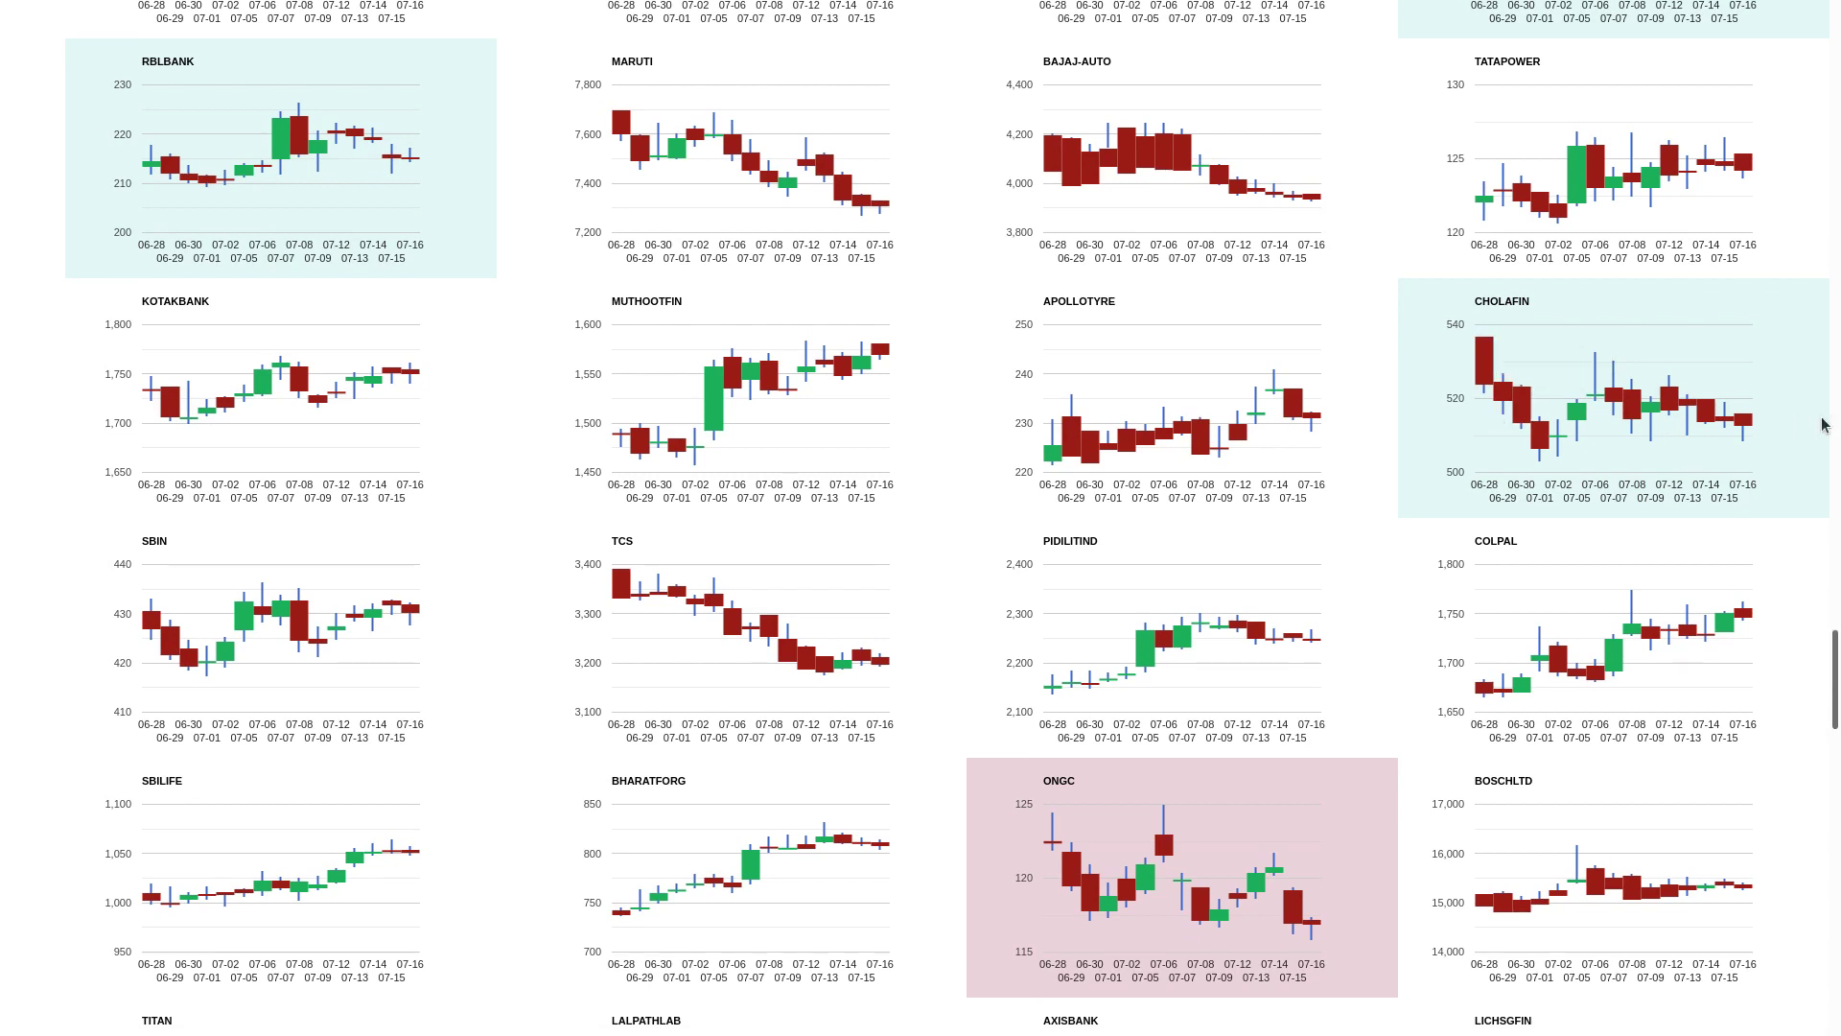
{"action": "scroll", "coordinate": [1822, 423], "scroll_direction": "down", "scroll_amount": 1}
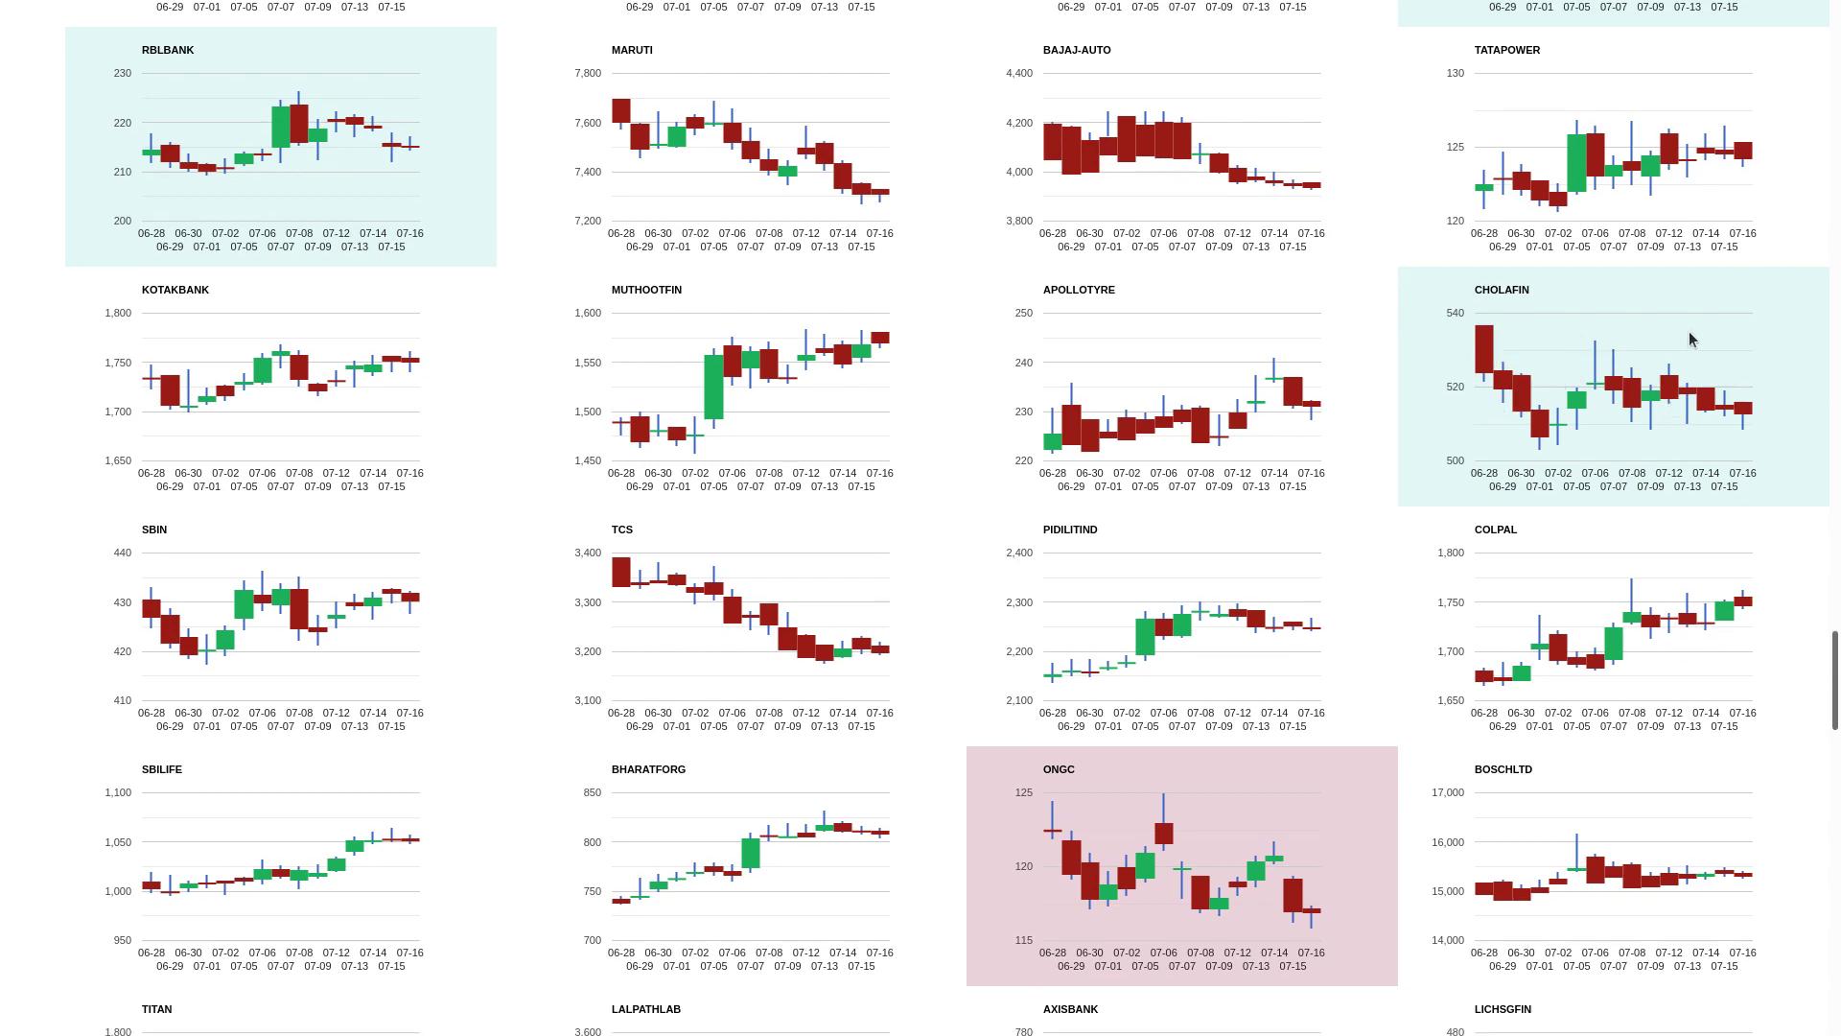
{"action": "scroll", "coordinate": [1682, 431], "scroll_direction": "down", "scroll_amount": 1}
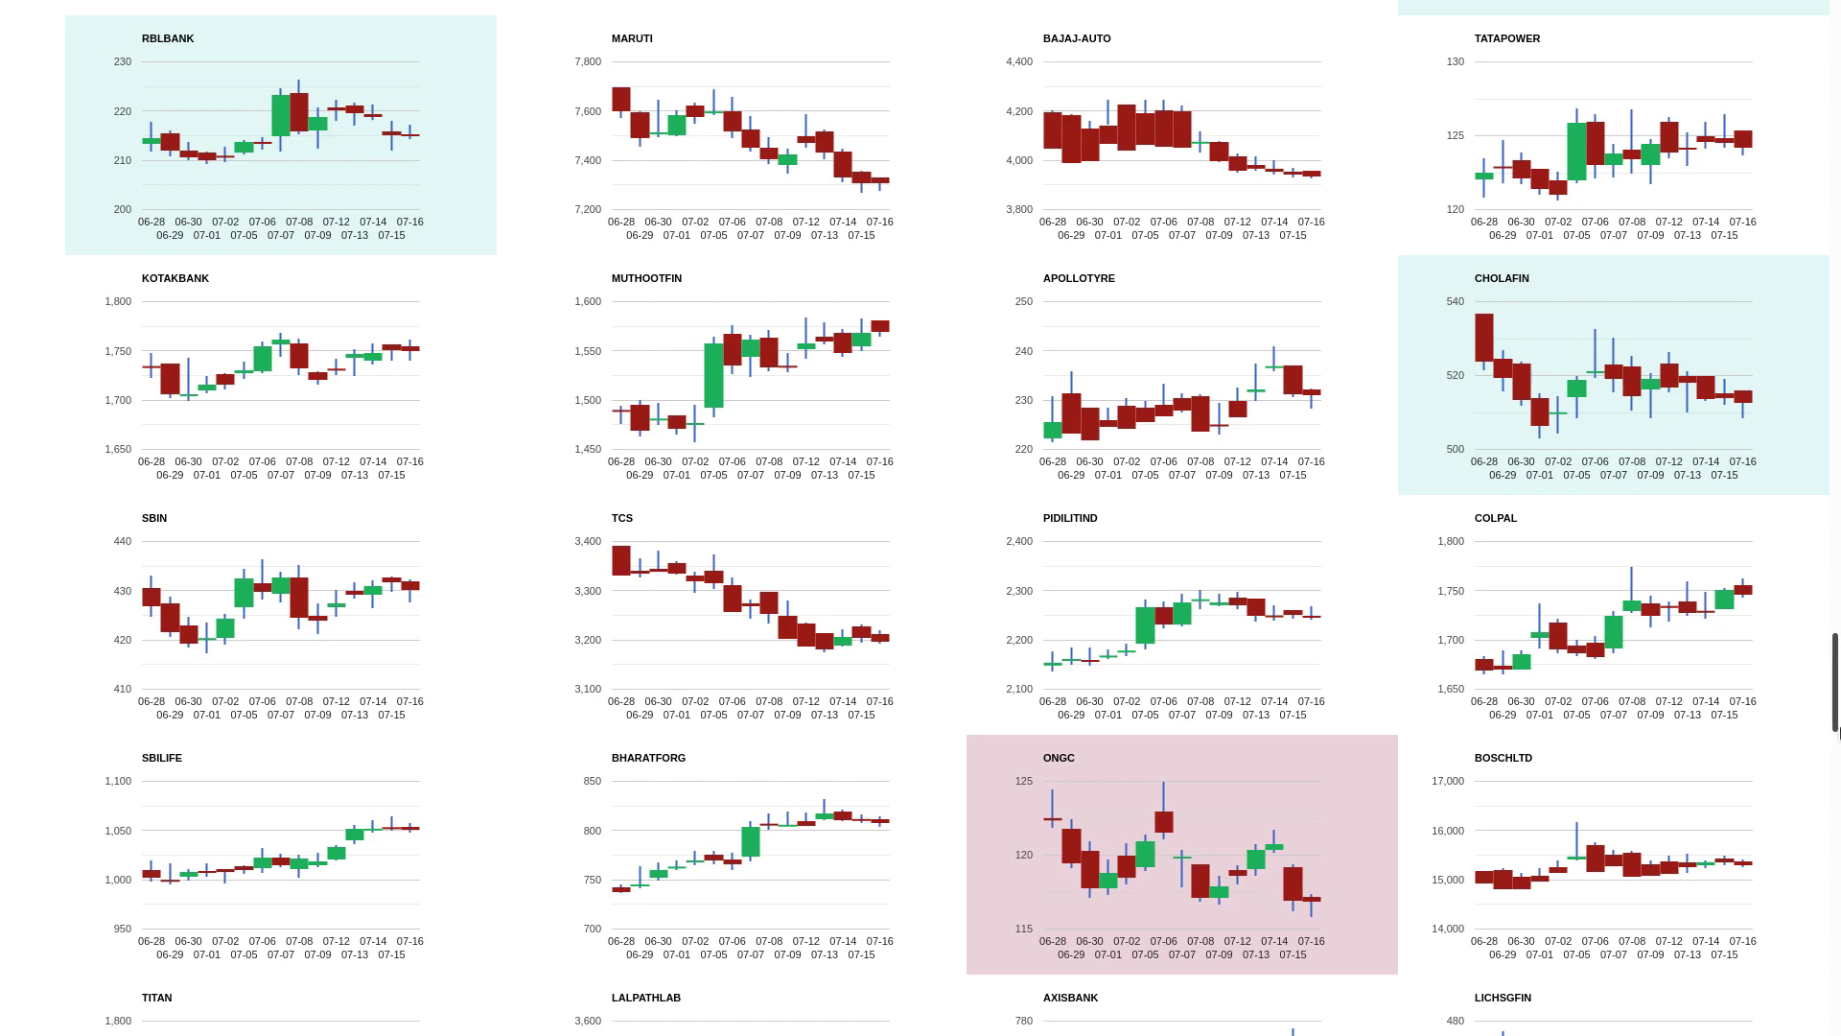
{"action": "scroll", "coordinate": [1836, 676], "scroll_direction": "down", "scroll_amount": 5}
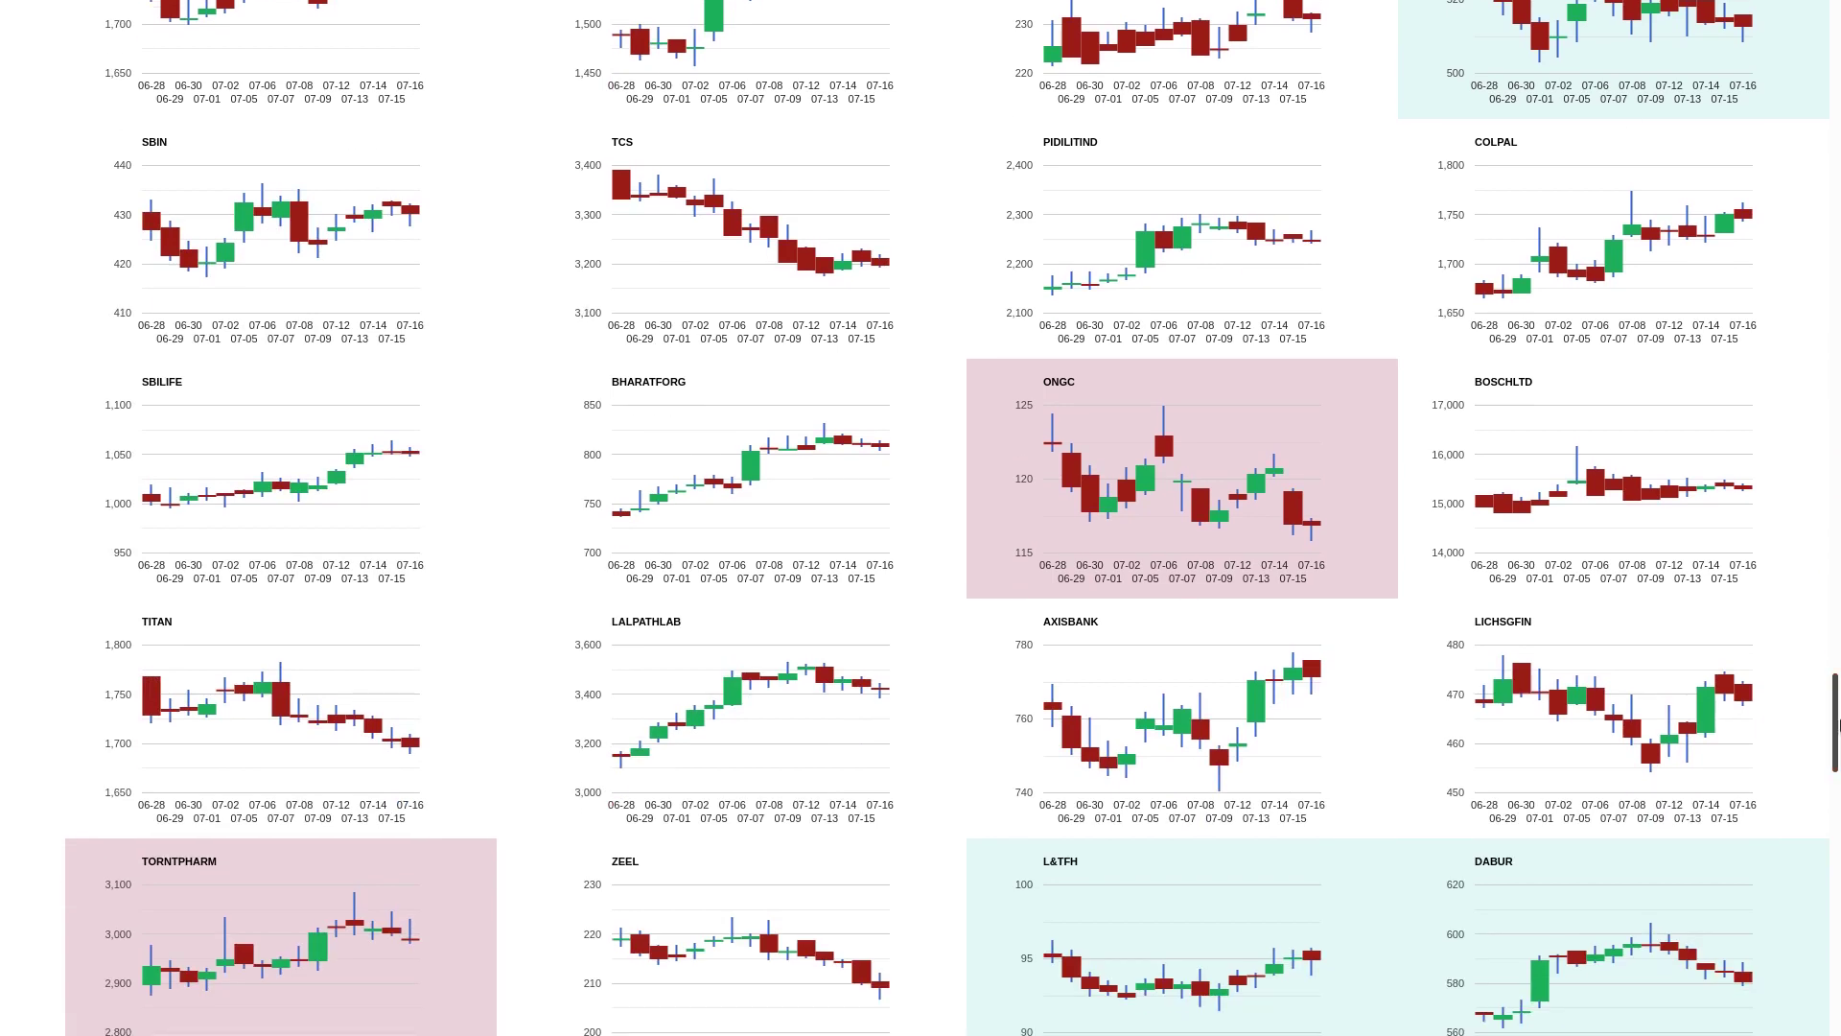
{"action": "scroll", "coordinate": [1700, 234], "scroll_direction": "down", "scroll_amount": 1}
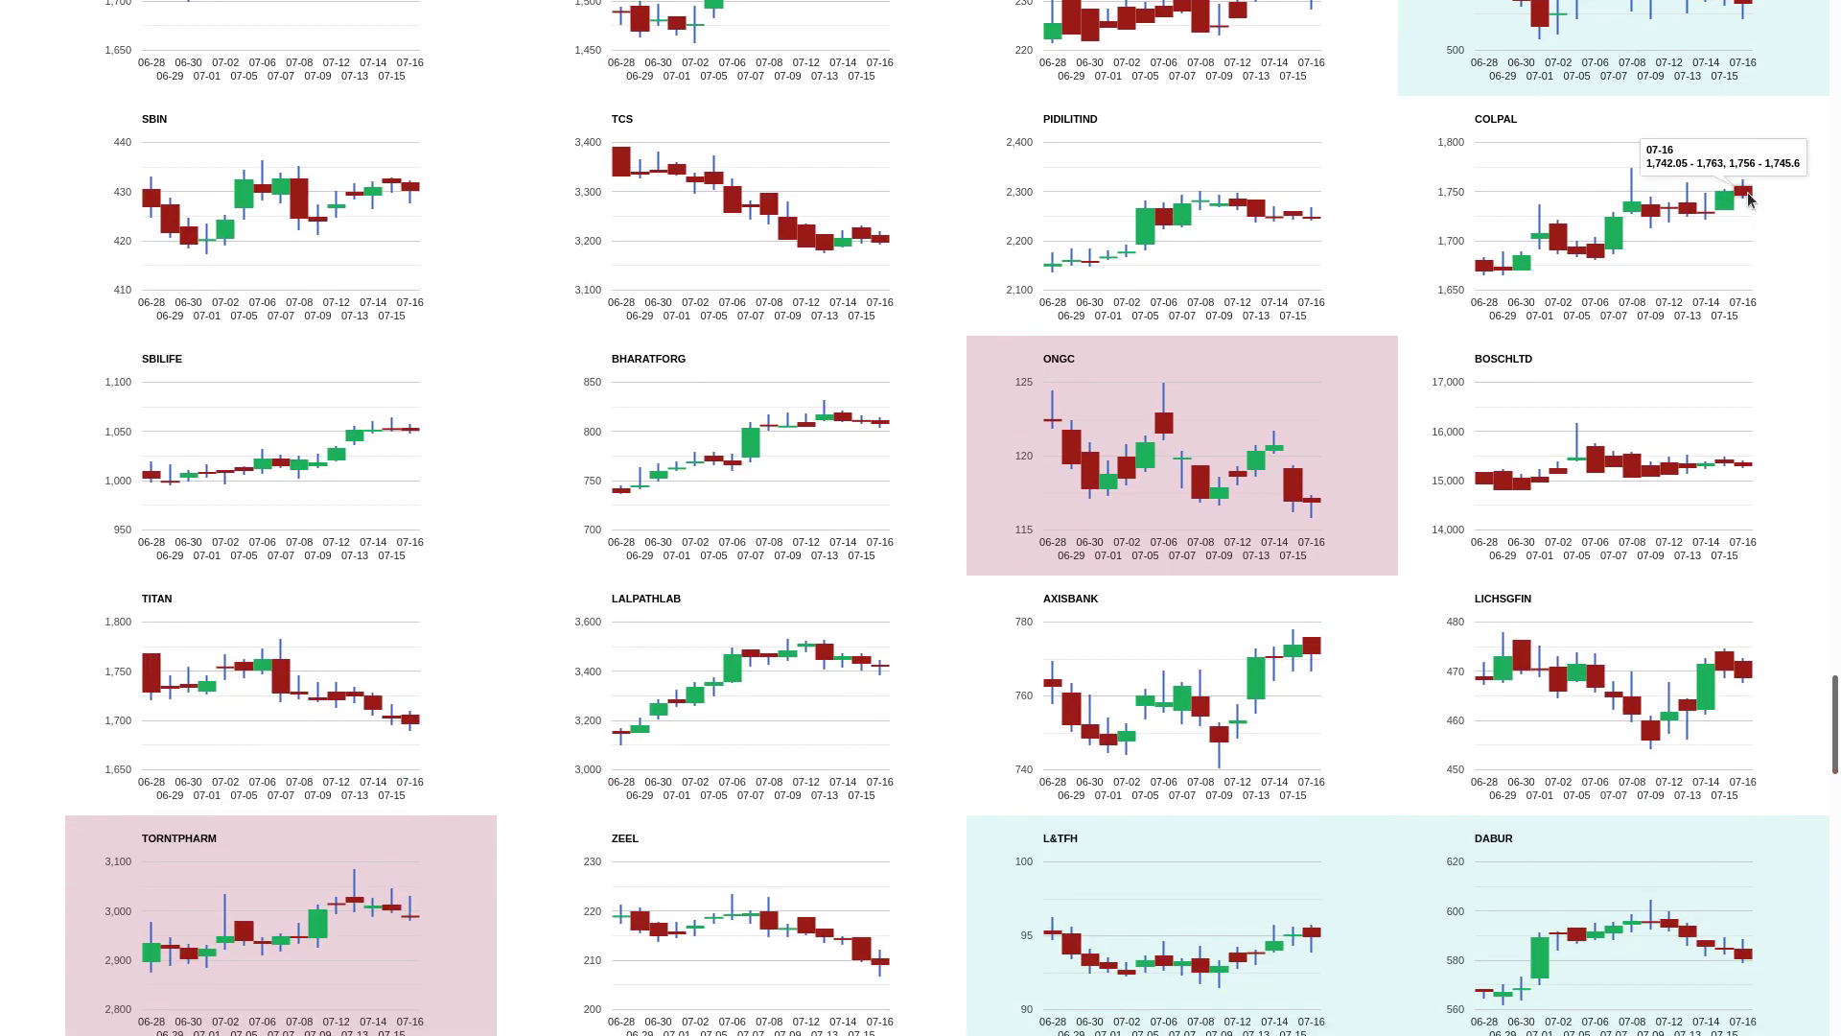
{"action": "scroll", "coordinate": [1764, 193], "scroll_direction": "down", "scroll_amount": 1}
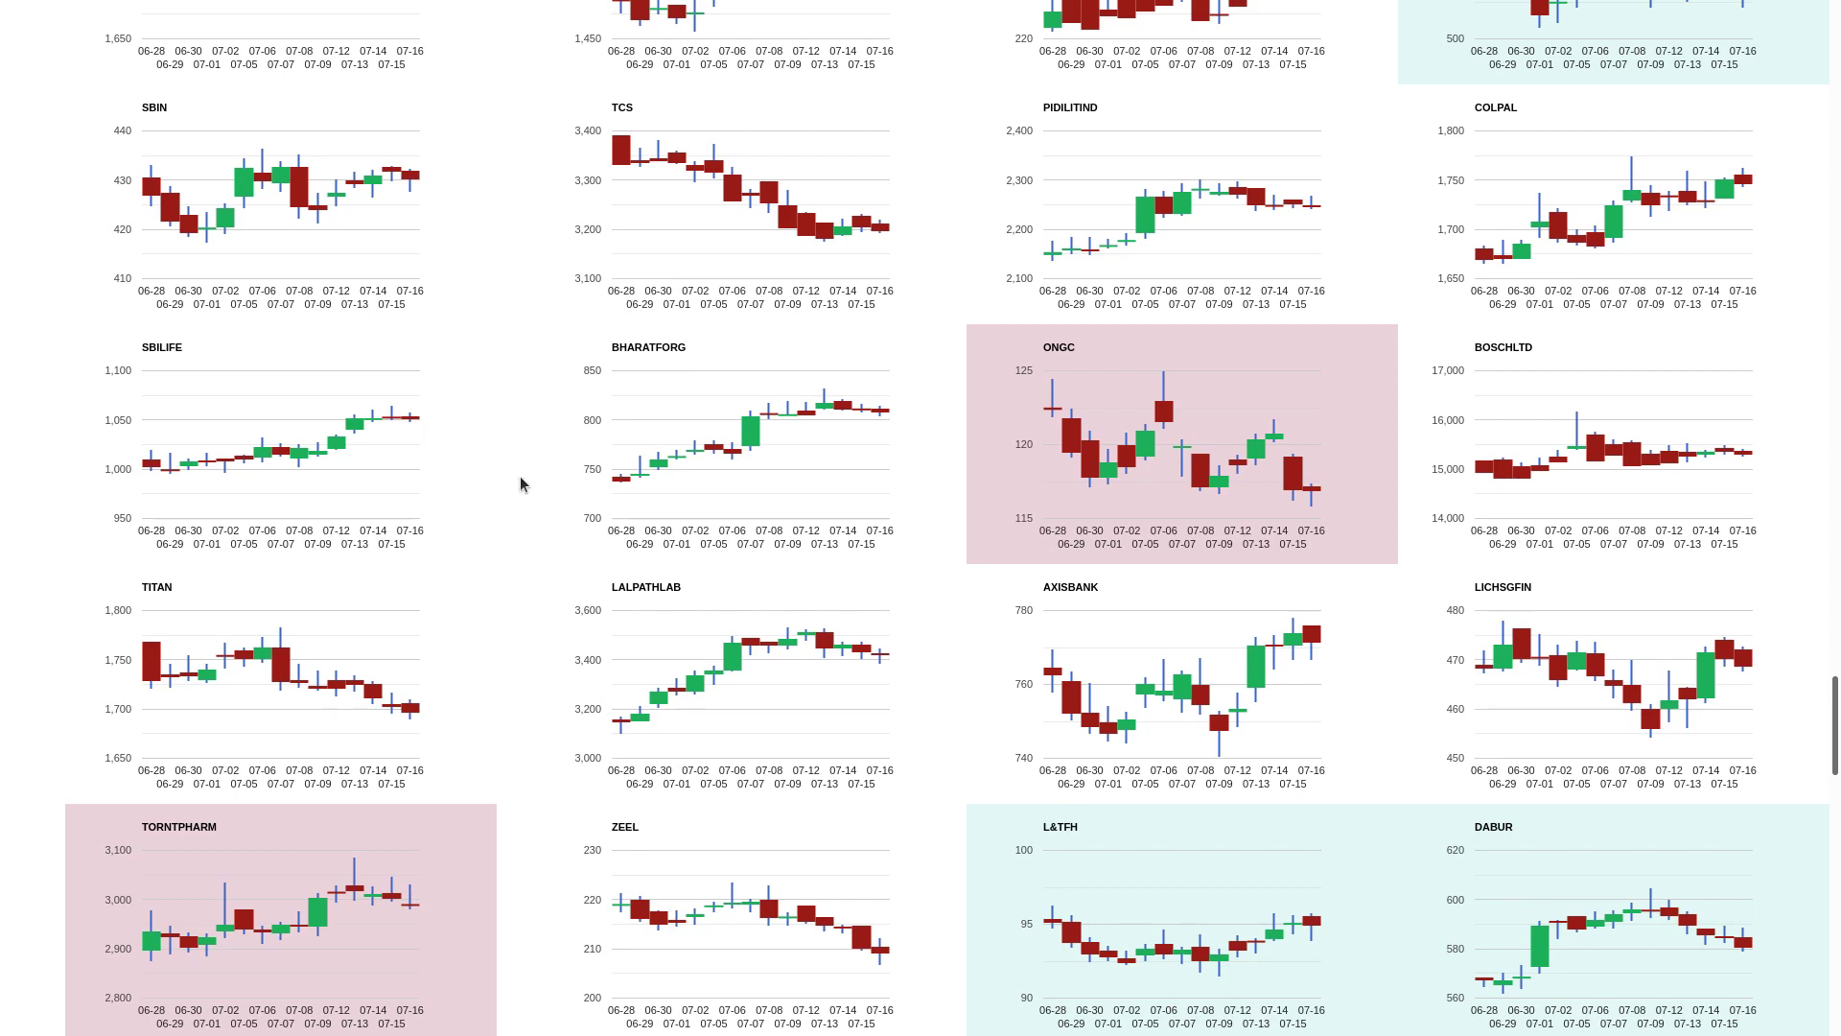
{"action": "scroll", "coordinate": [1179, 532], "scroll_direction": "down", "scroll_amount": 1}
{"action": "scroll", "coordinate": [1715, 458], "scroll_direction": "down", "scroll_amount": 2}
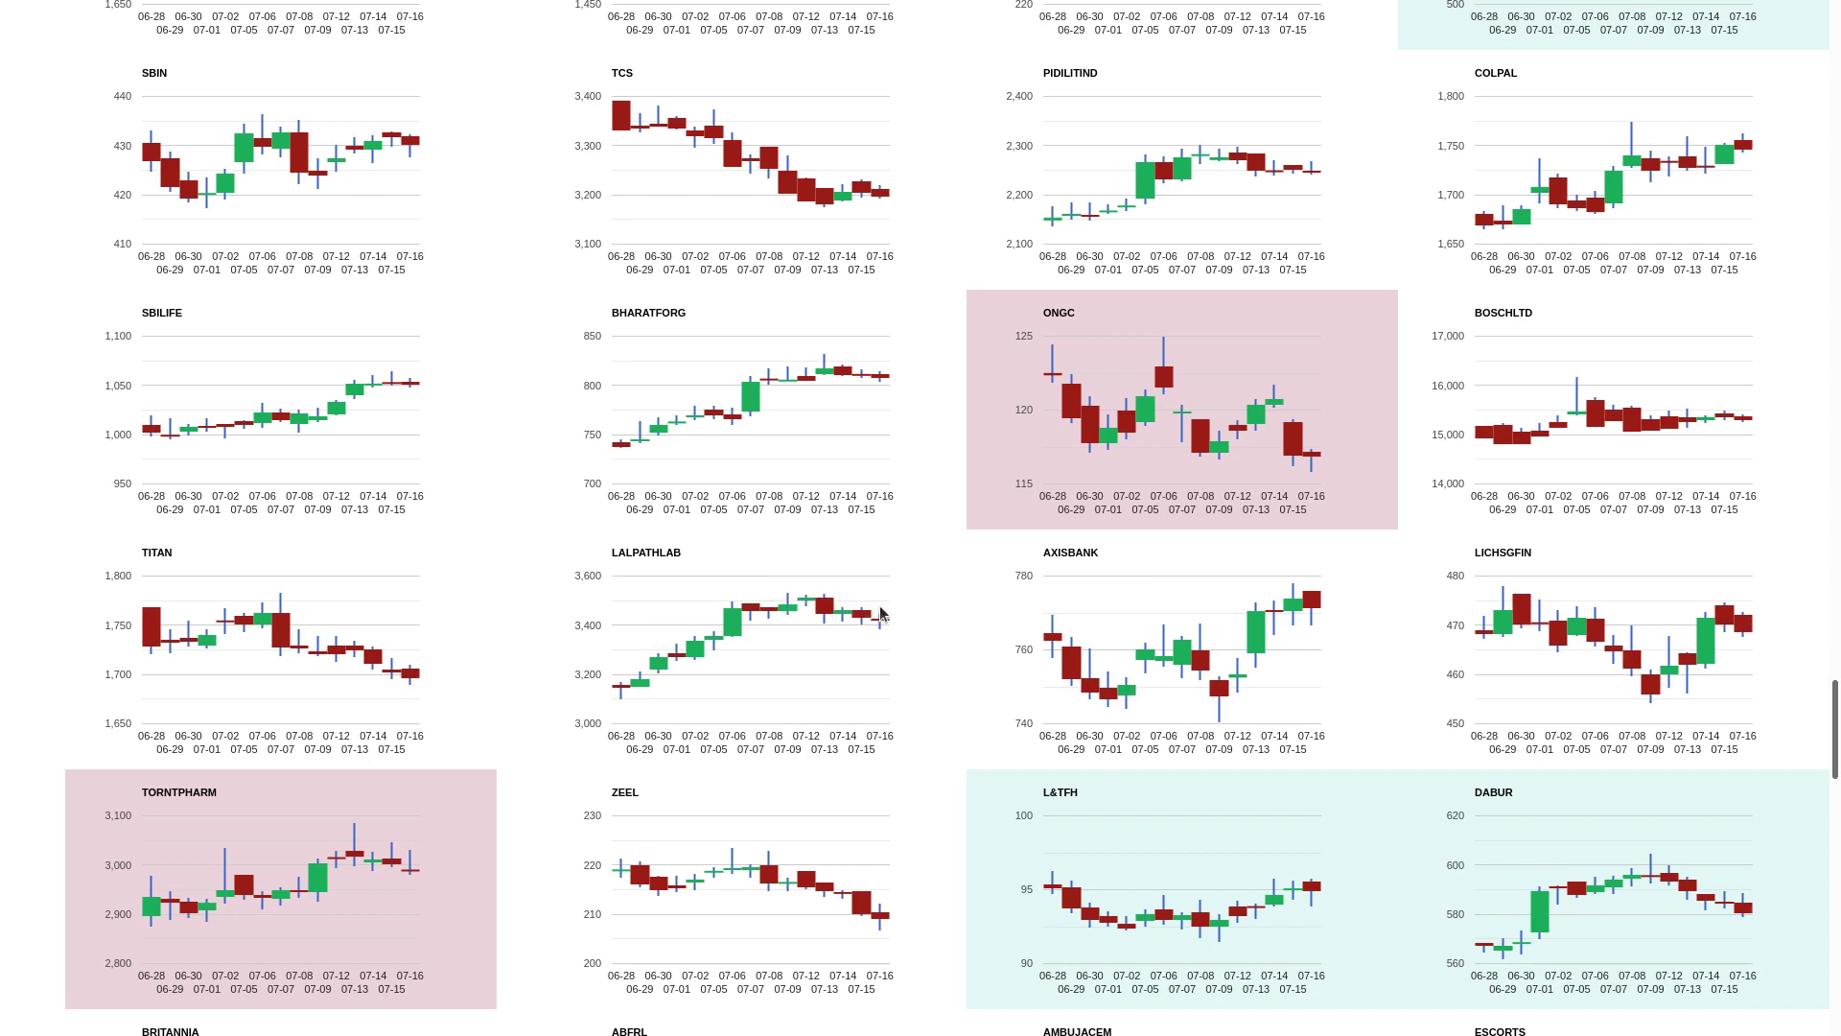
{"action": "scroll", "coordinate": [1416, 415], "scroll_direction": "down", "scroll_amount": 4}
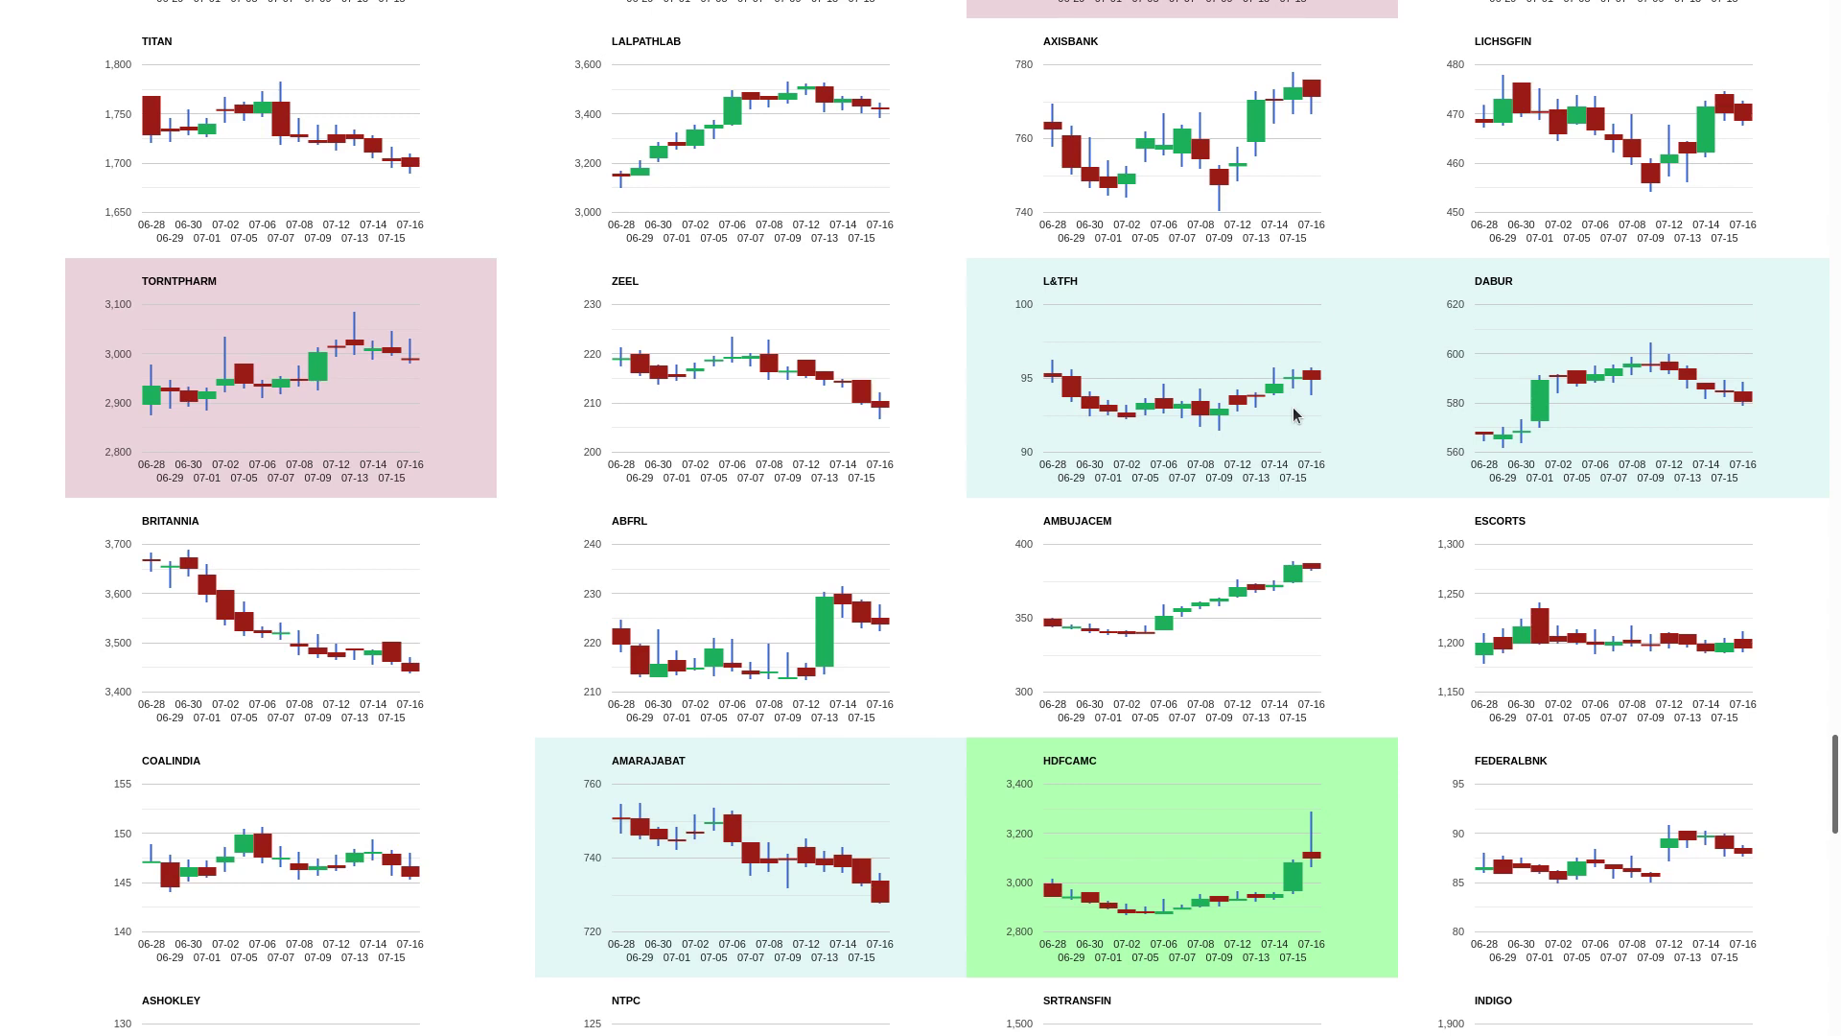
{"action": "scroll", "coordinate": [1679, 411], "scroll_direction": "down", "scroll_amount": 1}
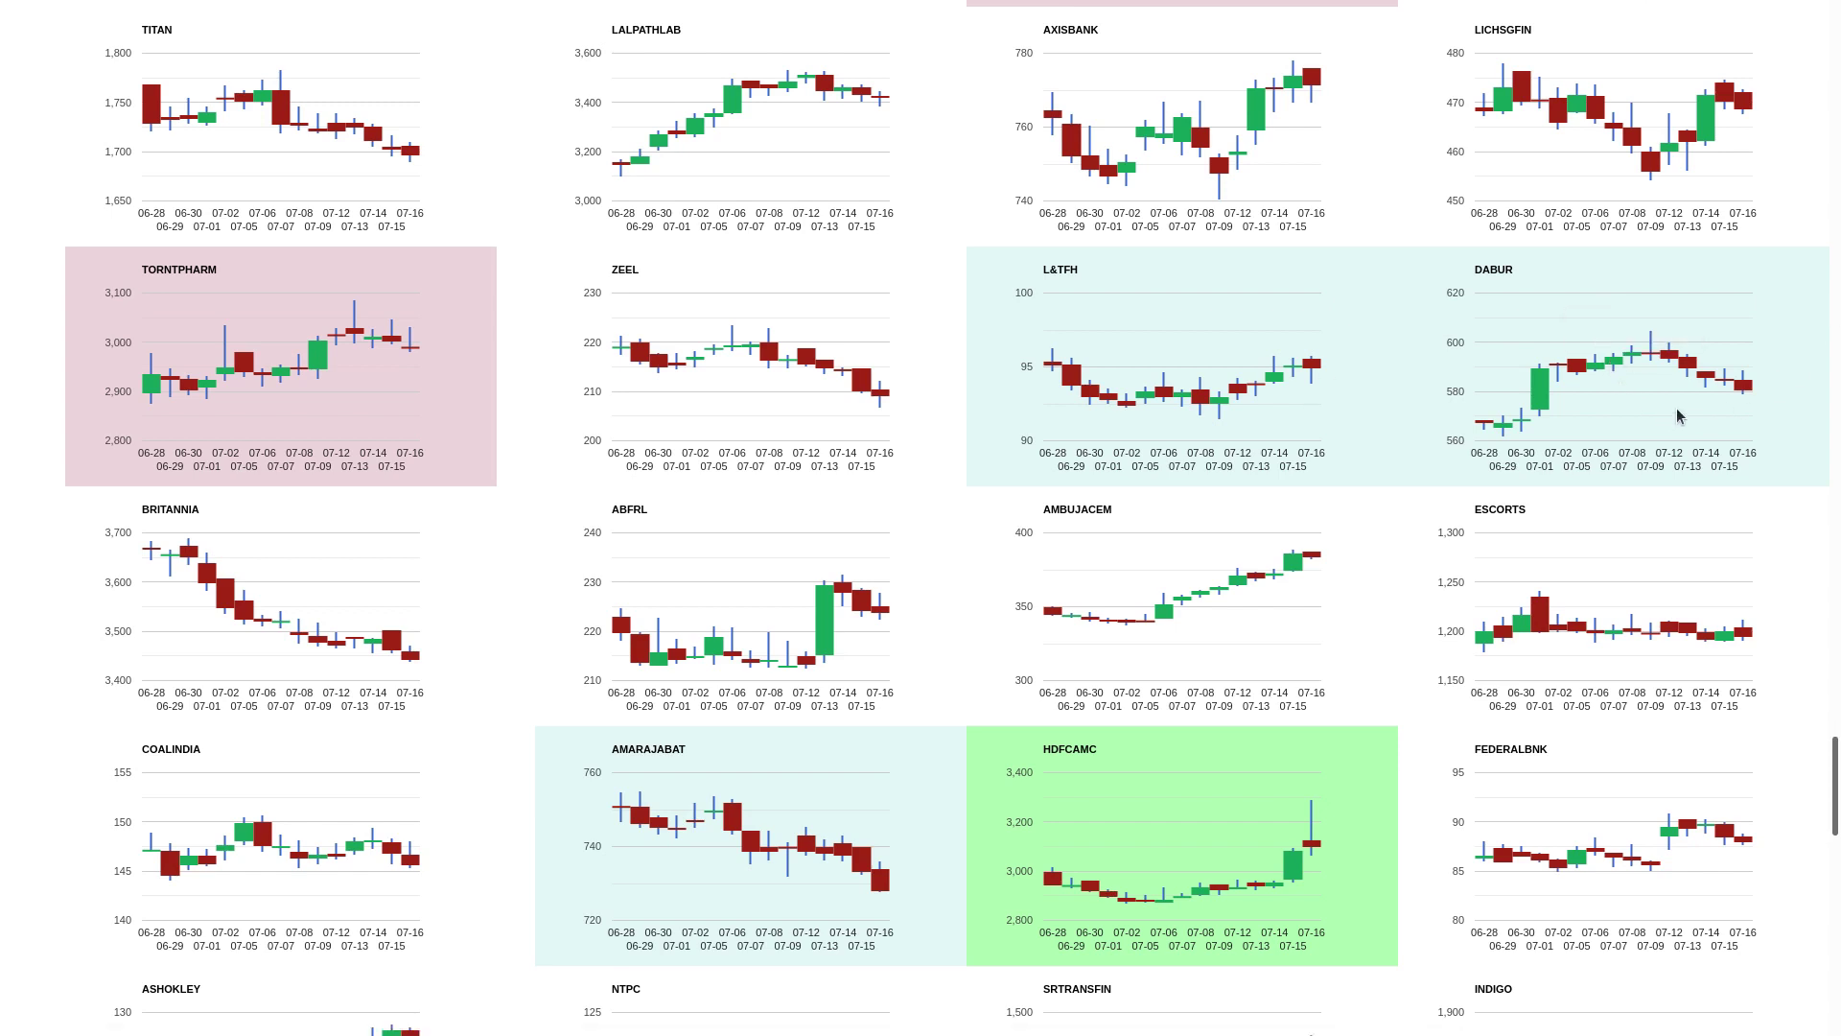
{"action": "scroll", "coordinate": [1698, 402], "scroll_direction": "down", "scroll_amount": 1}
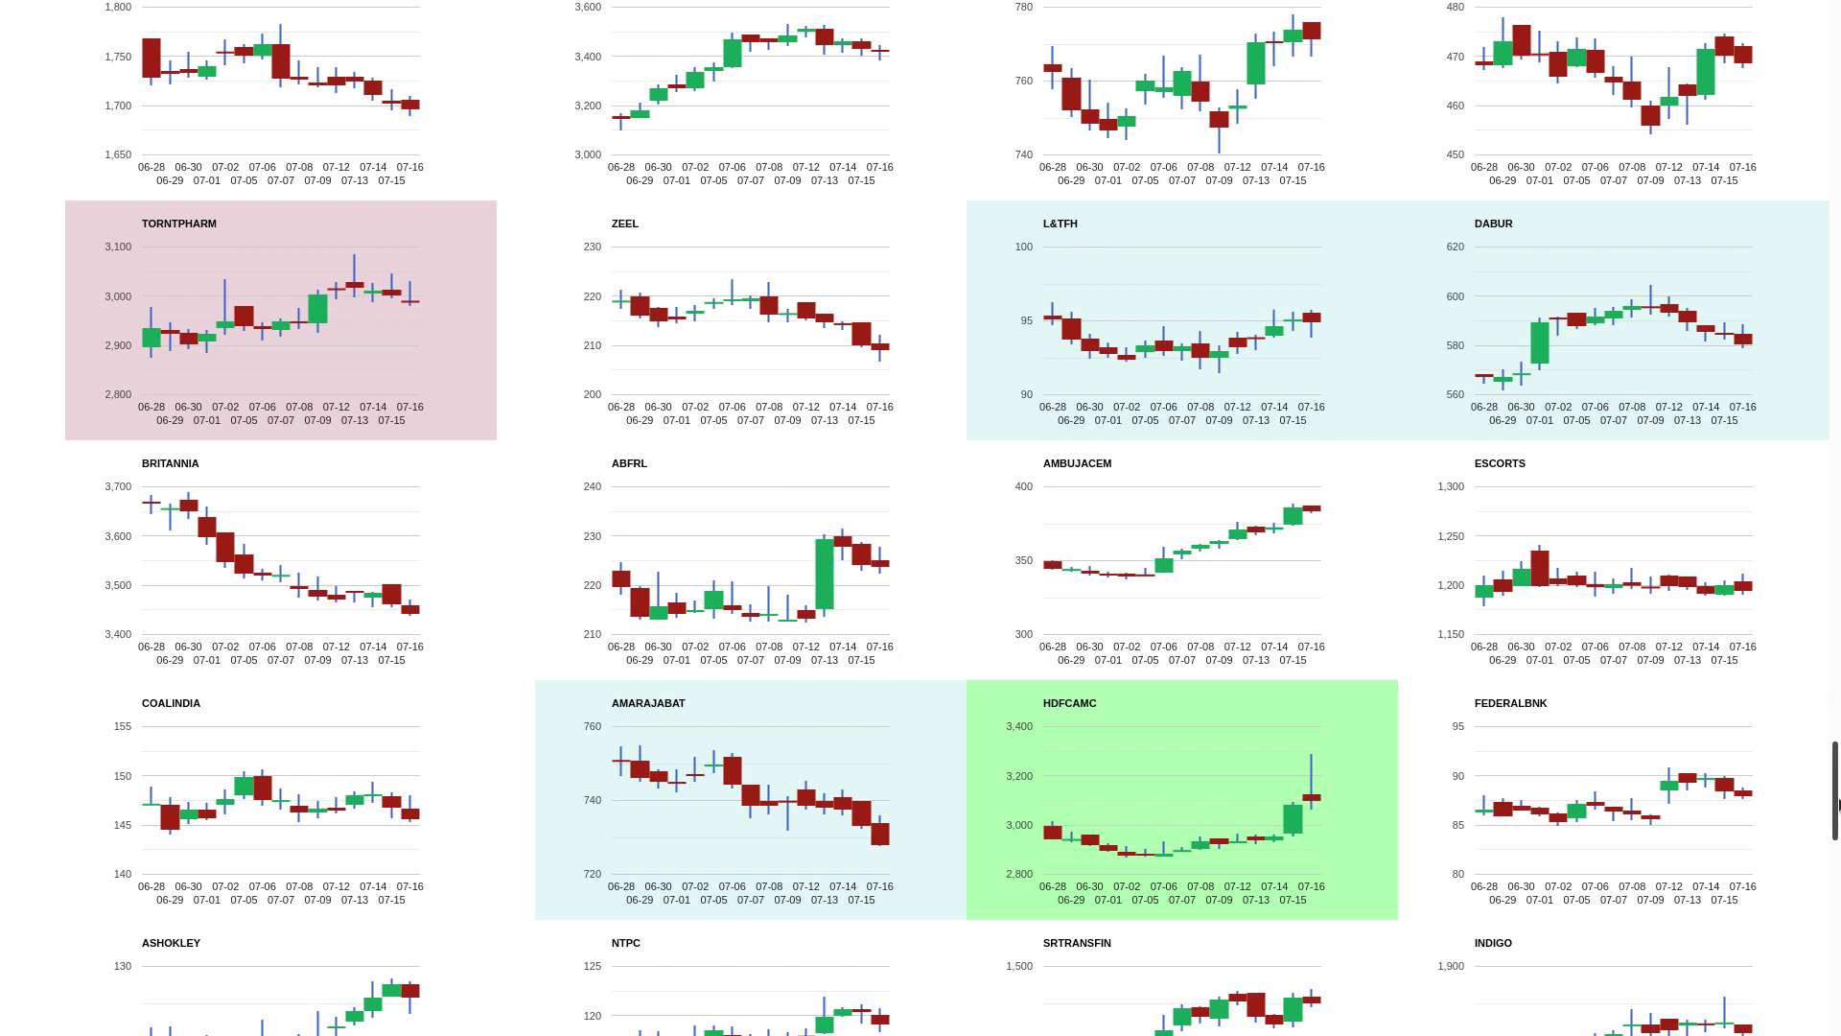
{"action": "left_click_drag", "start_coordinate": [1835, 789], "coordinate": [1835, 835]}
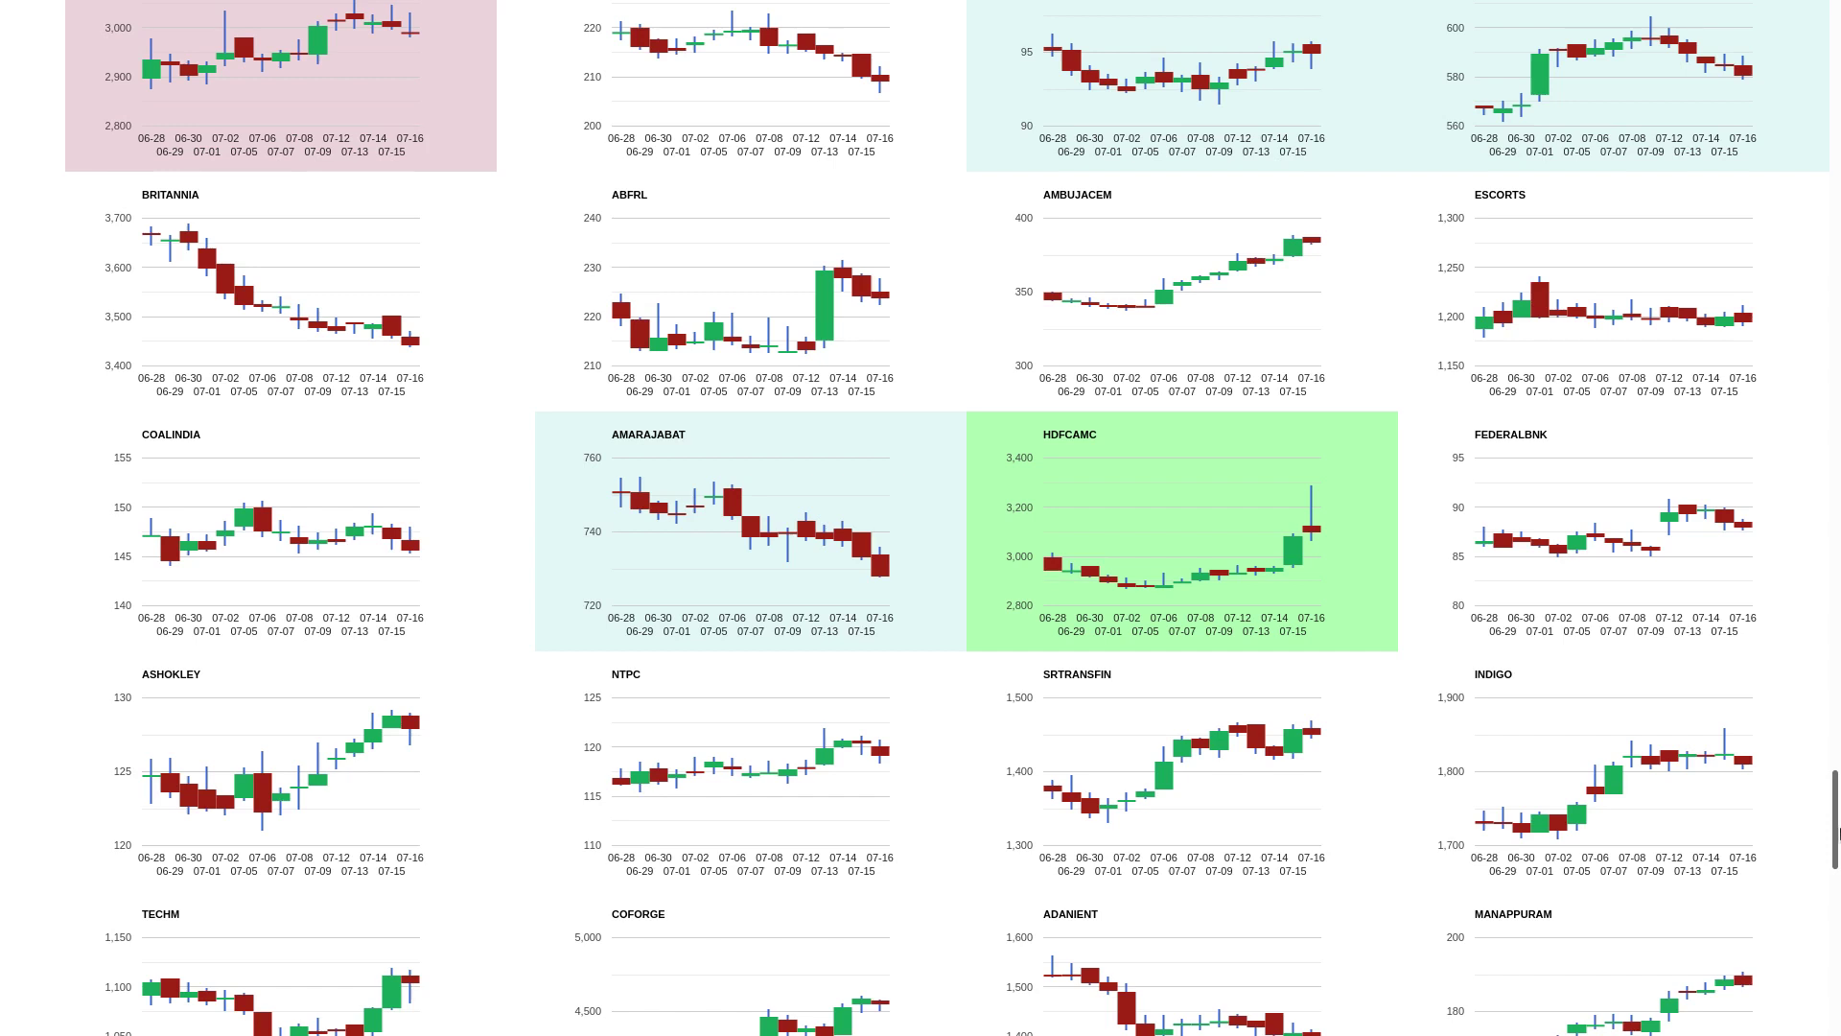
{"action": "scroll", "coordinate": [1615, 789], "scroll_direction": "down", "scroll_amount": 1}
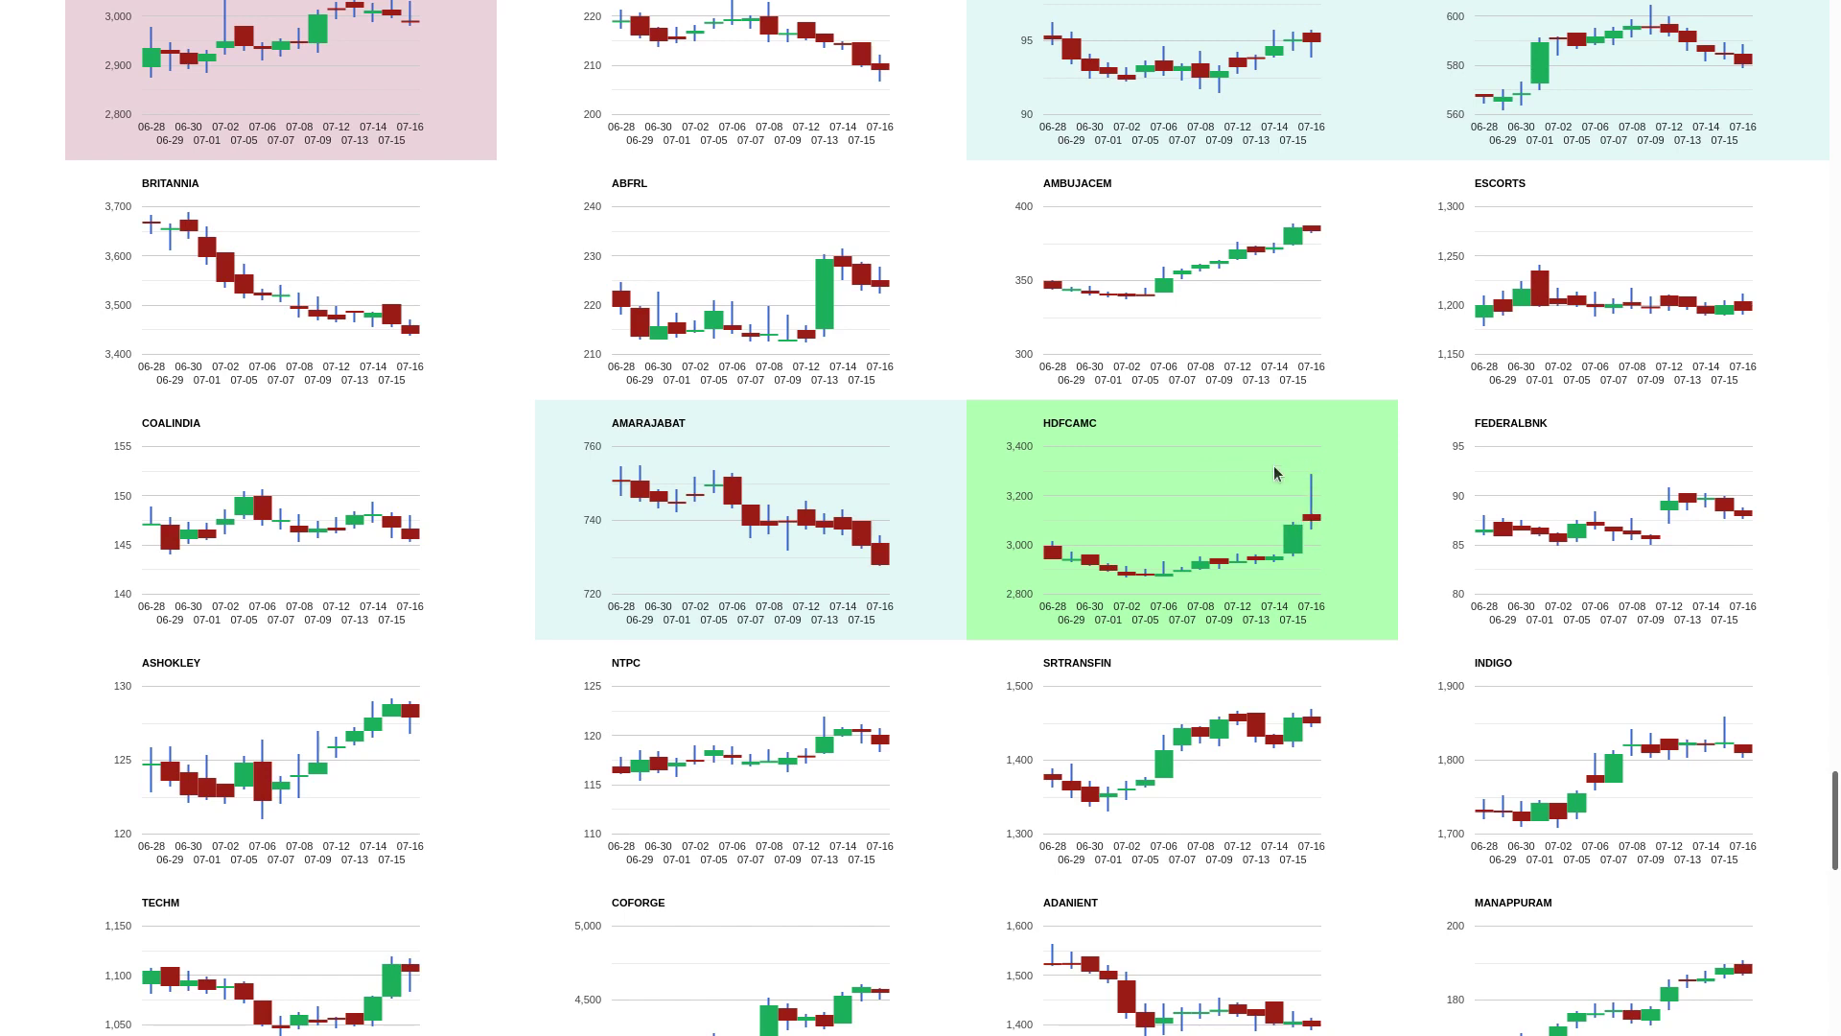
{"action": "scroll", "coordinate": [1623, 545], "scroll_direction": "down", "scroll_amount": 1}
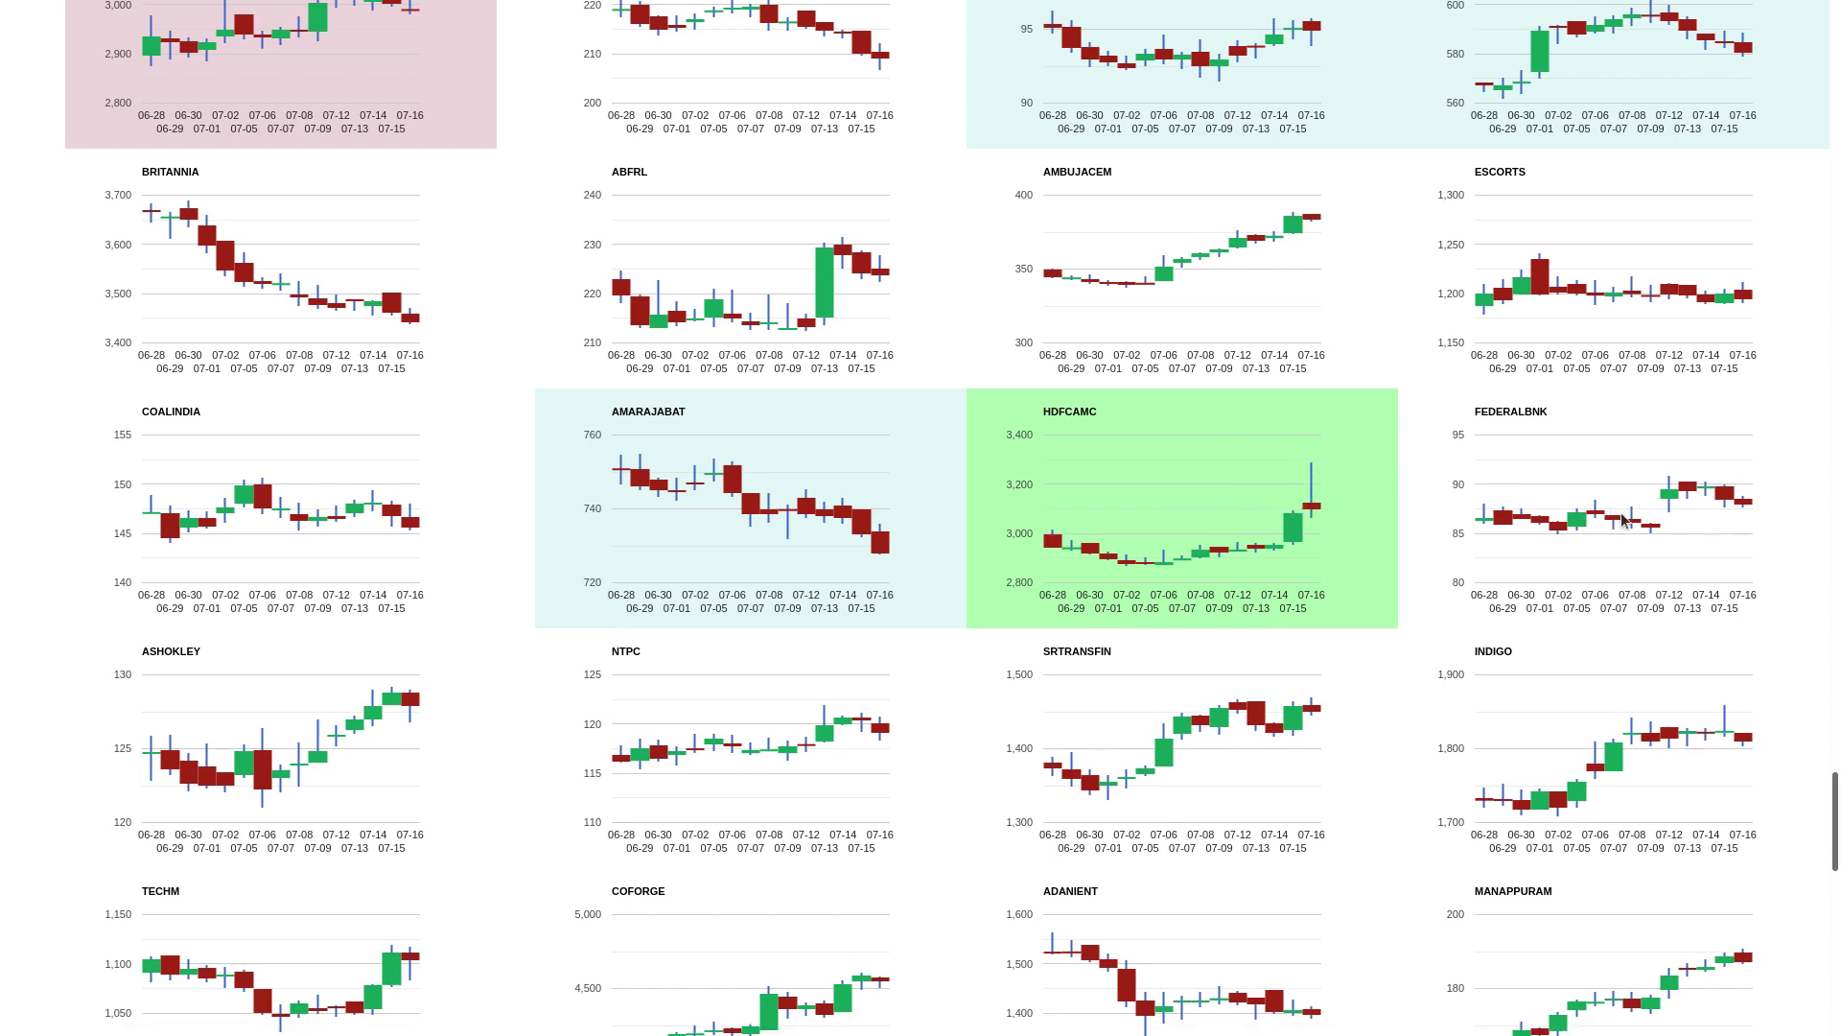
{"action": "scroll", "coordinate": [1673, 513], "scroll_direction": "down", "scroll_amount": 1}
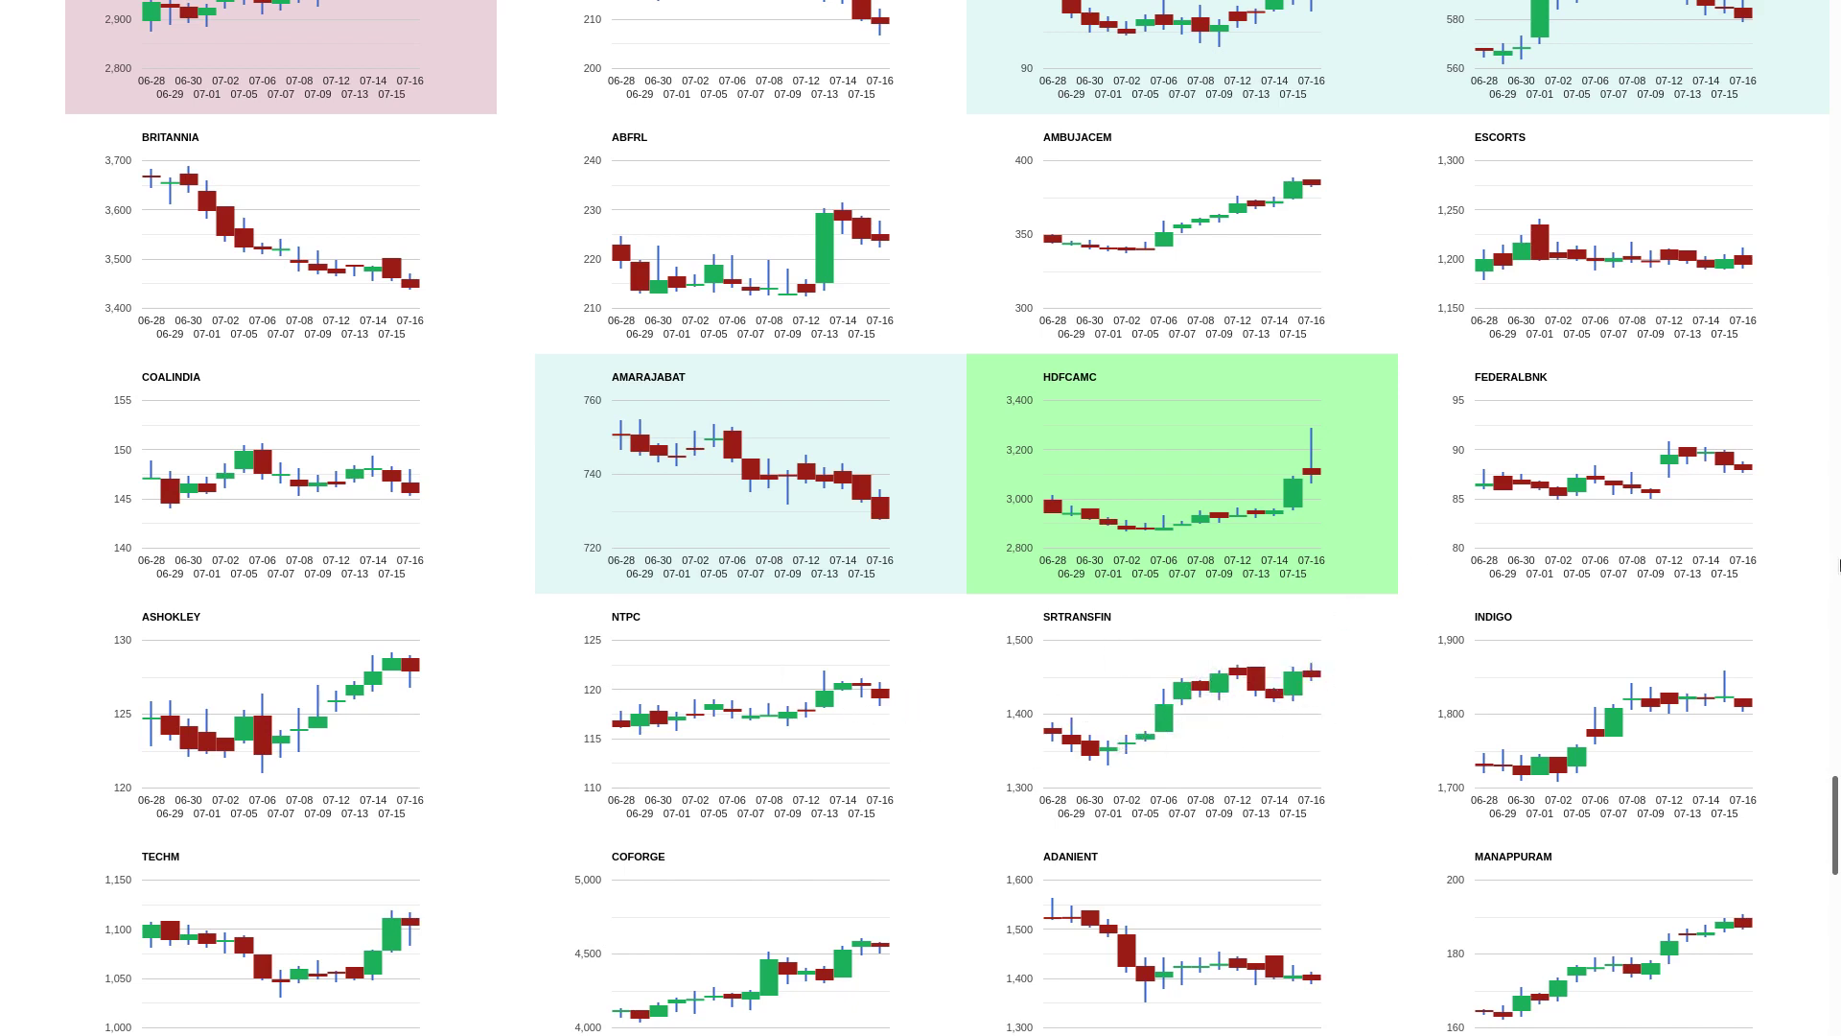
{"action": "left_click_drag", "start_coordinate": [1836, 826], "coordinate": [1836, 892]}
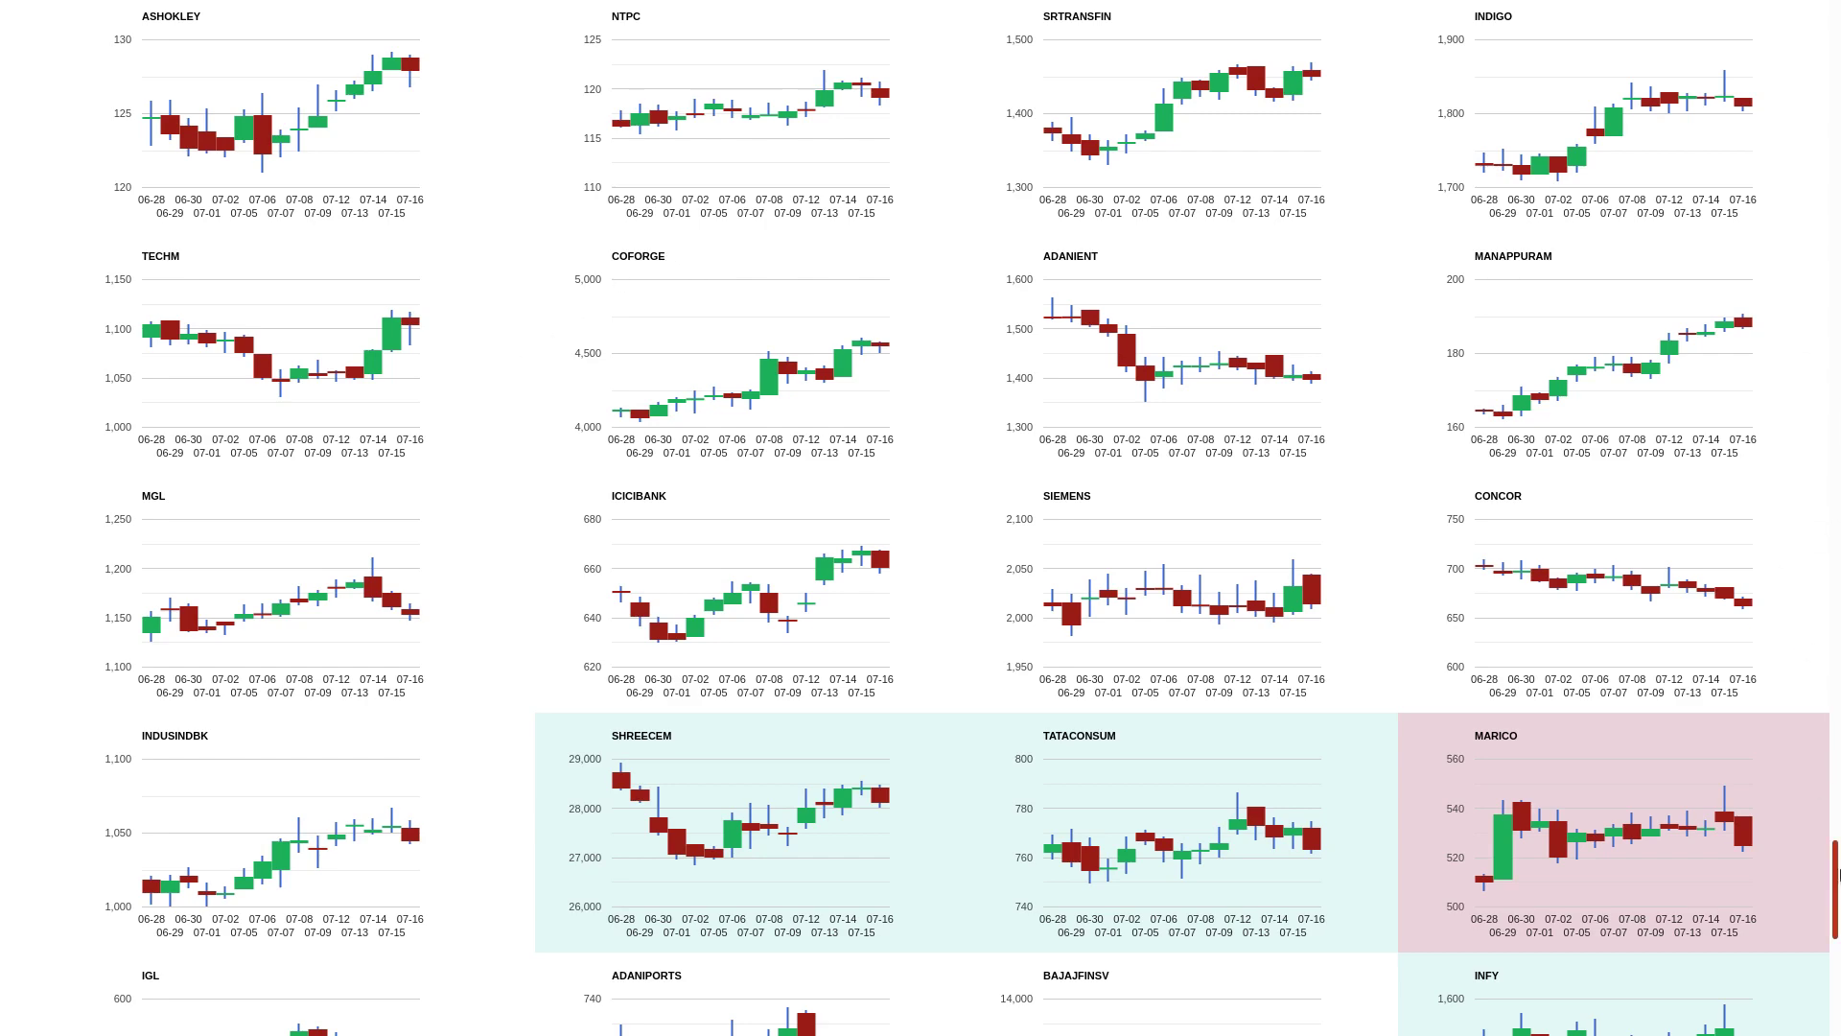
{"action": "left_click_drag", "start_coordinate": [1837, 878], "coordinate": [1837, 985]}
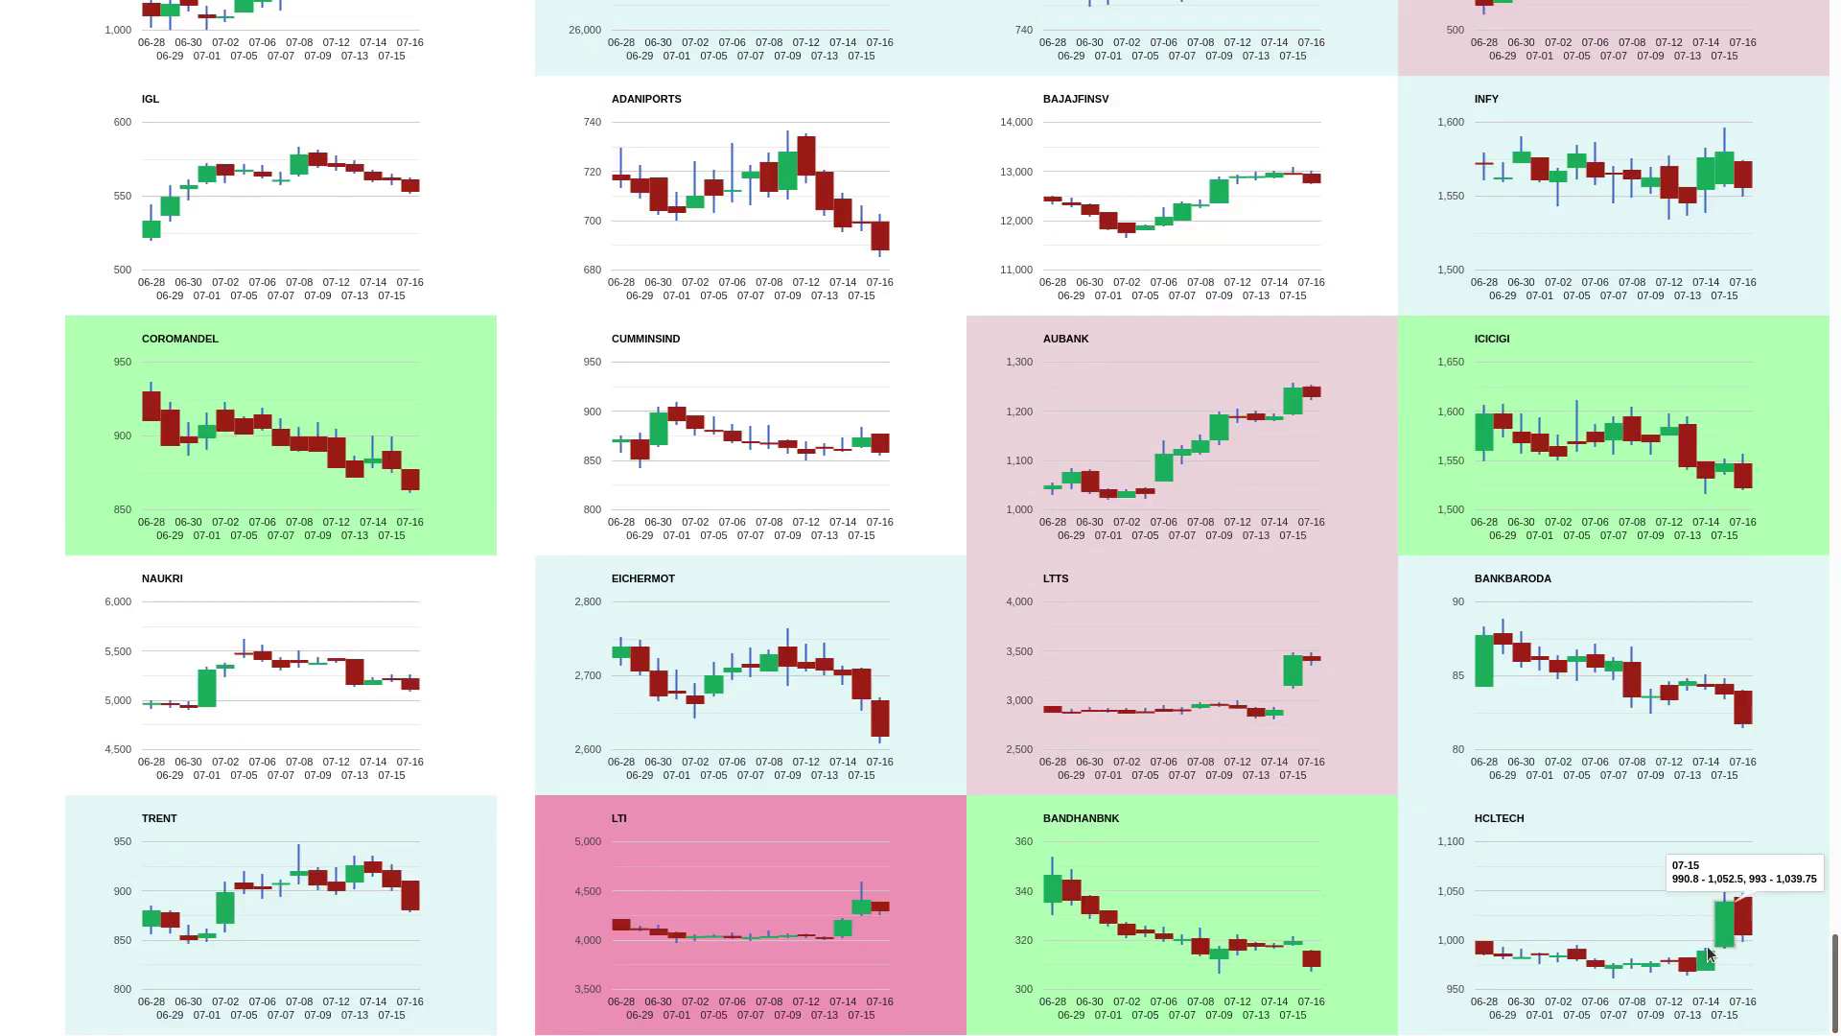